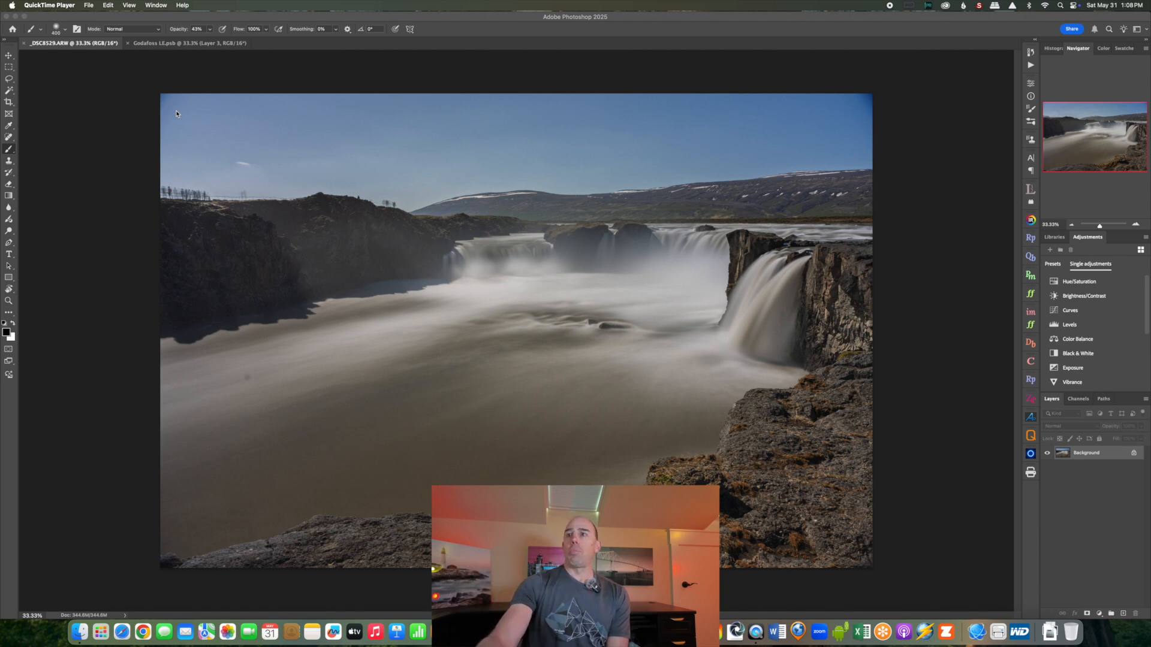
Step: Open the waterfall photo in the Camera Raw filter to view its develop settings, and leave without applying anything
click(1060, 458)
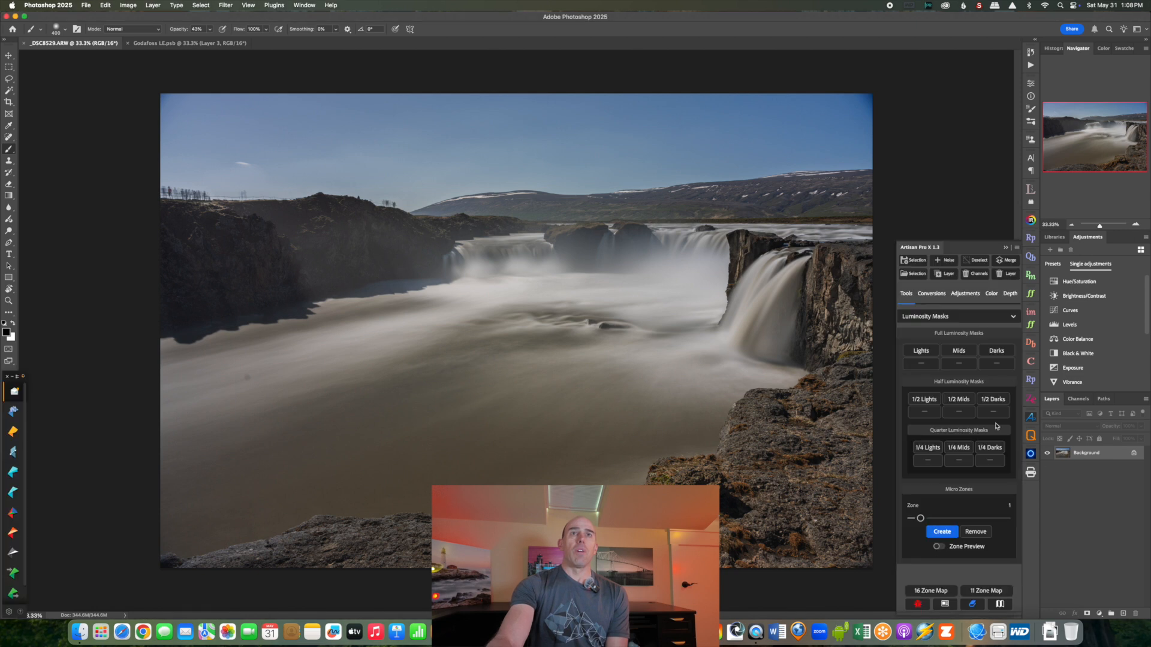
click(226, 5)
click(246, 83)
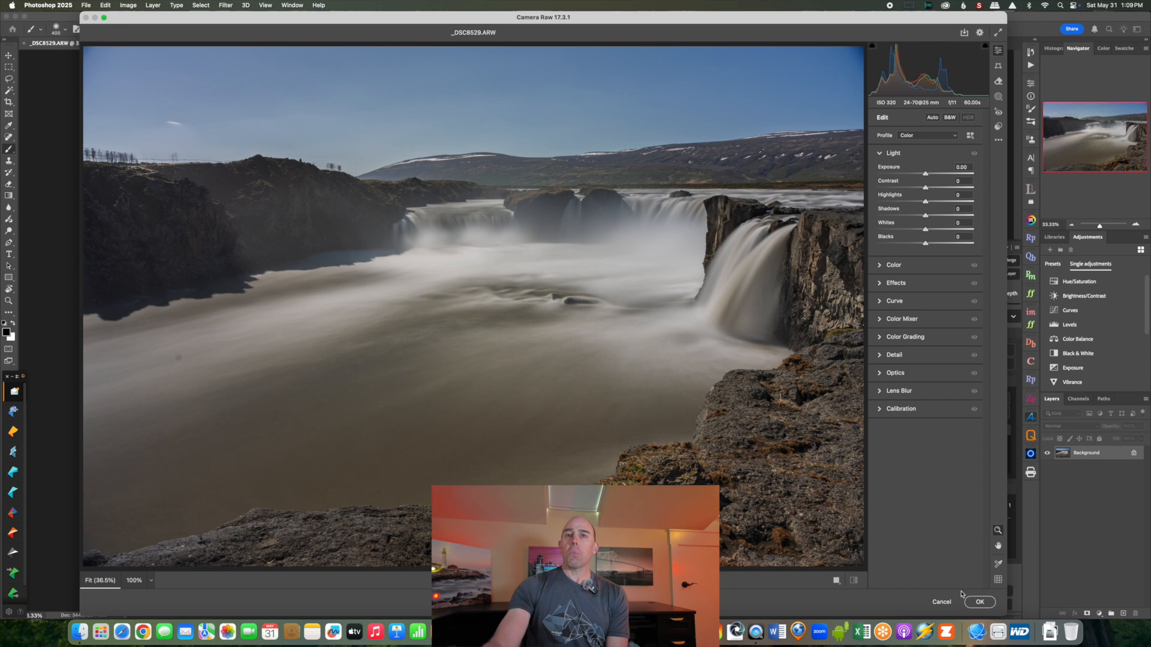
click(943, 602)
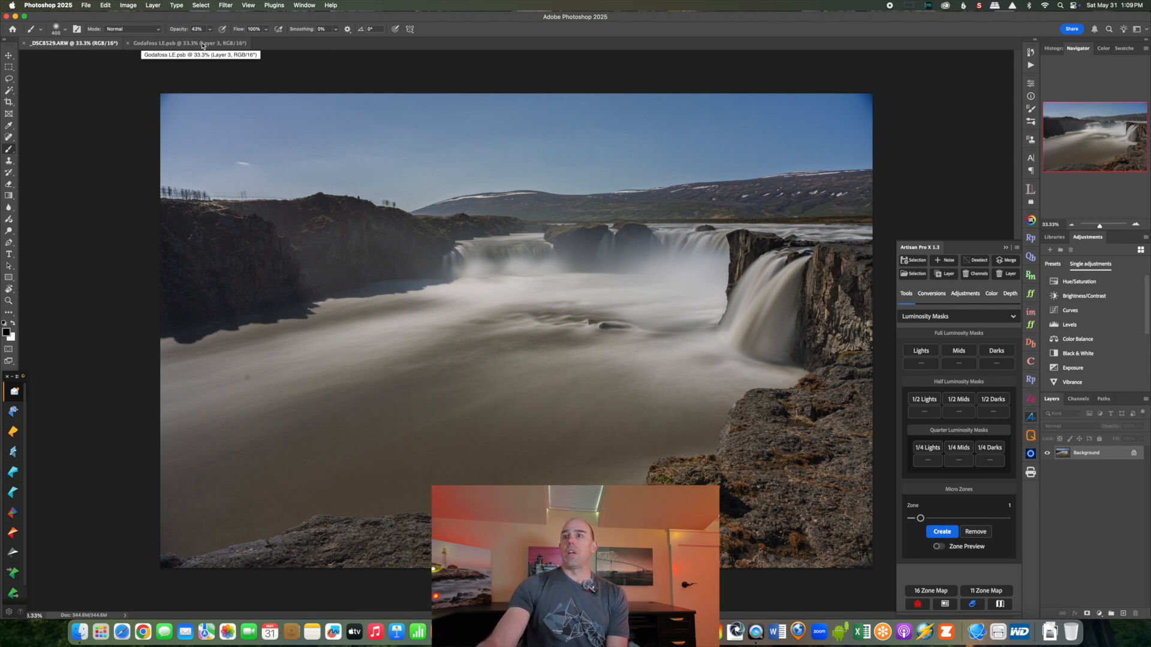
Step: In Godafoss LE.psb, view the saved luminosity mask channels one by one, from Lights2 copy through Darks3.5 copy
click(175, 46)
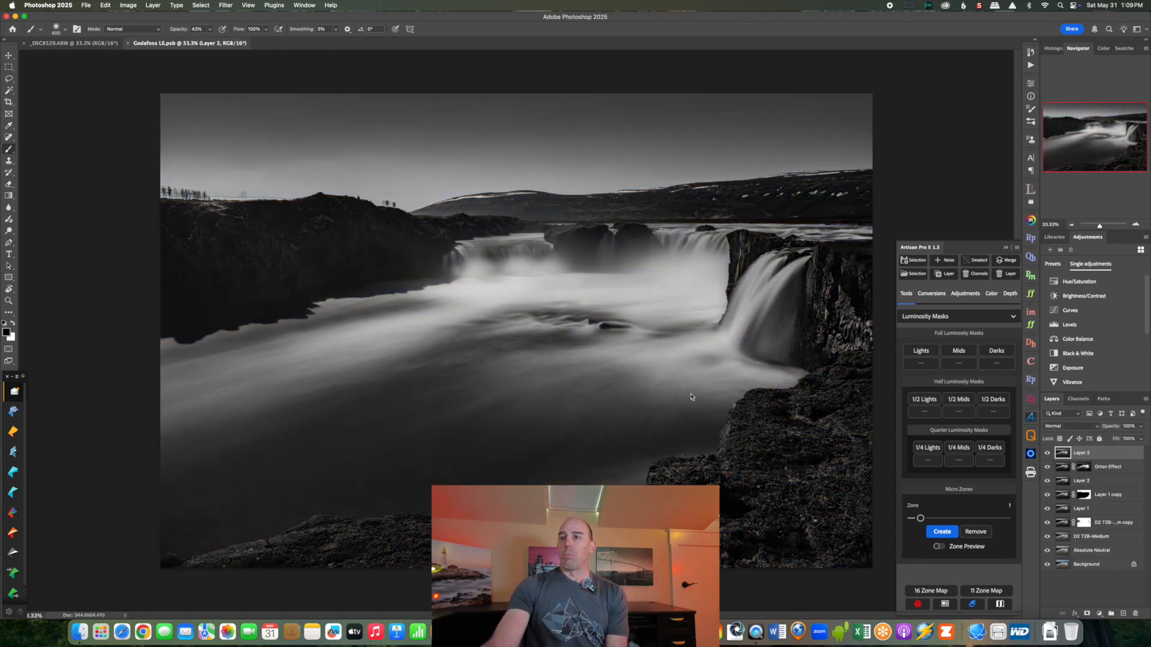
click(1078, 399)
click(1074, 462)
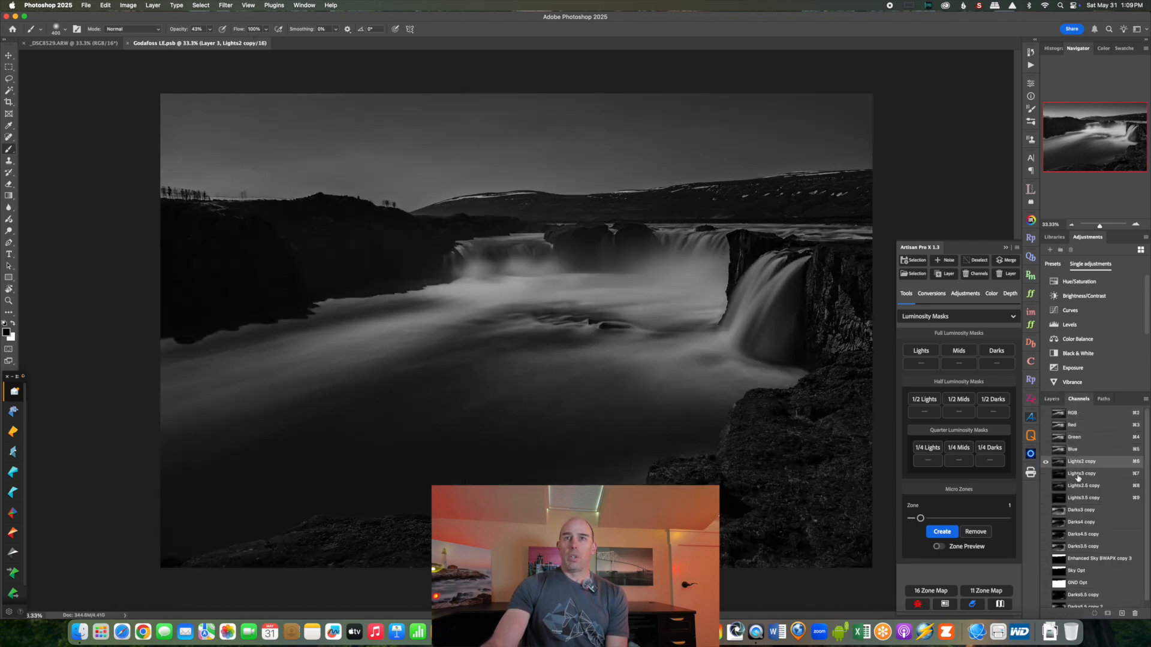
click(1080, 474)
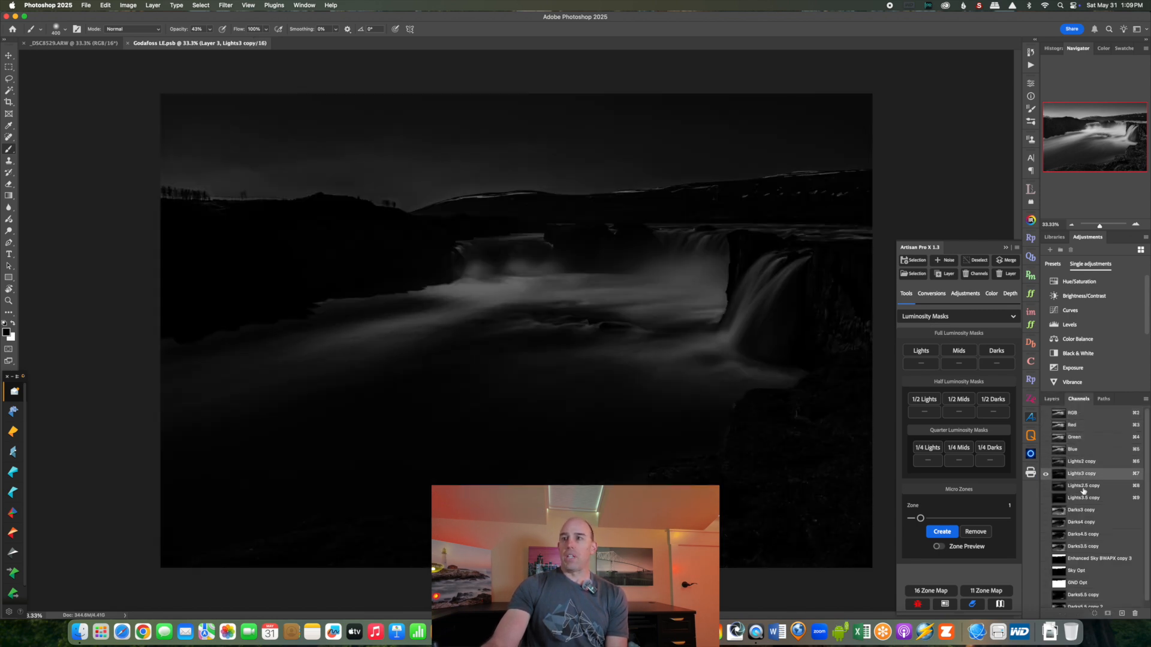
click(1082, 488)
click(1082, 499)
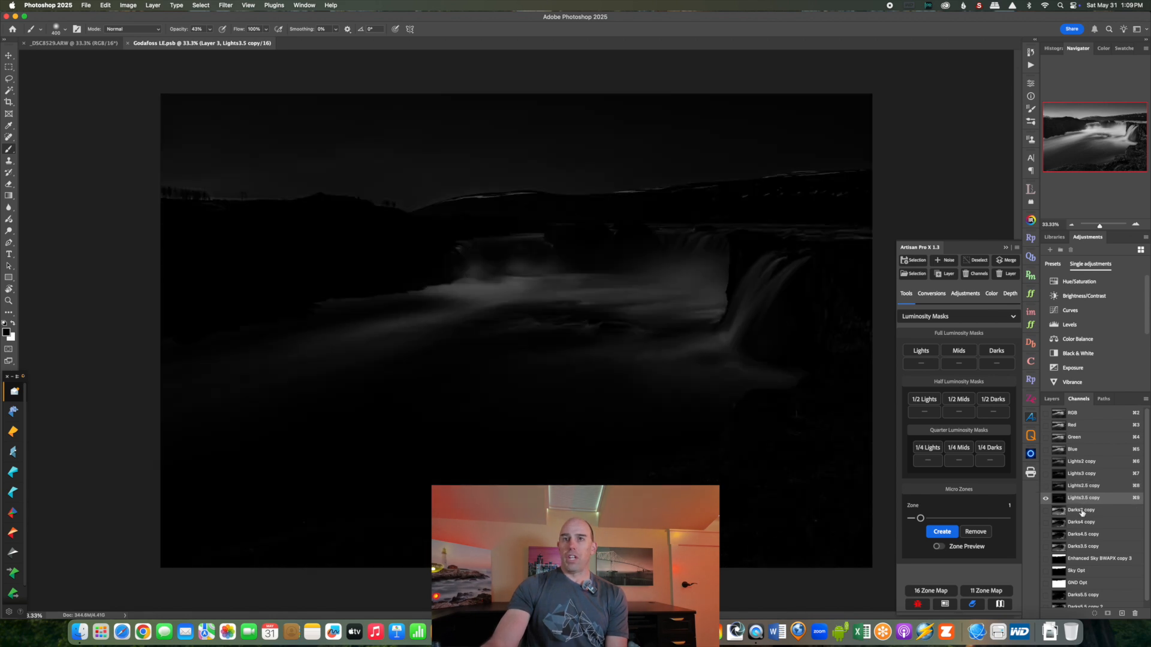
click(1082, 510)
click(1083, 534)
click(1084, 546)
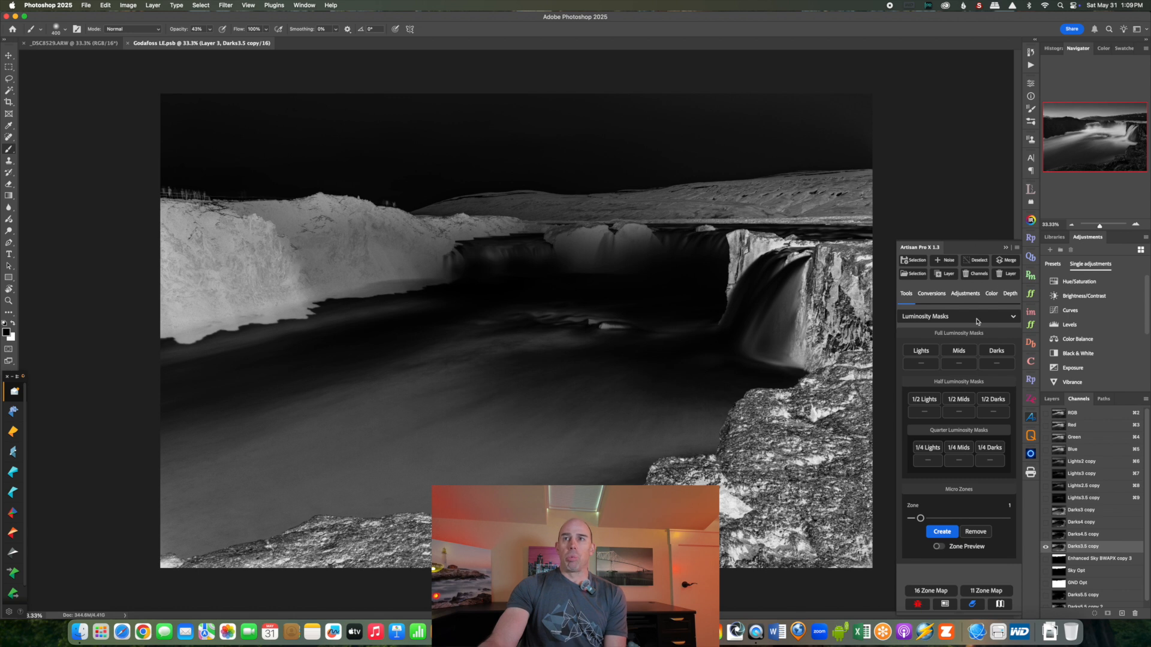
Step: Compare the Darks4 and Darks4.5 copy masks with the Lights2 and Lights3 copy masks
click(1007, 248)
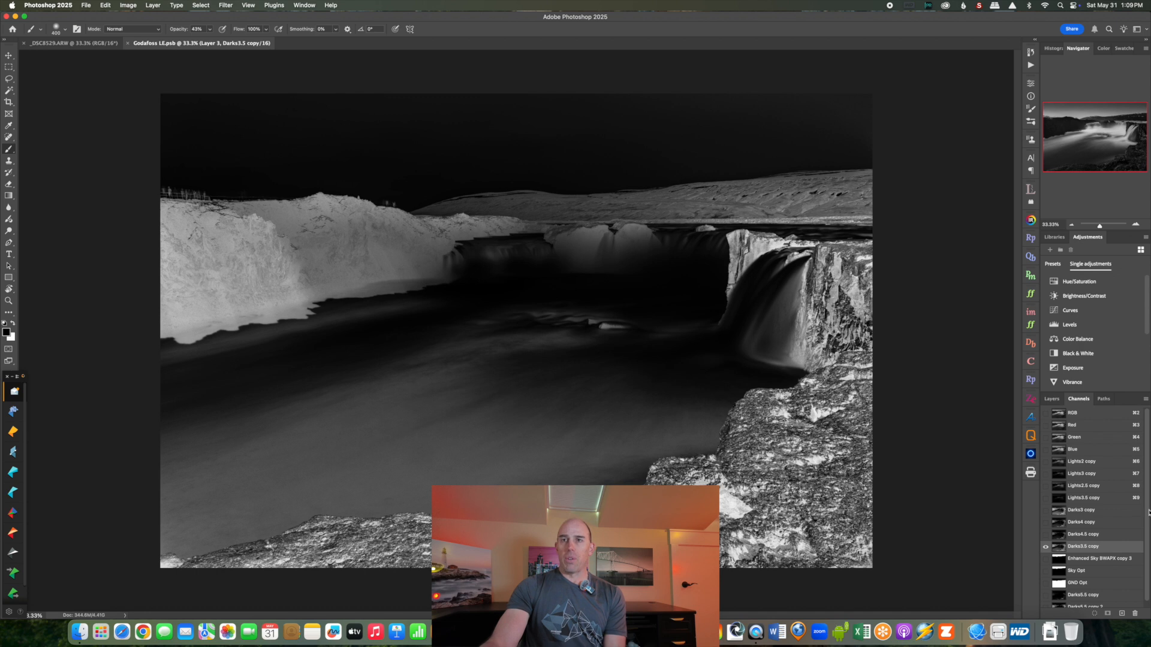
scroll(1148, 514, down, 1)
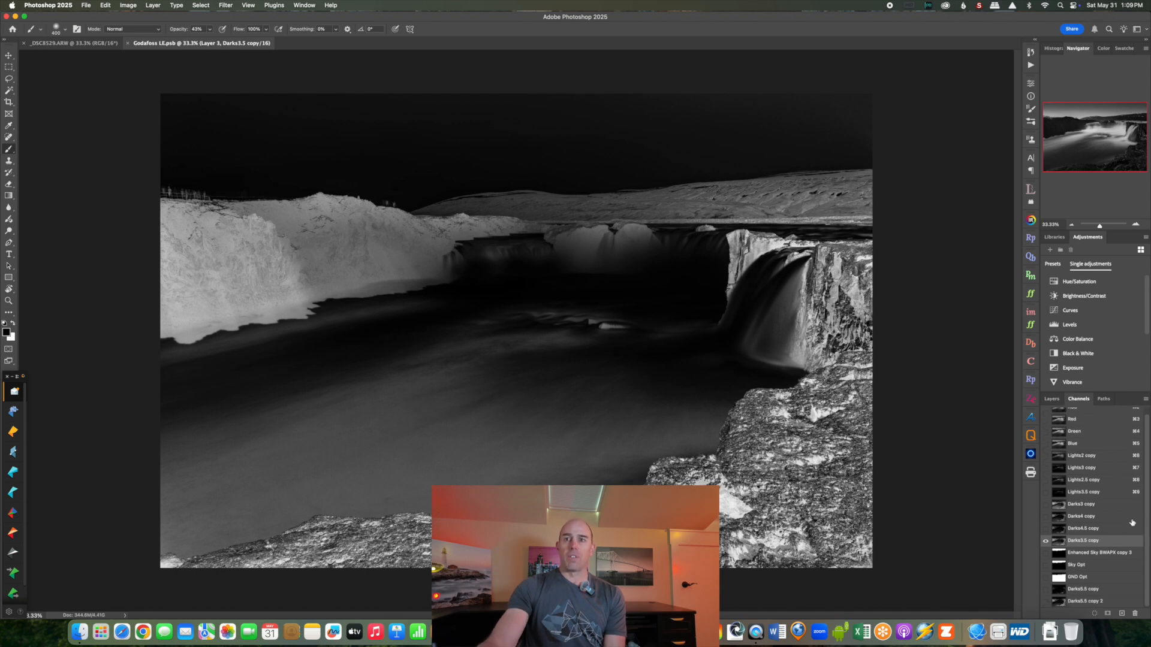
click(1082, 517)
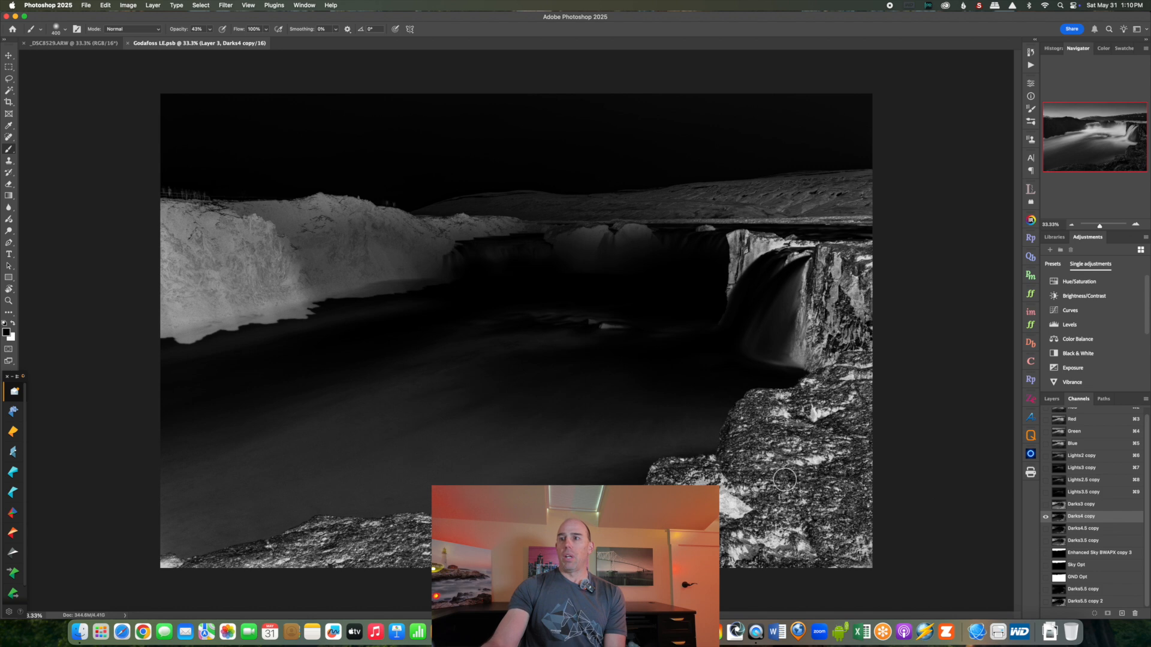
click(1073, 528)
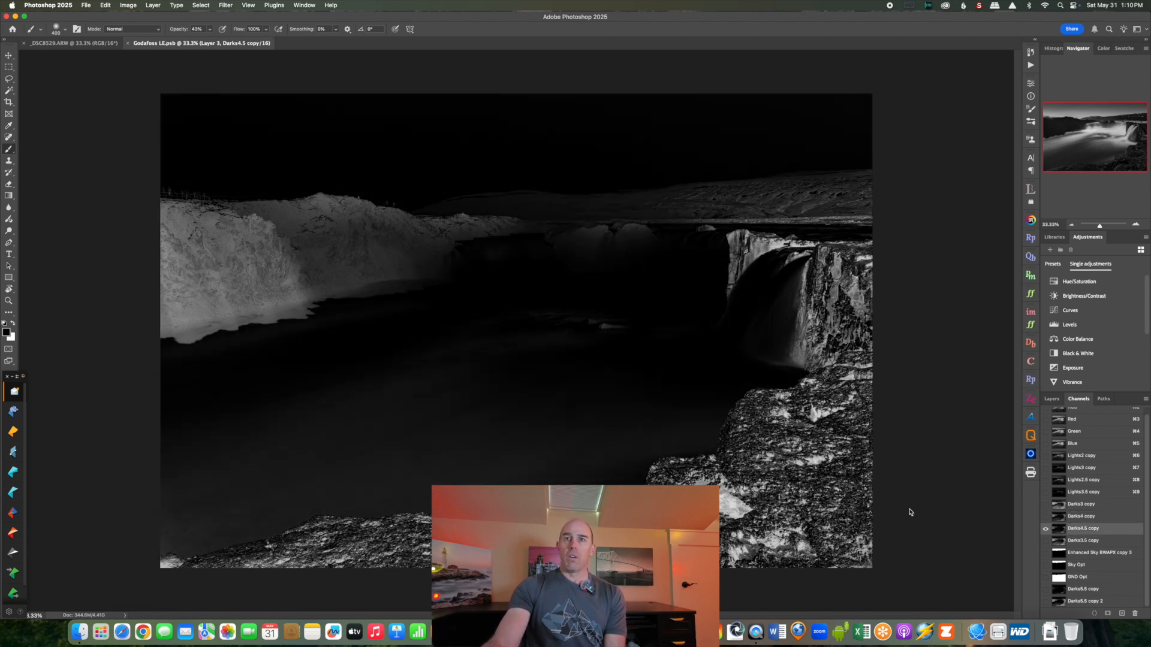
click(1081, 456)
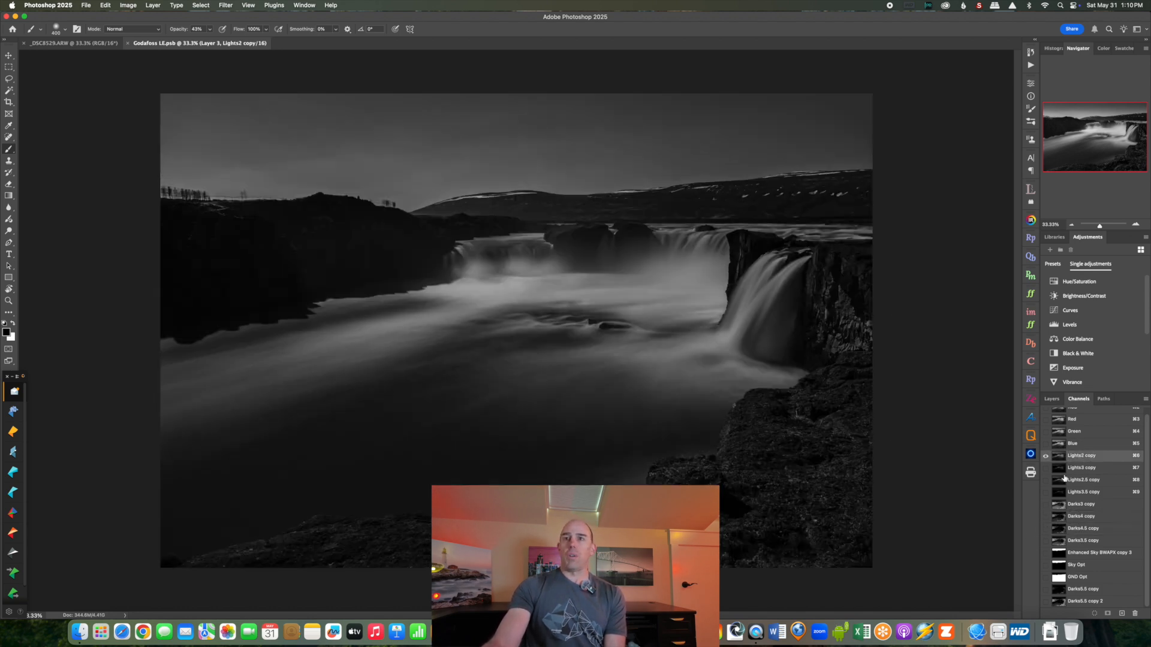
click(1082, 467)
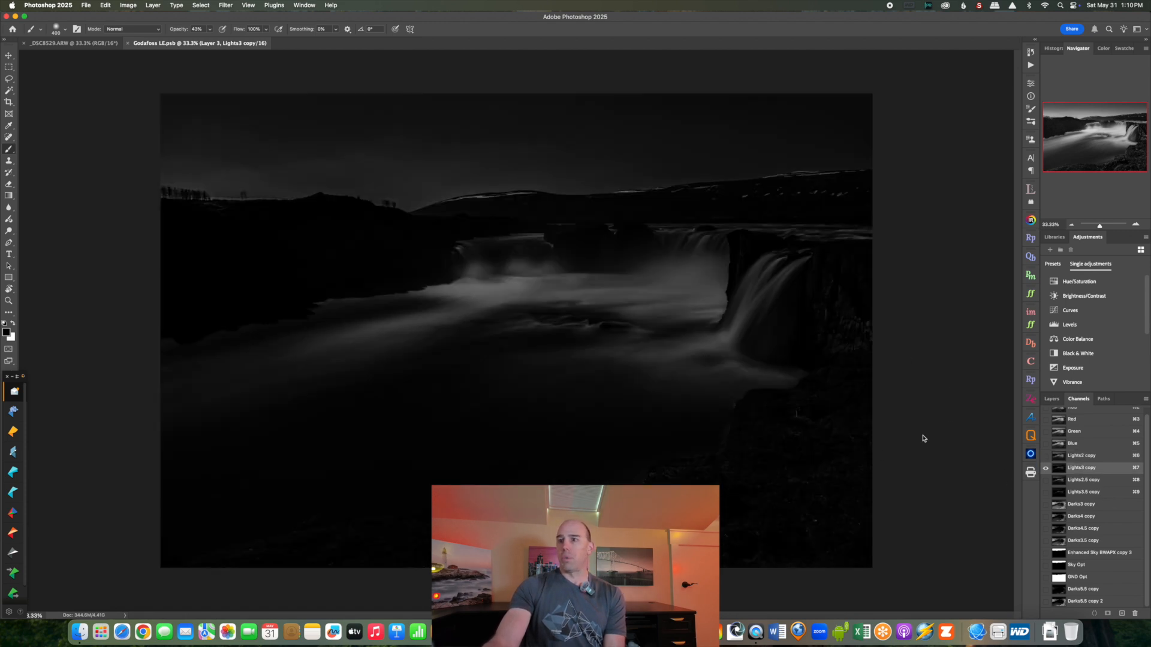
Step: Inspect the Sky Opt, GND Opt and Enhanced Sky BWAPX copy 3 masks, checking their edge along the horizon up close
click(1074, 565)
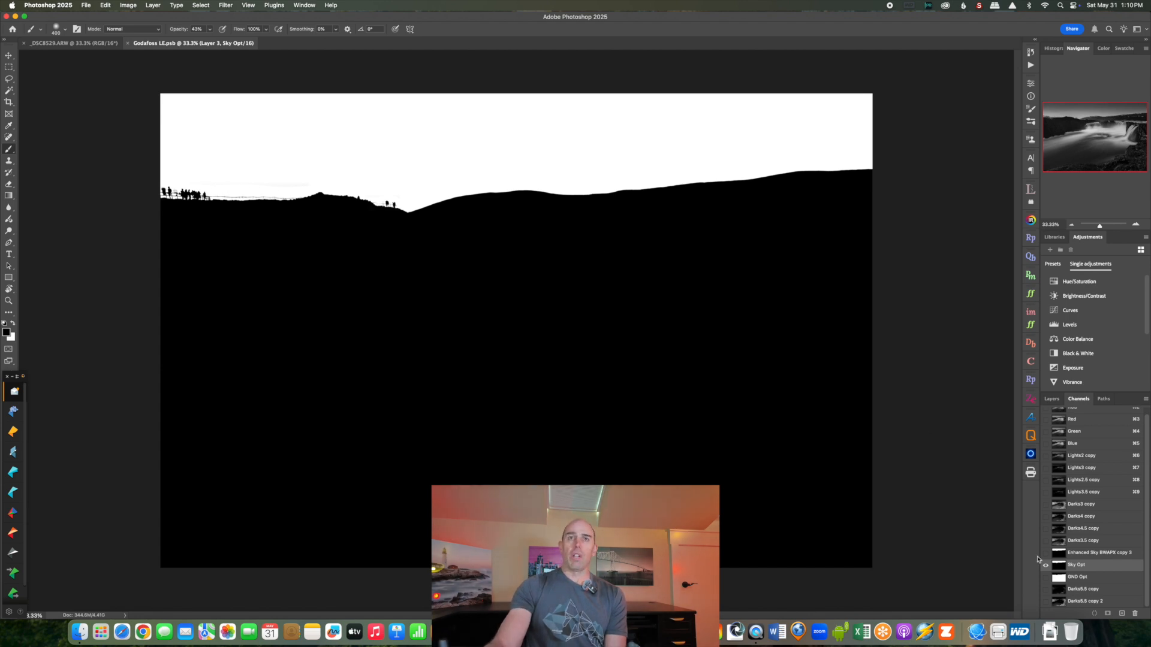
click(1079, 578)
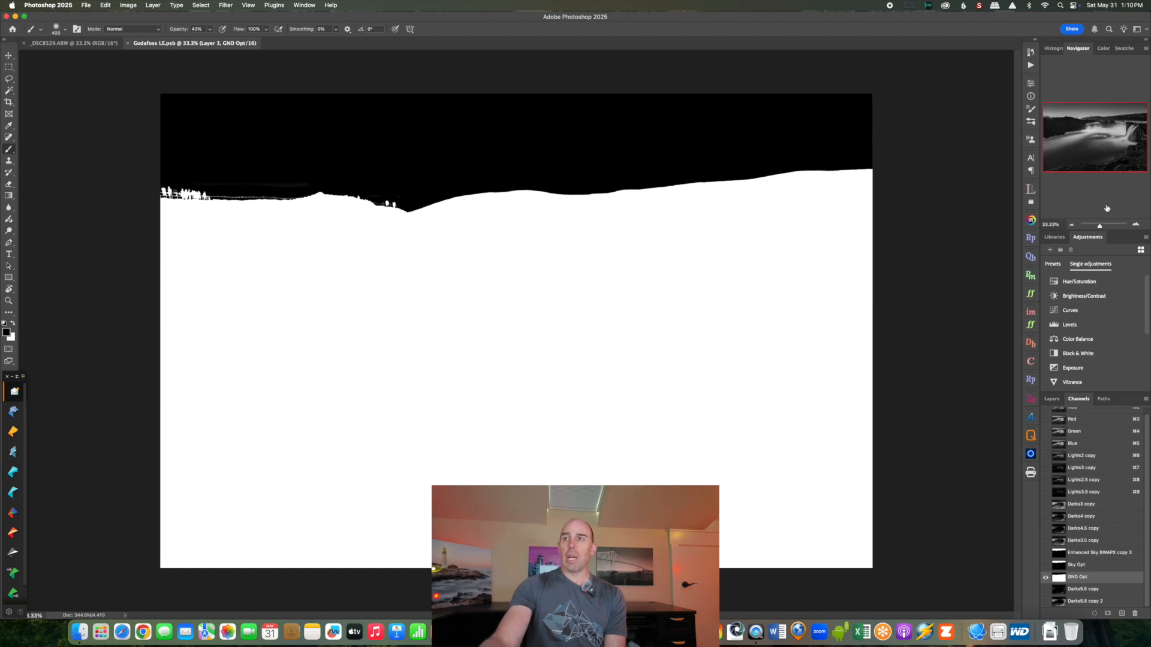
drag(1101, 227, 1106, 225)
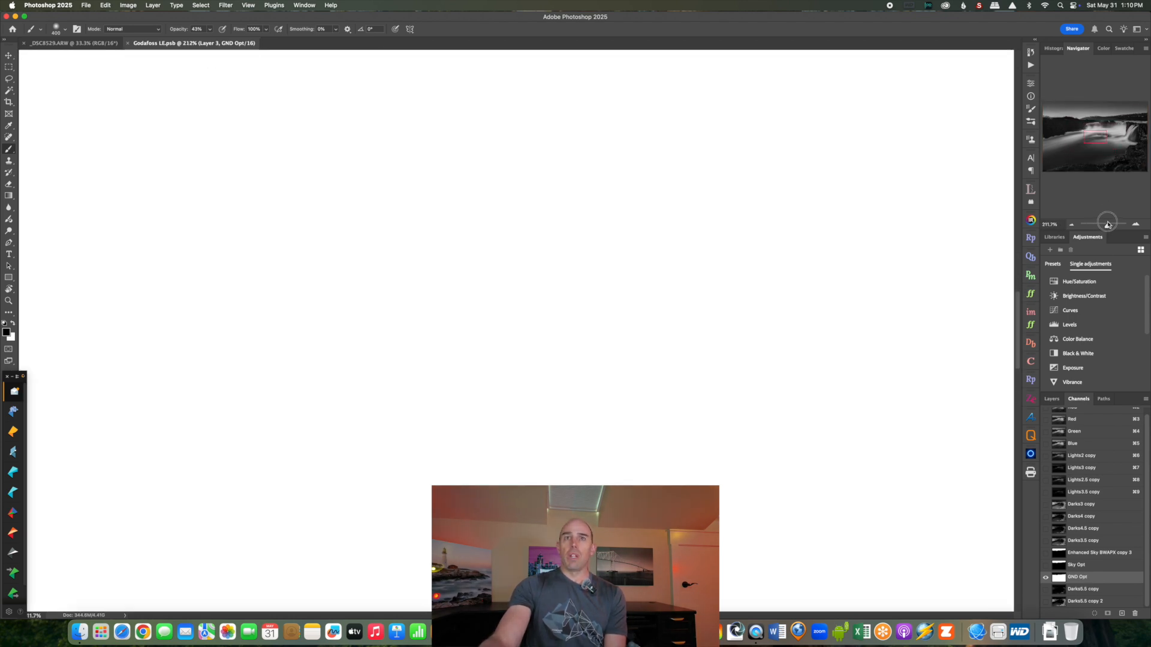
drag(1100, 131, 1107, 121)
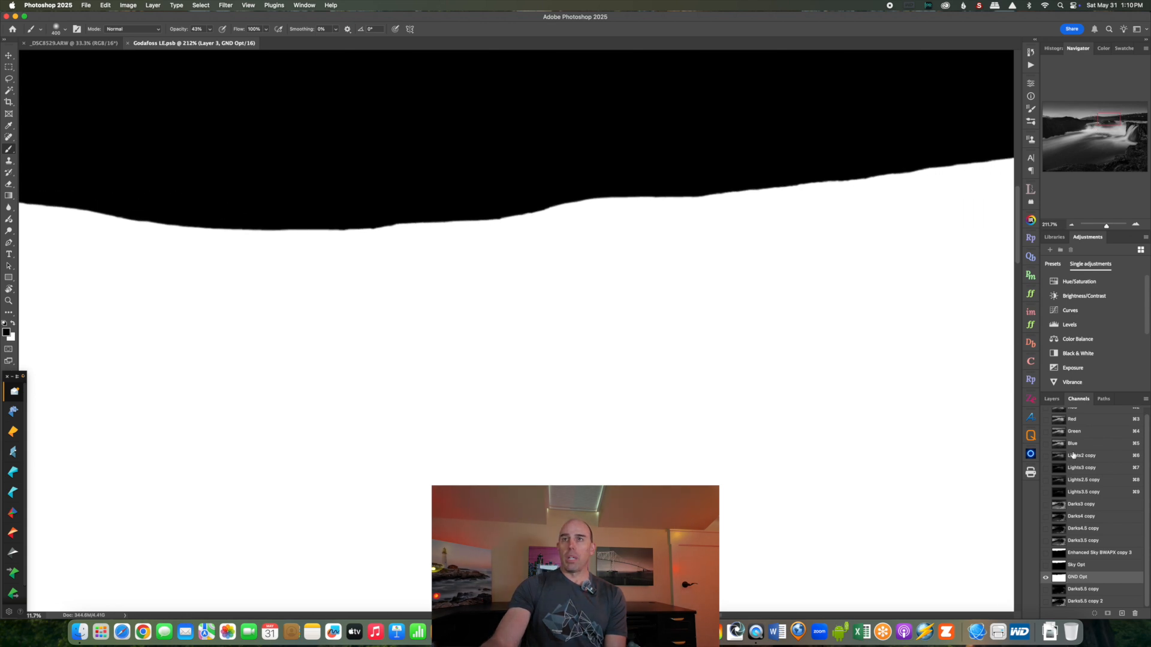
click(1077, 553)
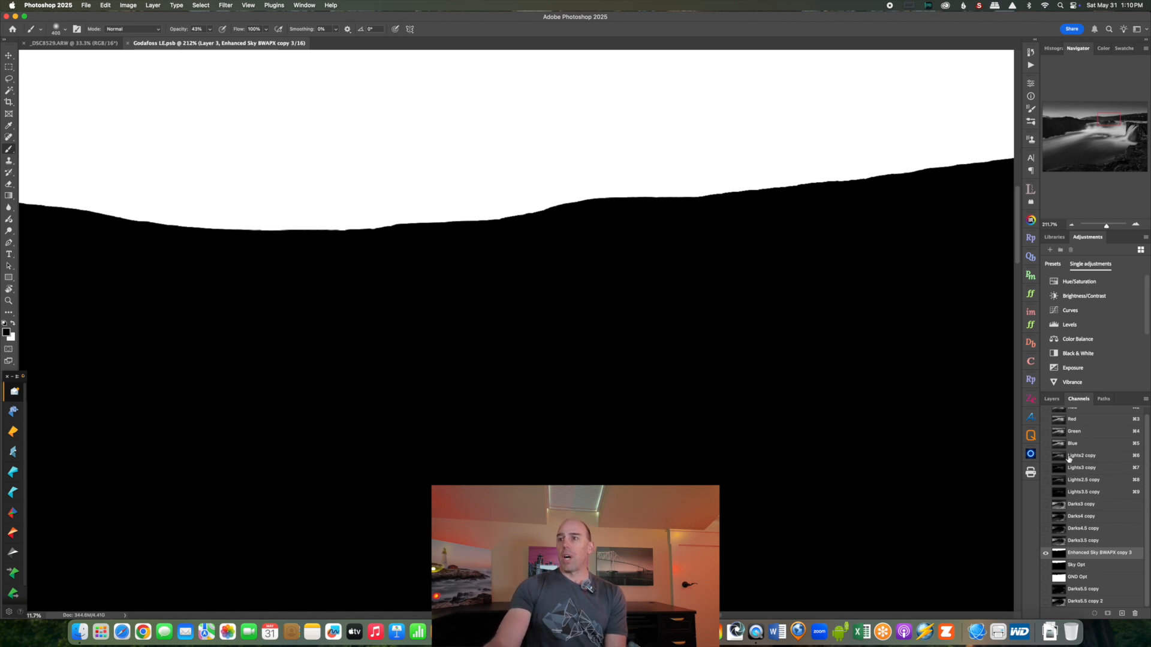
Step: Restore the RGB composite and layer list of Godafoss LE.psb, fit the image to the screen and return to _DSC8529.ARW
scroll(1146, 490, up, 1)
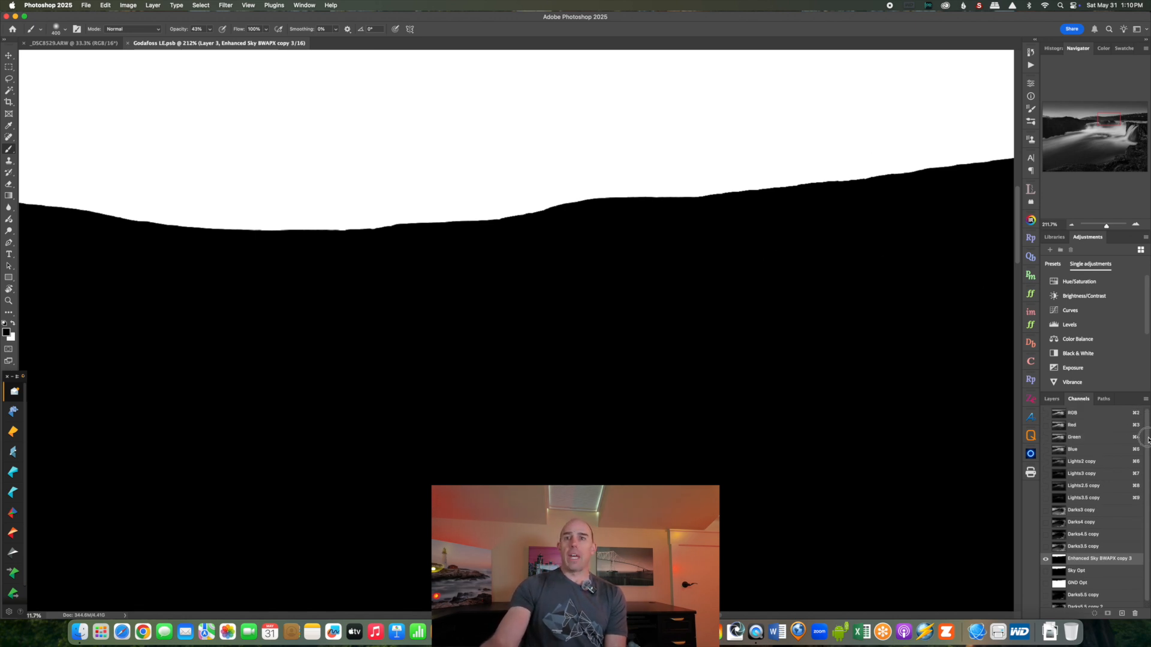
click(1081, 413)
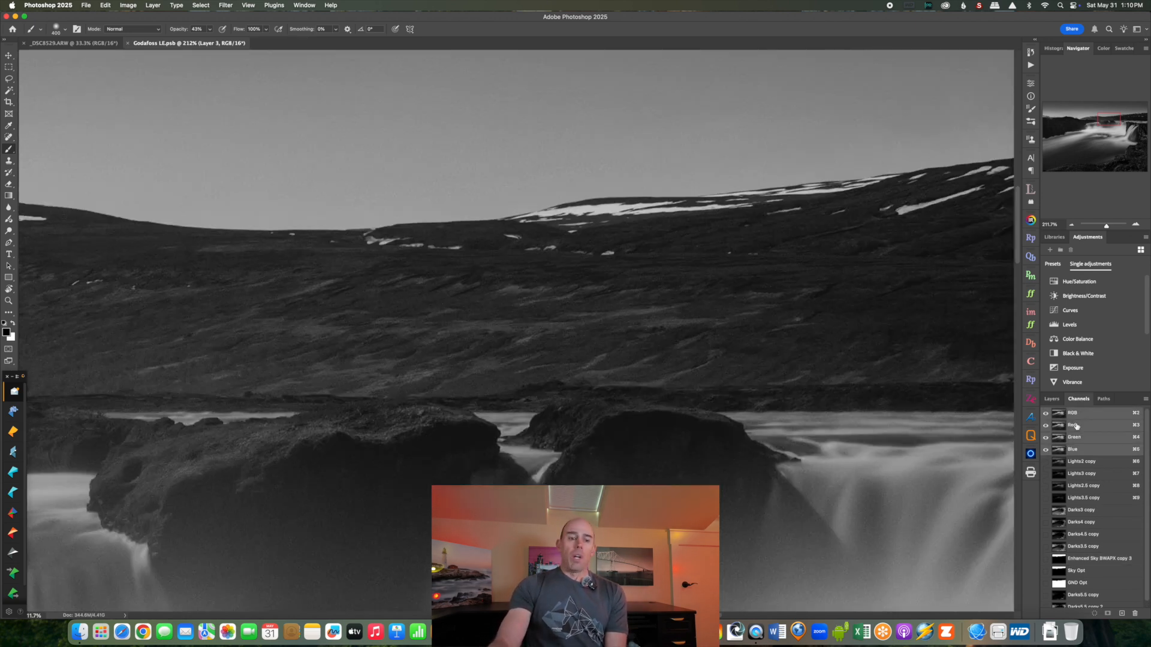
key(super+0)
click(1052, 398)
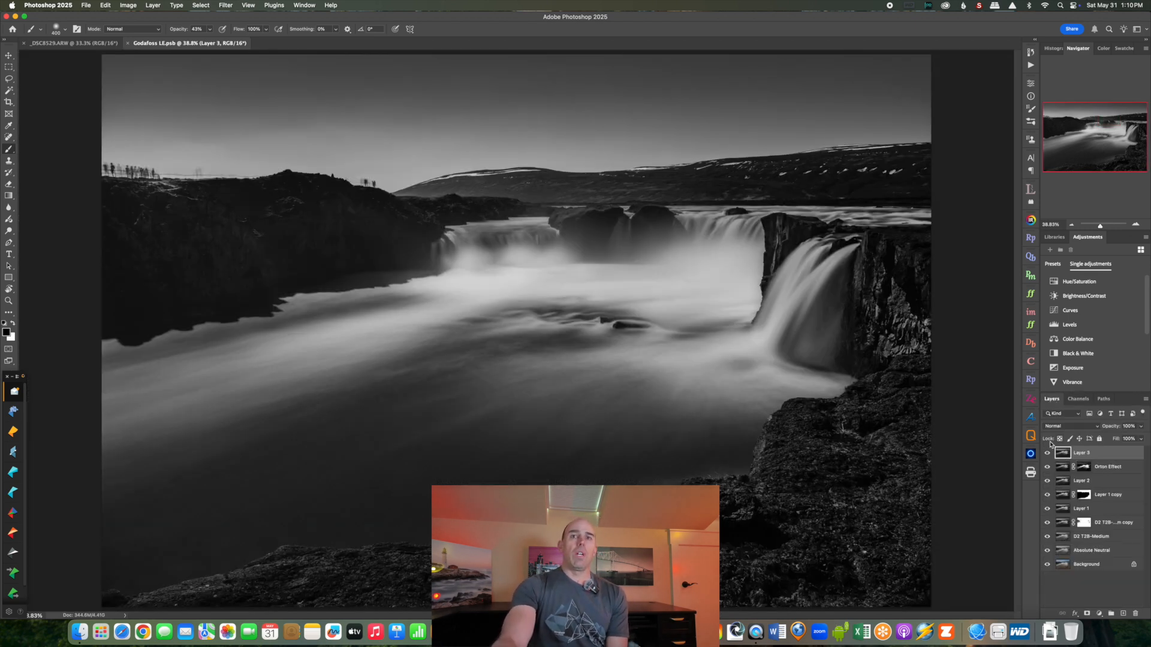
key(ctrl+Tab)
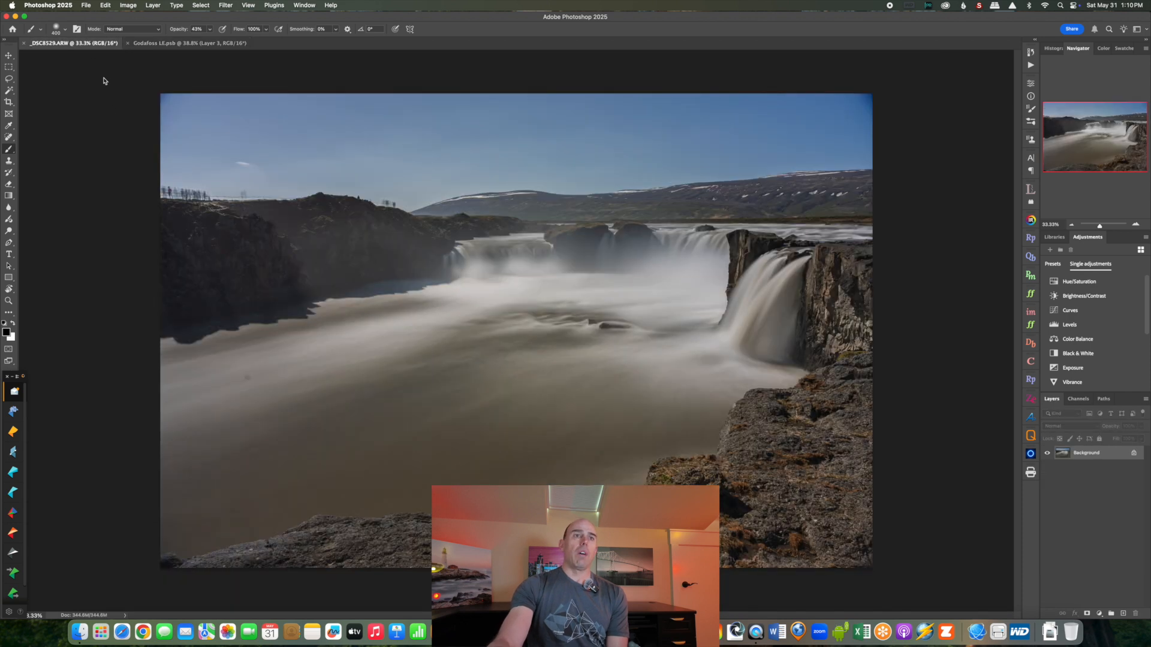
Step: Remove the dark spot in the river and the dark upper corners of the sky with an enlarged Spot Healing Brush
click(13, 141)
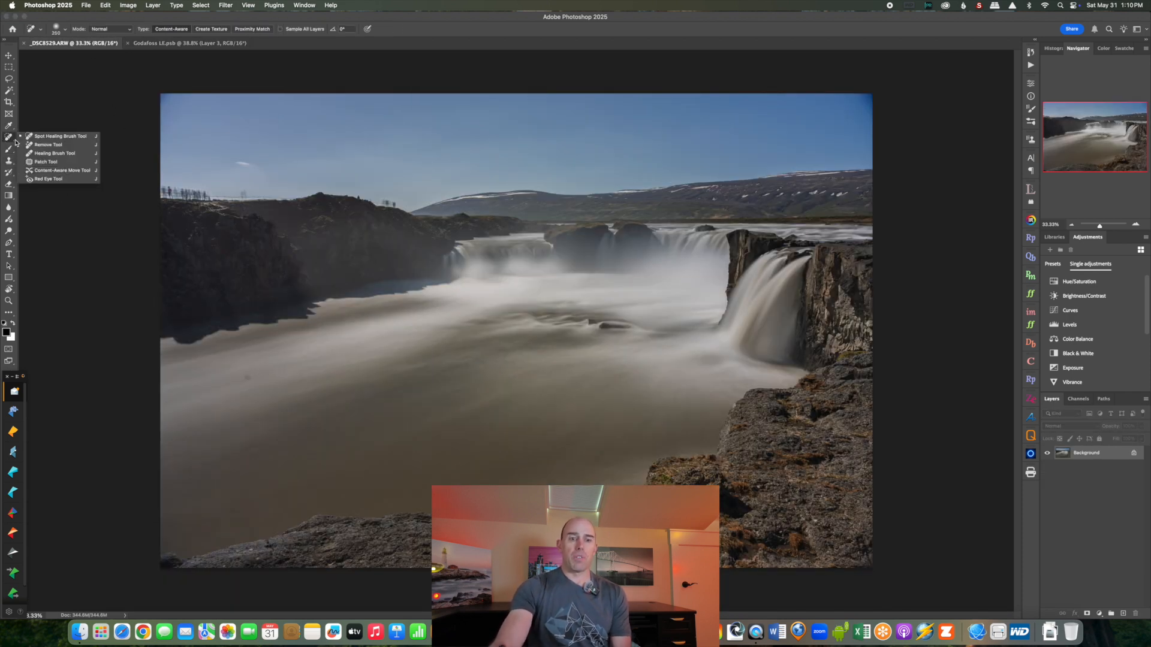
click(56, 137)
key(bracketright)
key(bracketright)
click(249, 389)
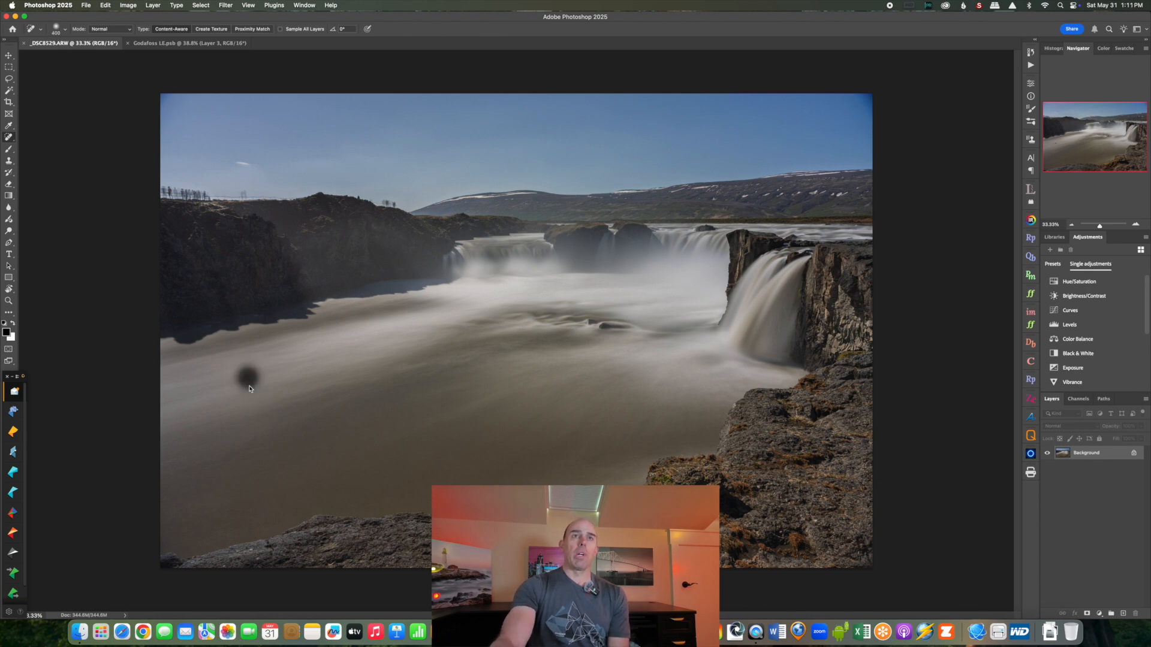
drag(167, 95, 165, 123)
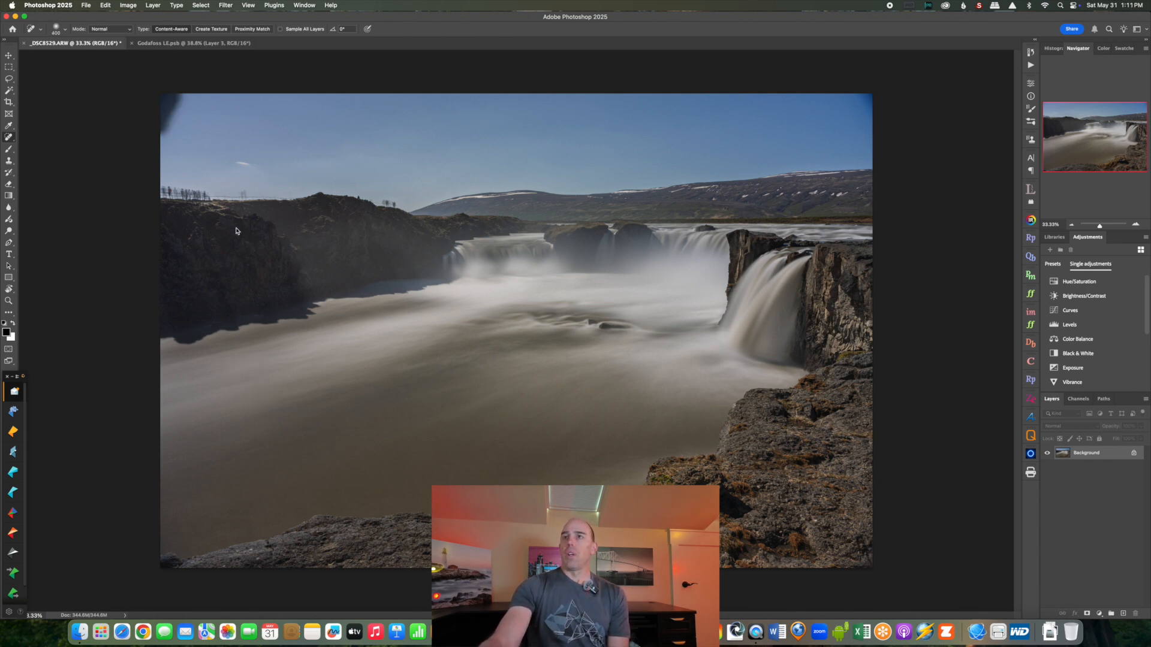
drag(866, 96, 868, 139)
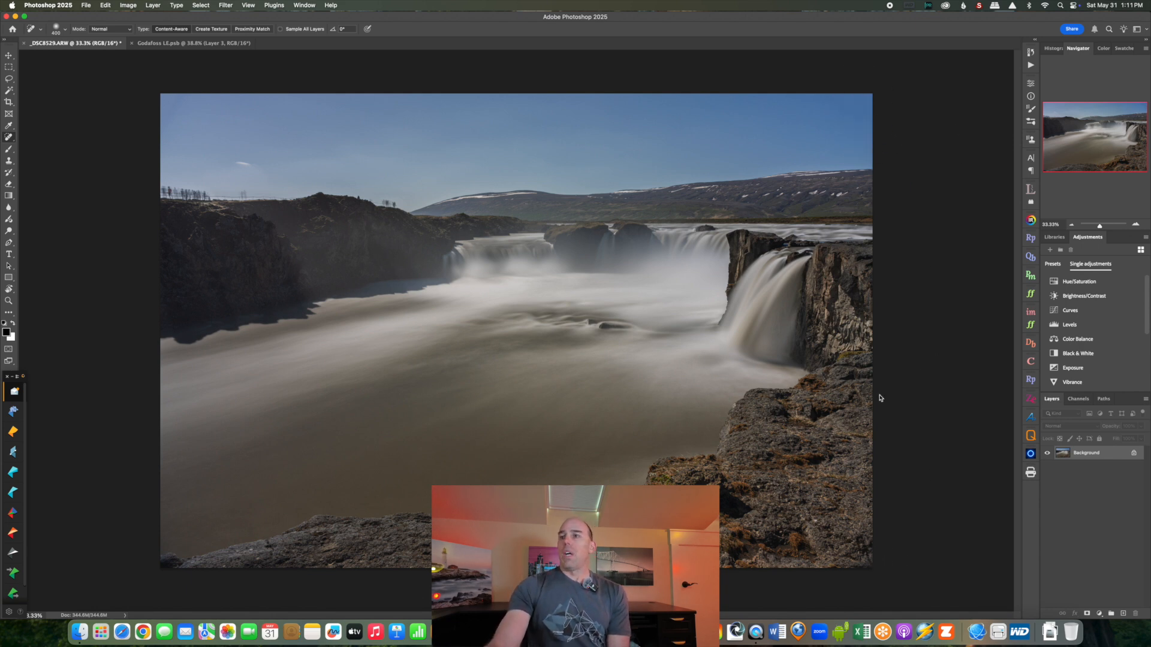
Step: Apply the standard Neutral black-and-white conversion from Artisan Pro X to the color photo
click(1030, 417)
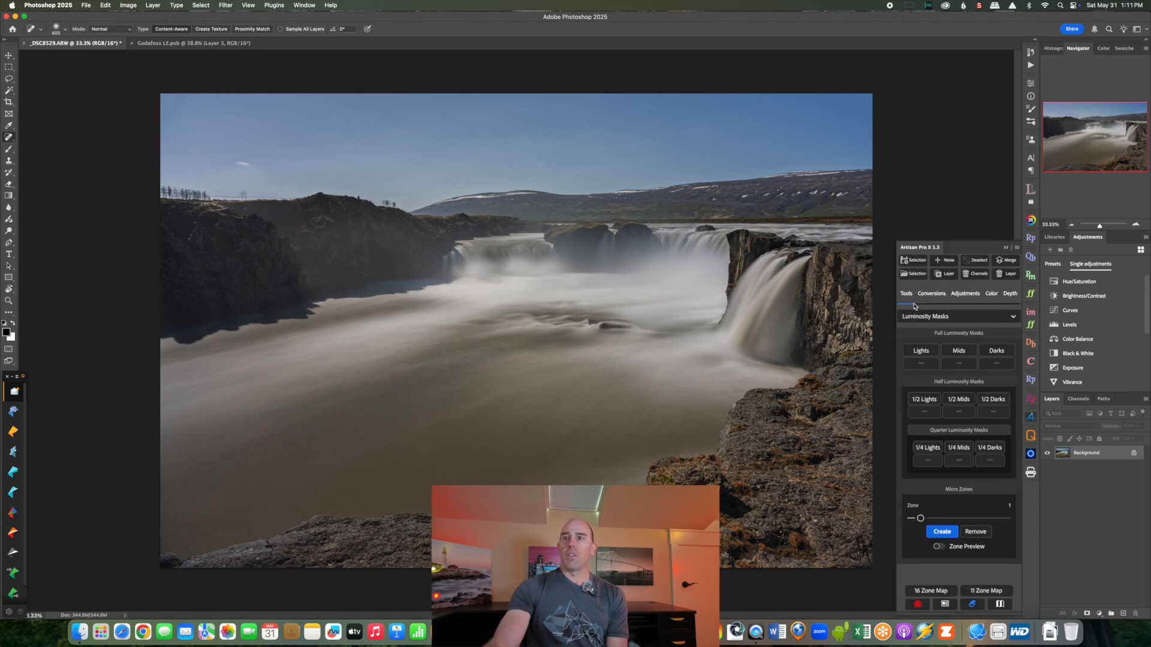
click(932, 294)
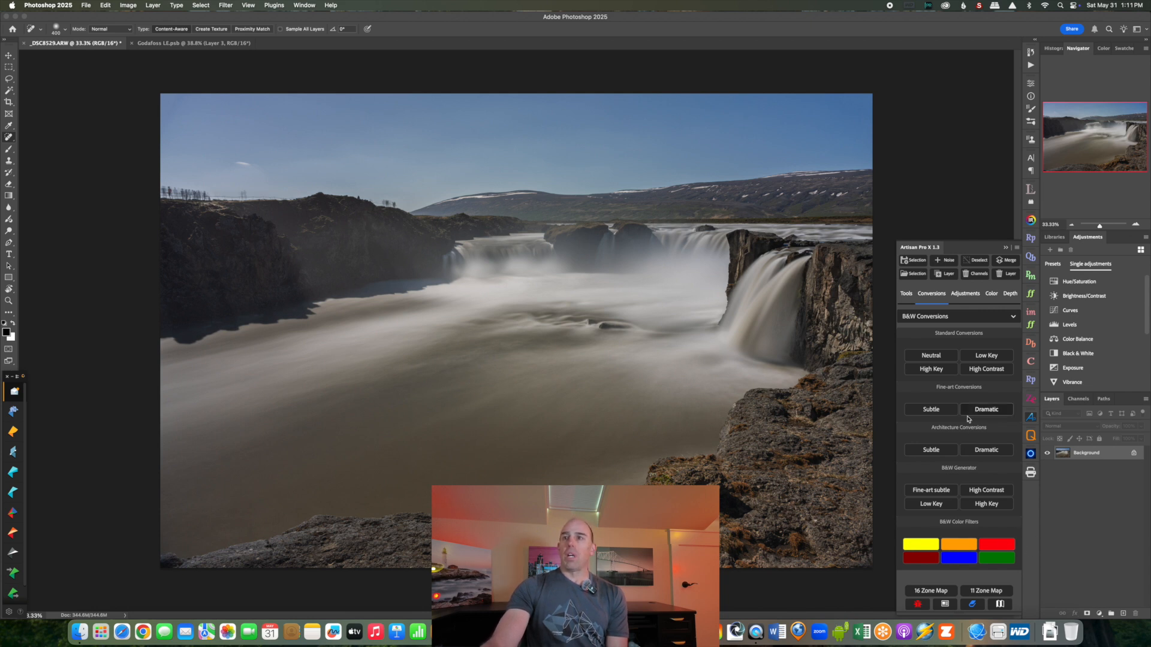
click(937, 353)
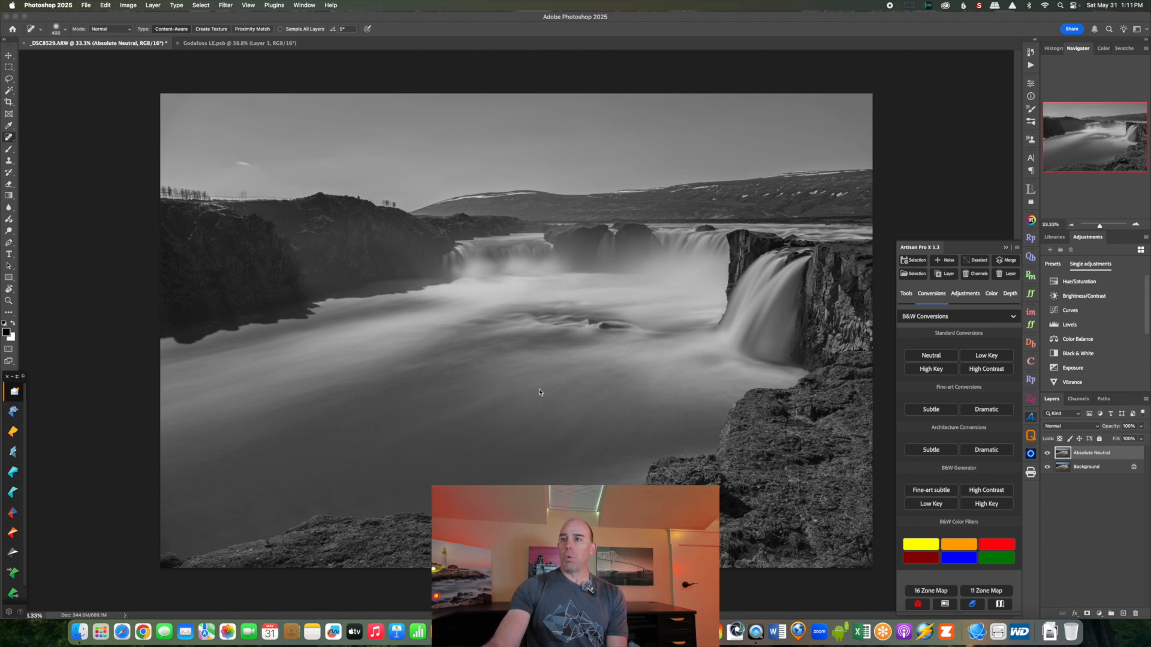
Step: Compare the Absolute Neutral layer with the color original and with the finished image in Godafoss LE.psb
click(1047, 453)
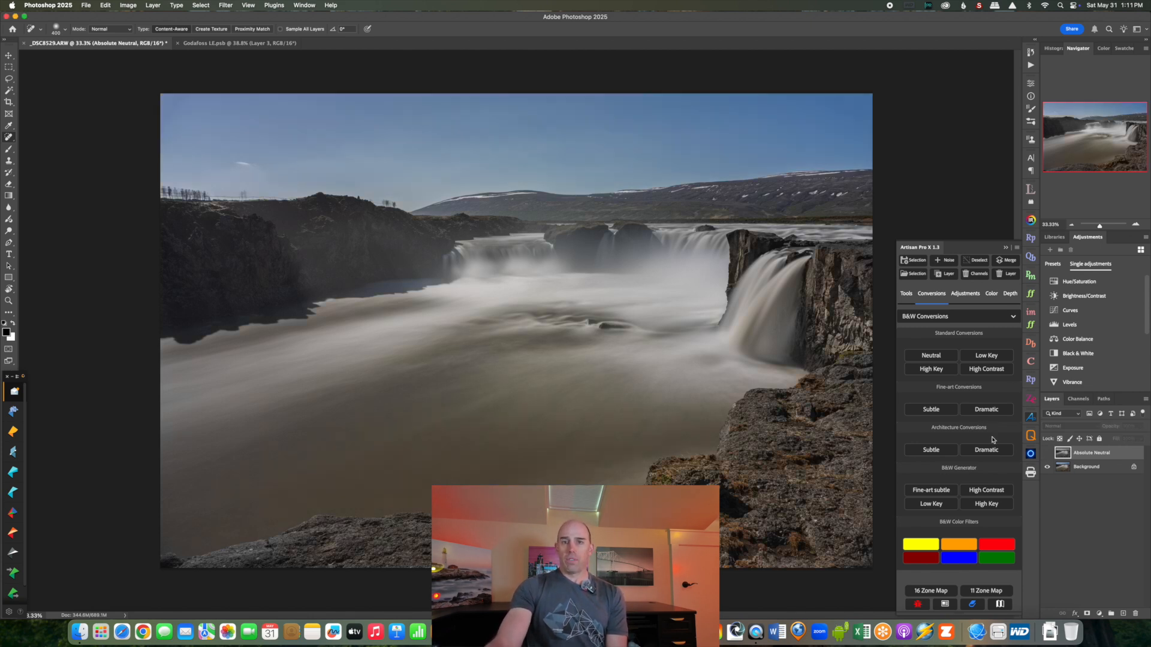
click(1047, 453)
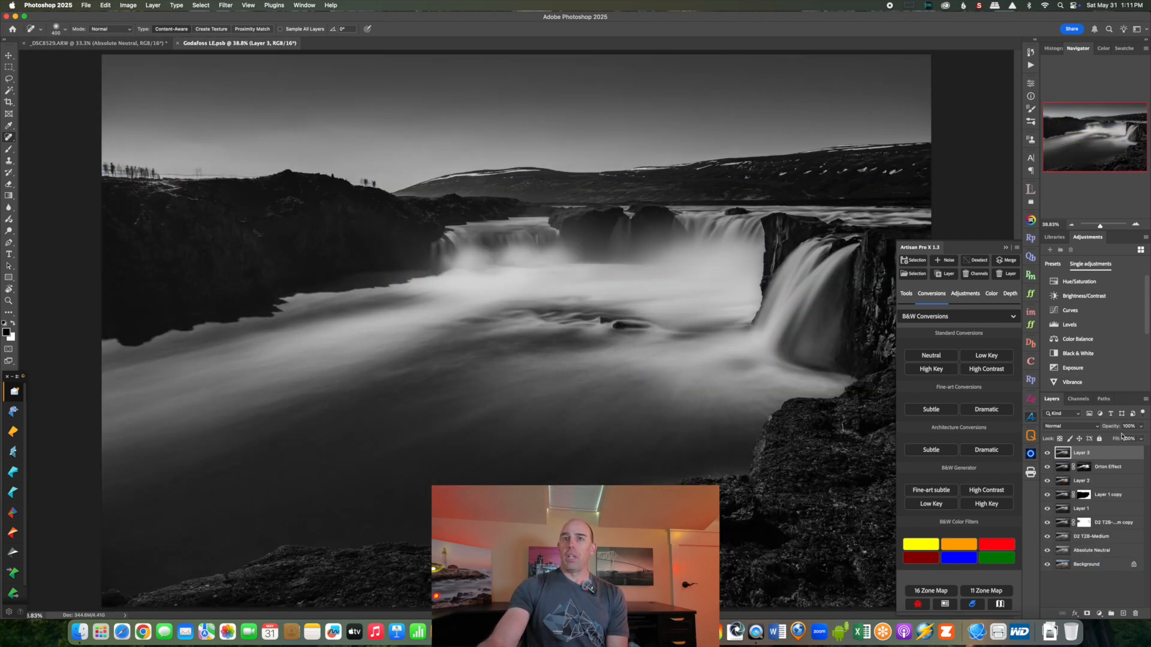
key(ctrl+Tab)
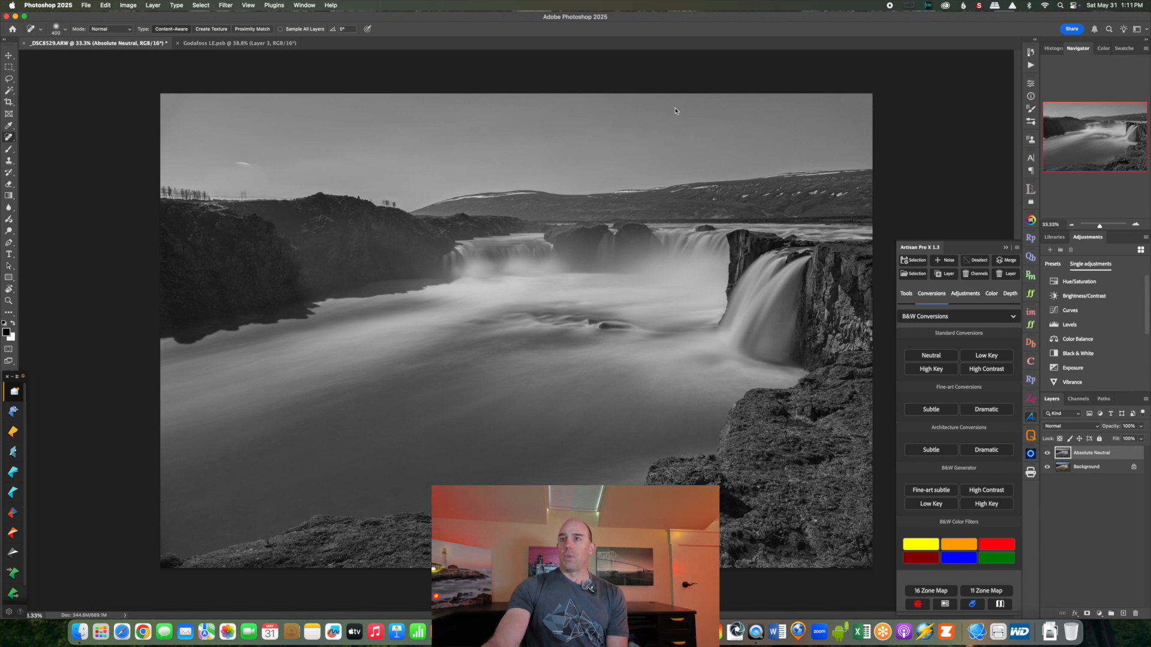
Step: Load the Sky Opt channel from Godafoss LE.psb as a new selection in _DSC8529.ARW
click(912, 274)
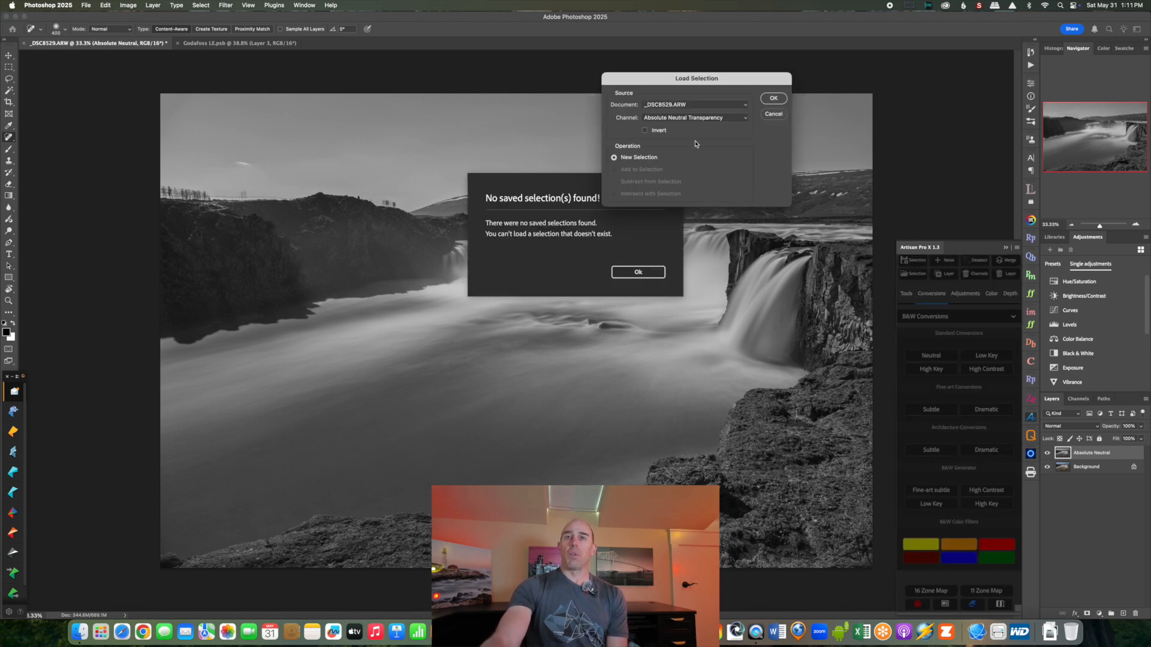
click(700, 106)
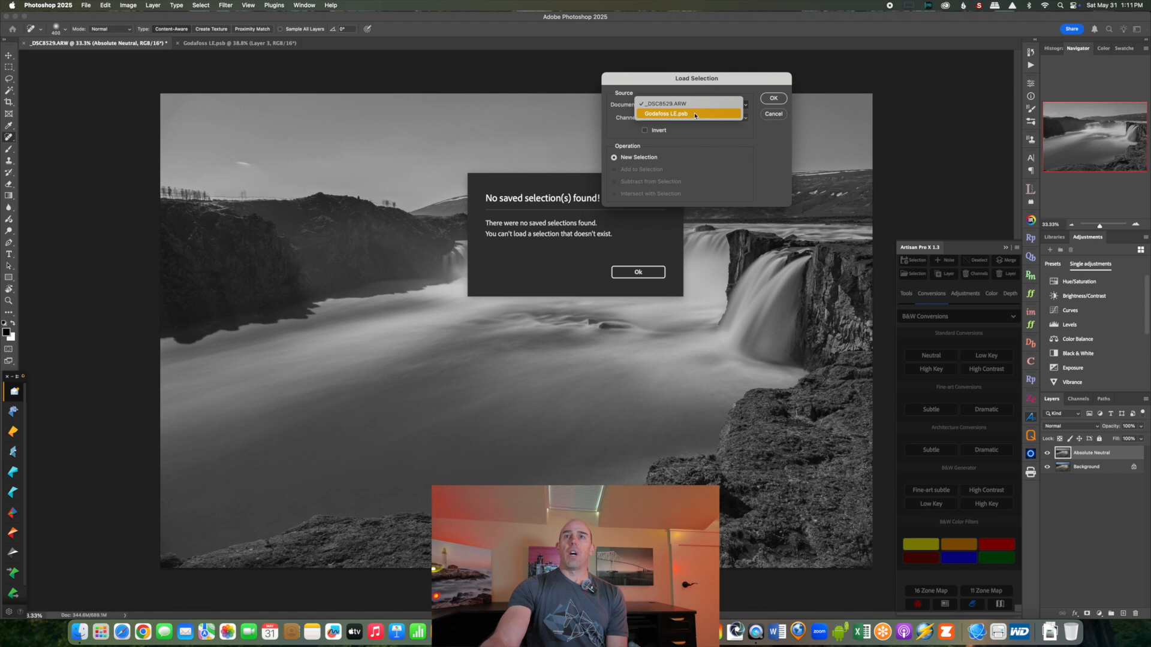
click(624, 112)
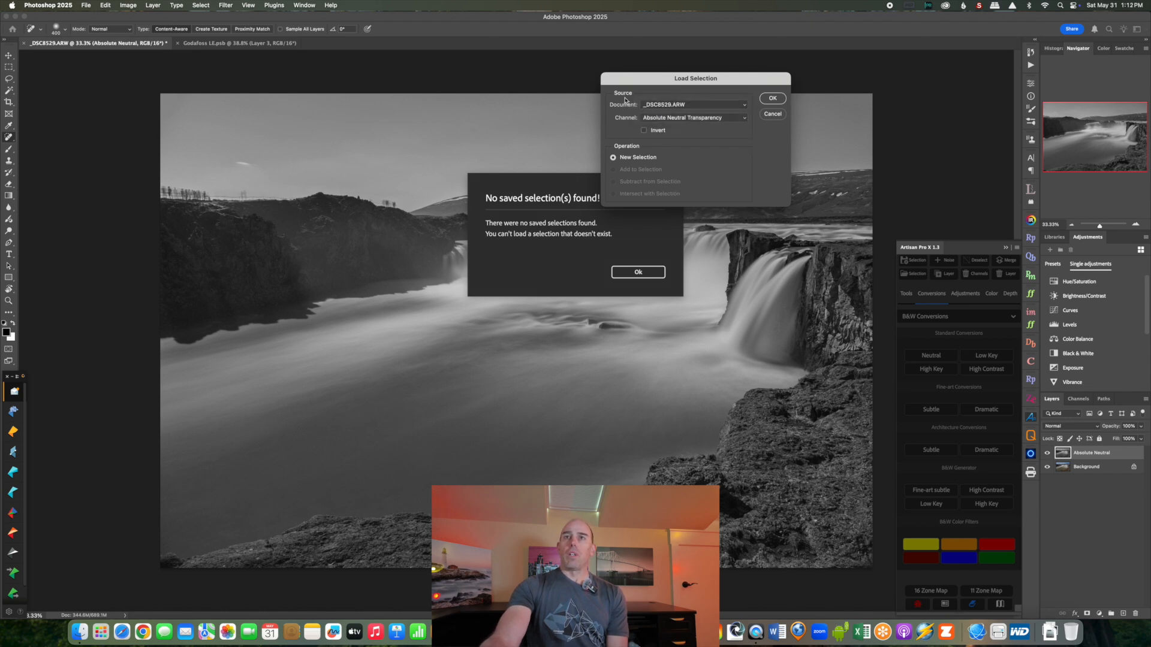
click(743, 108)
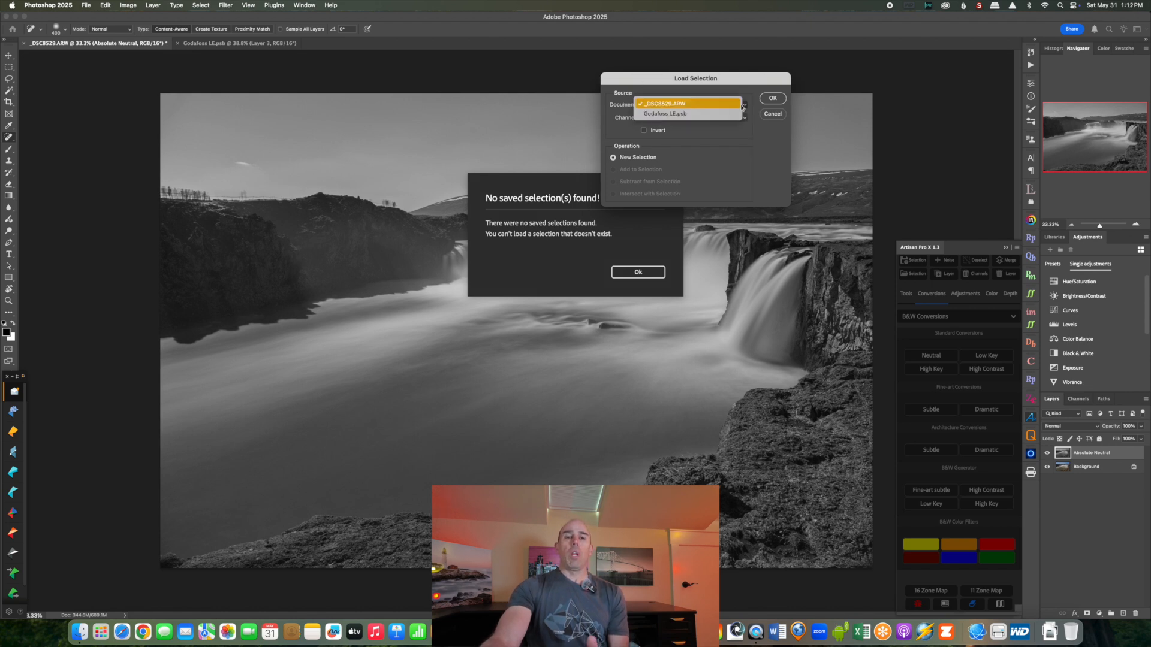
click(673, 115)
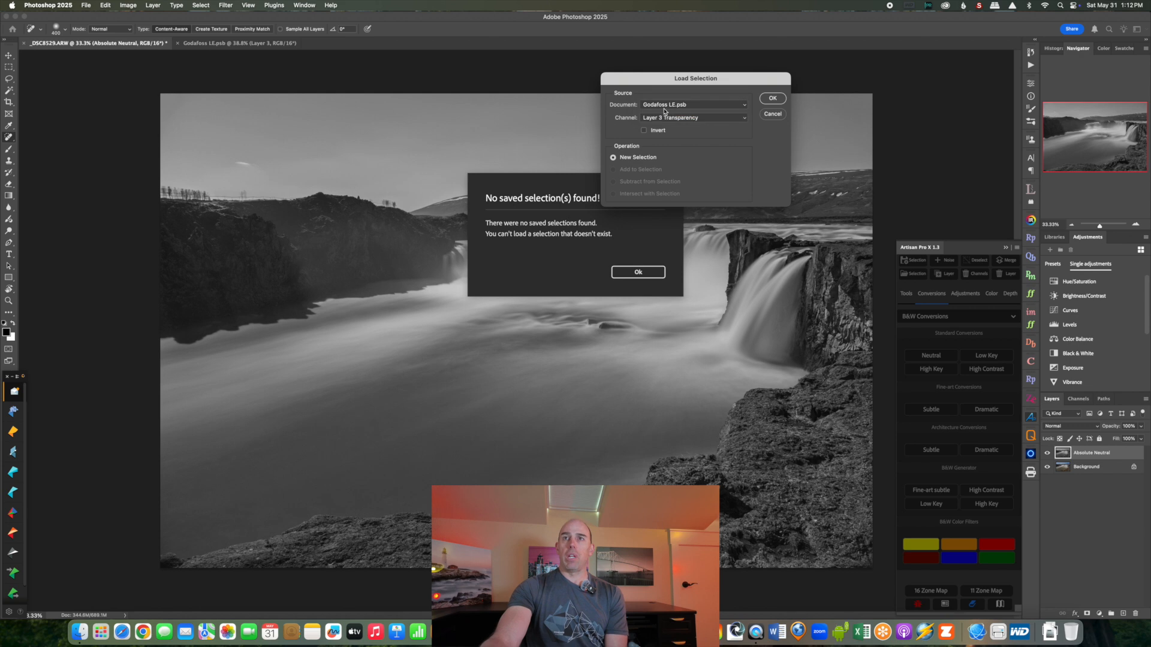
click(731, 118)
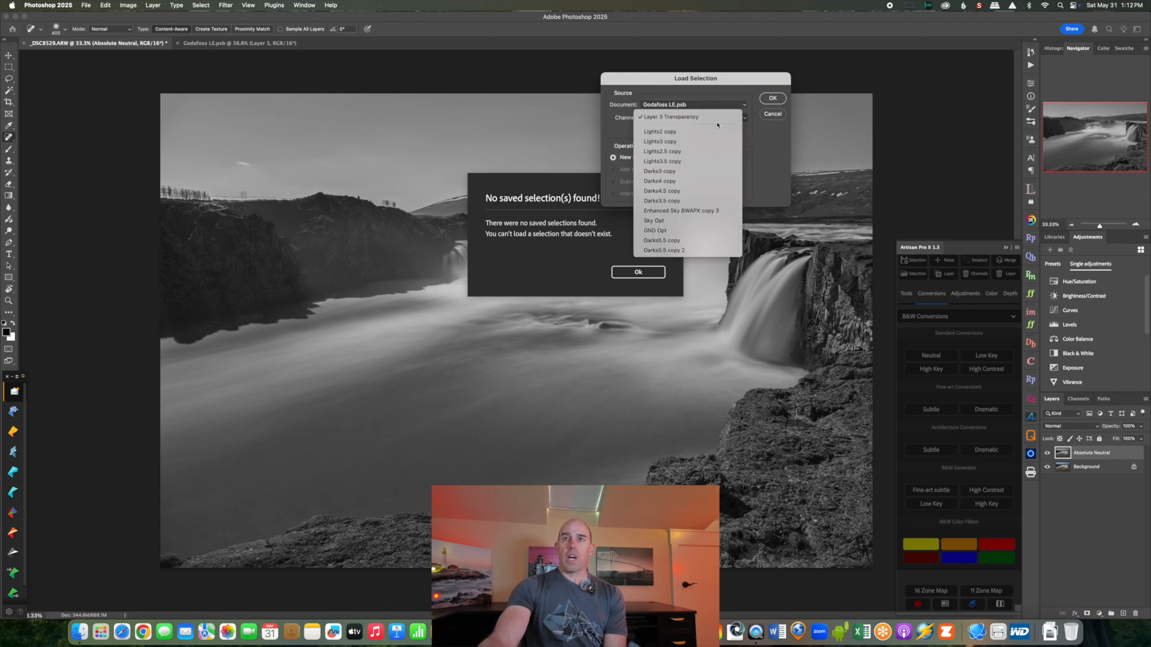
click(666, 222)
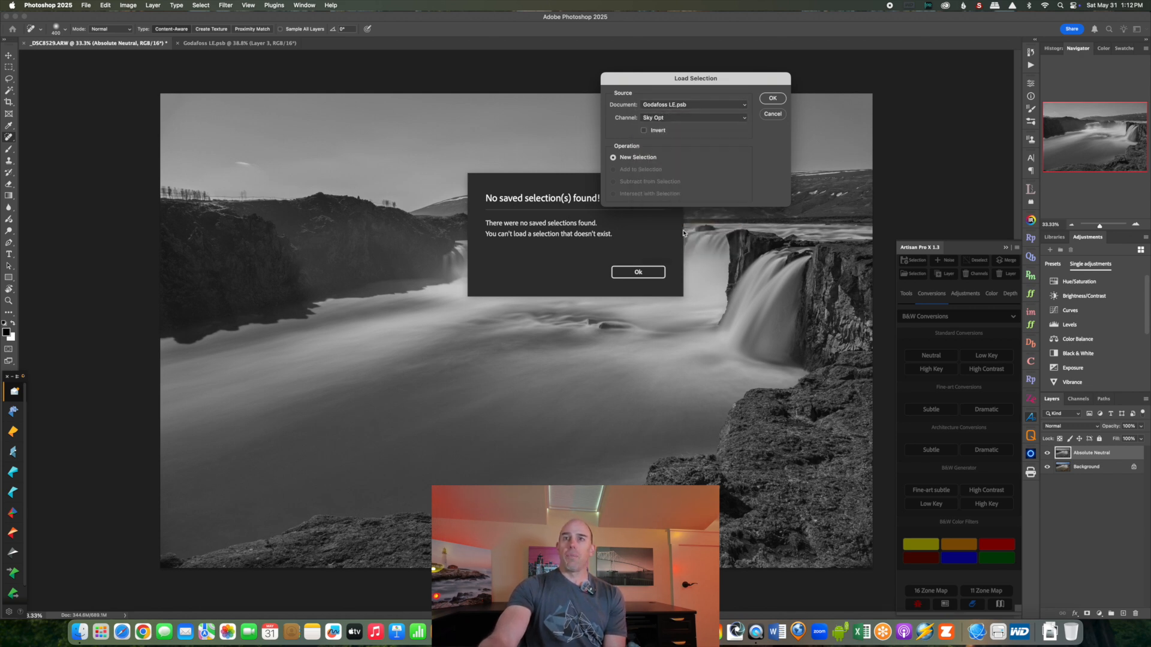
click(773, 99)
click(636, 272)
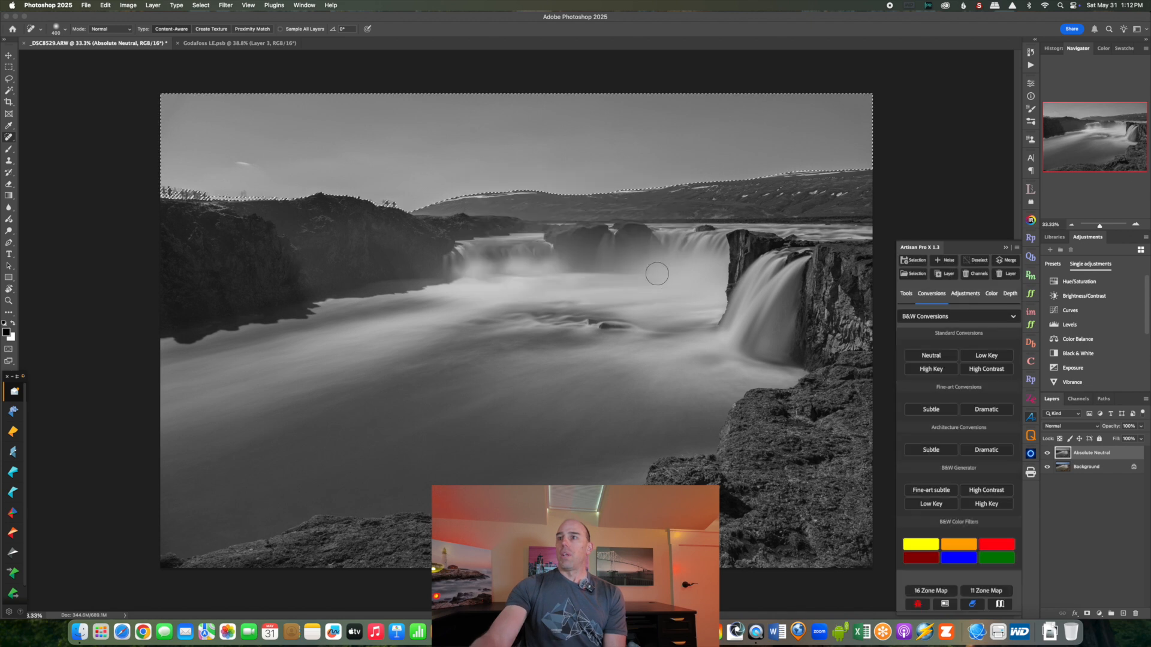
Step: Darken the selected sky with top-to-bottom depth gradients: medium and small at strength 2, plus another medium at strength 1
click(1011, 303)
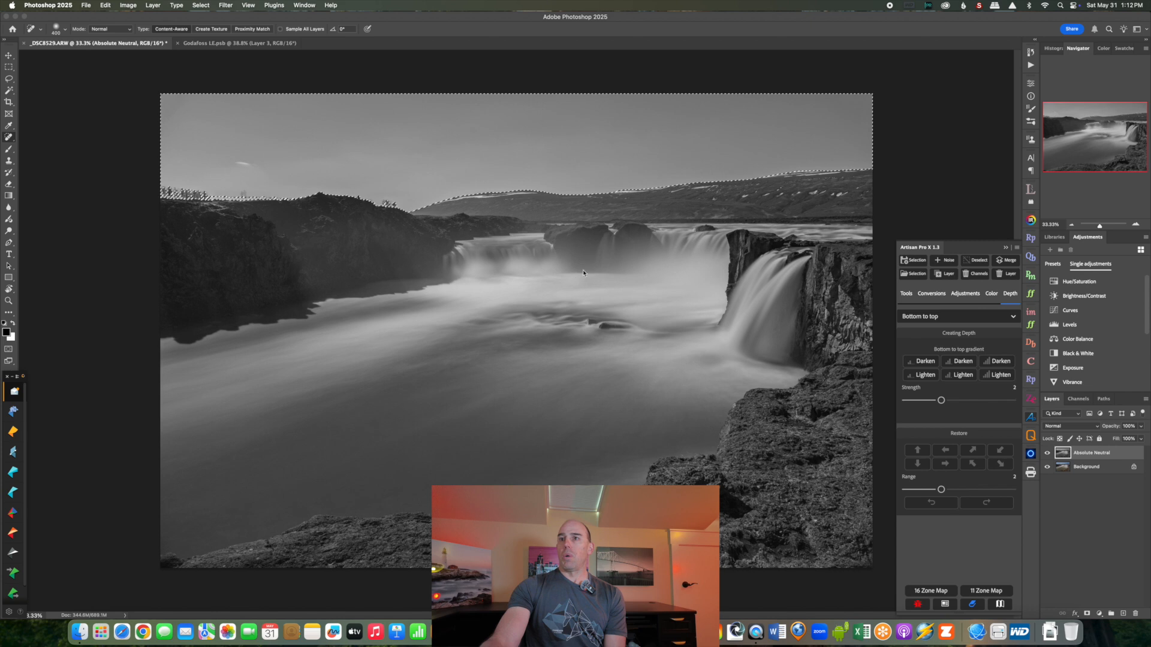
click(947, 319)
click(929, 348)
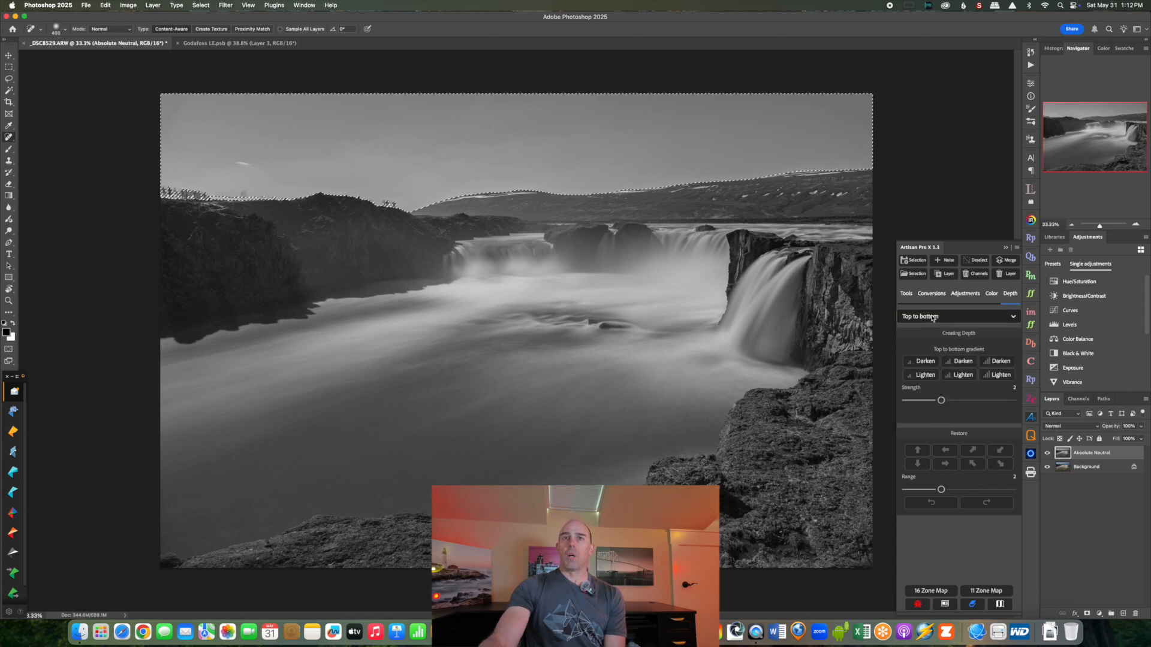
click(943, 362)
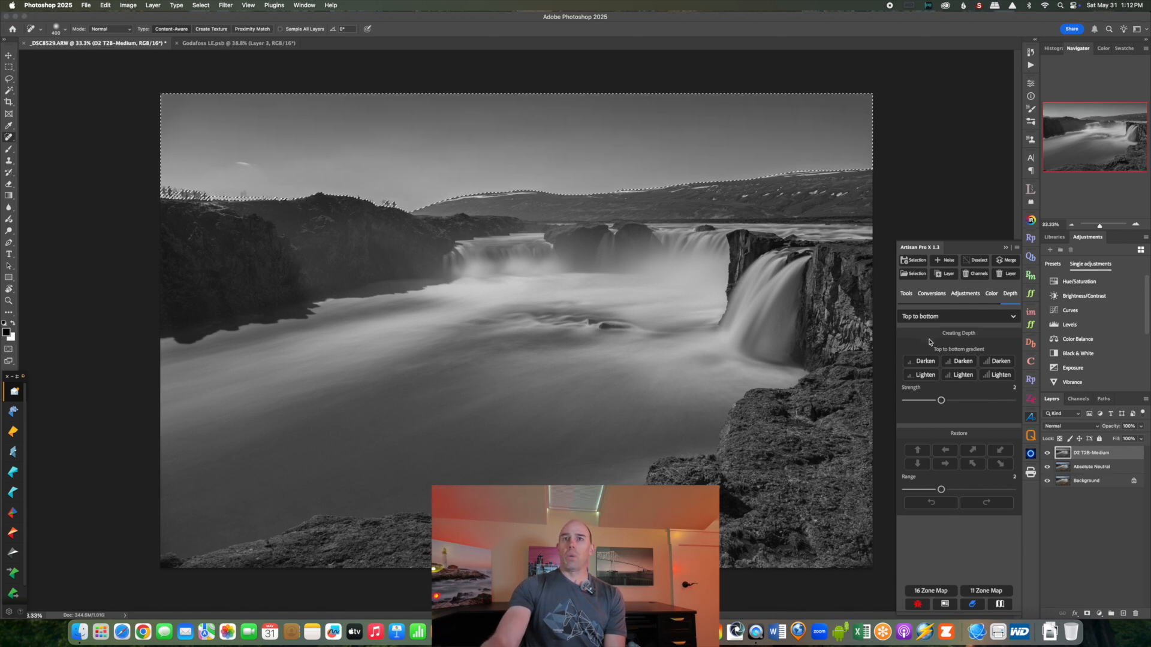
click(927, 362)
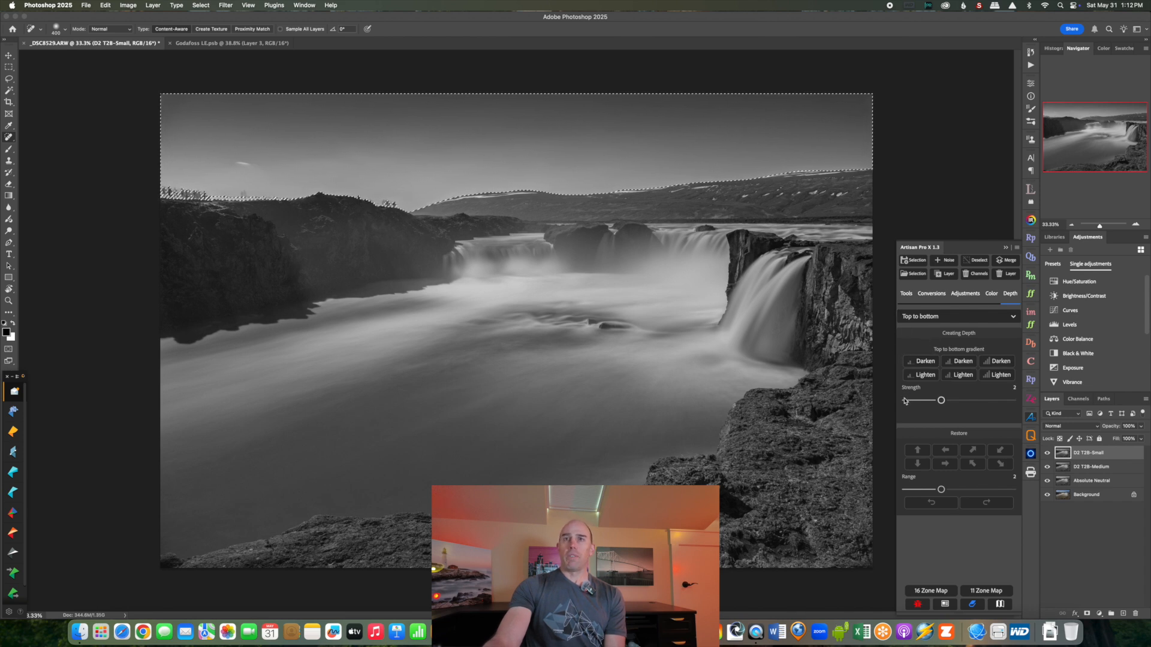
click(905, 401)
click(959, 361)
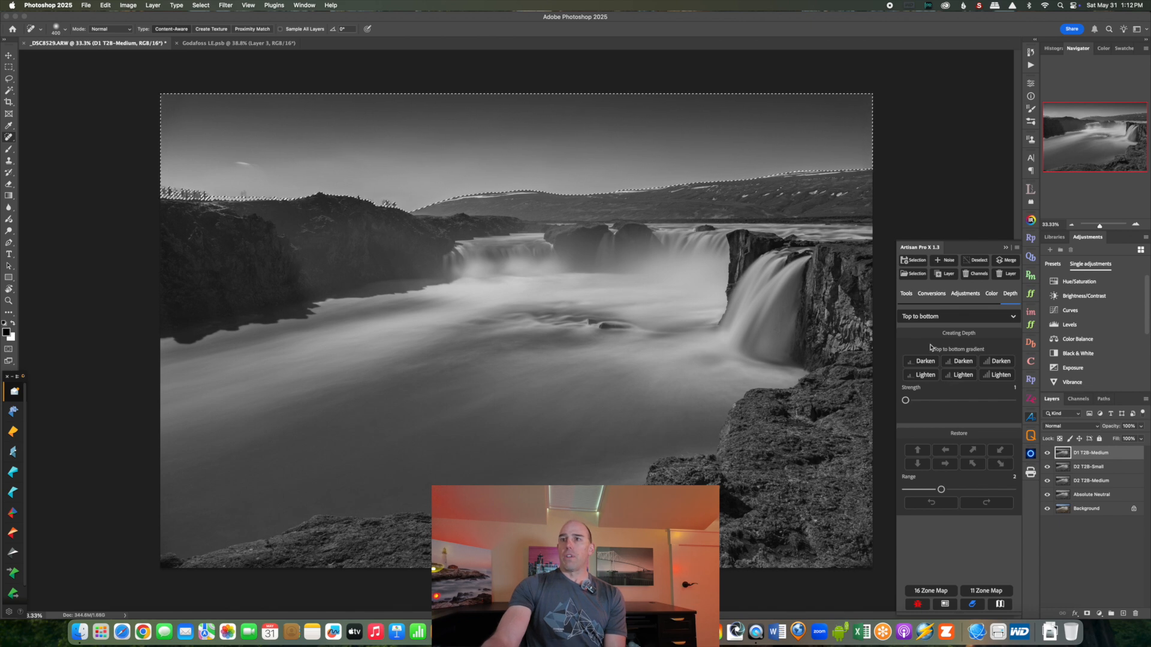
Step: Lighten the selected sky near the horizon with small bottom-to-top depth gradients at strength 2 and strength 1
click(959, 317)
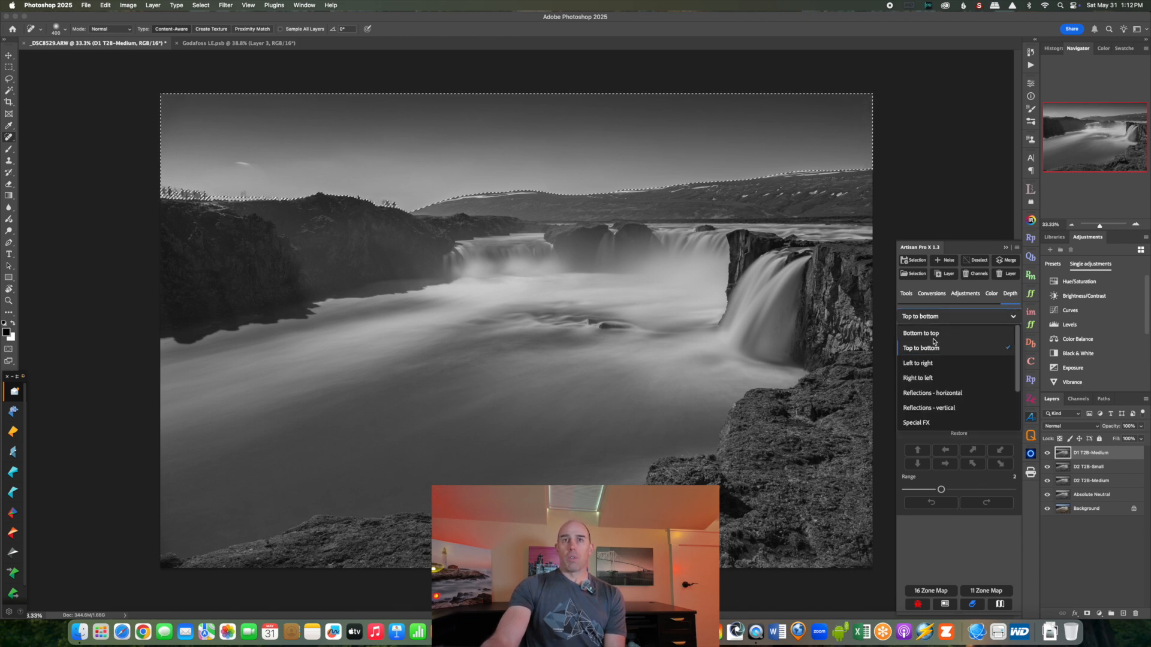
click(932, 340)
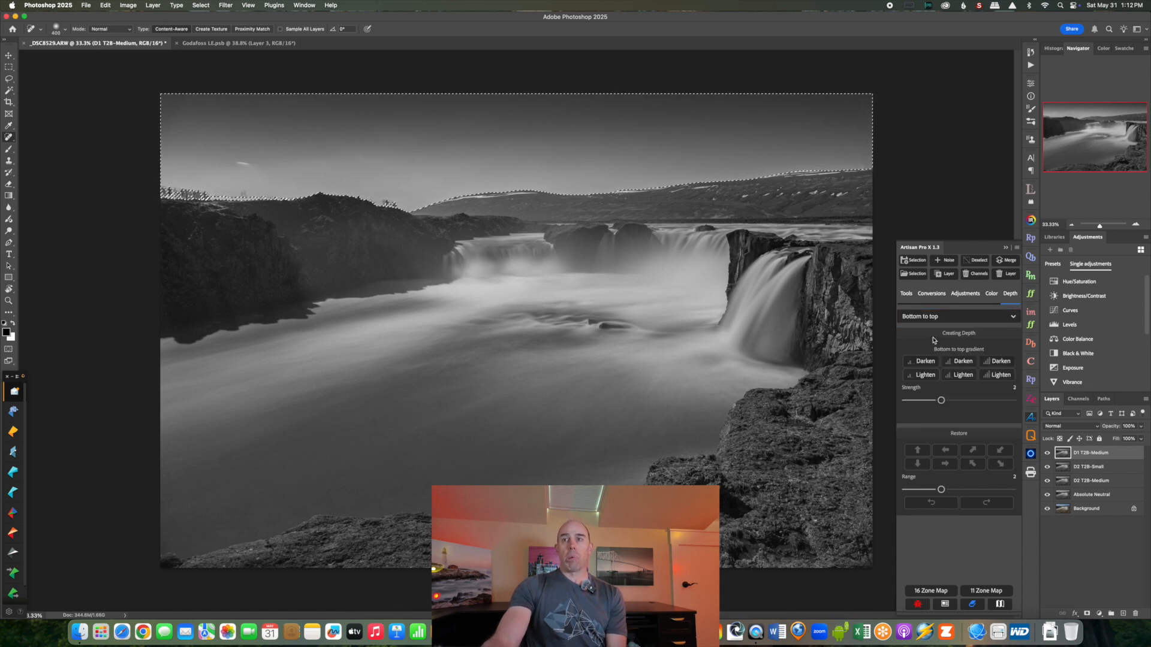
click(926, 375)
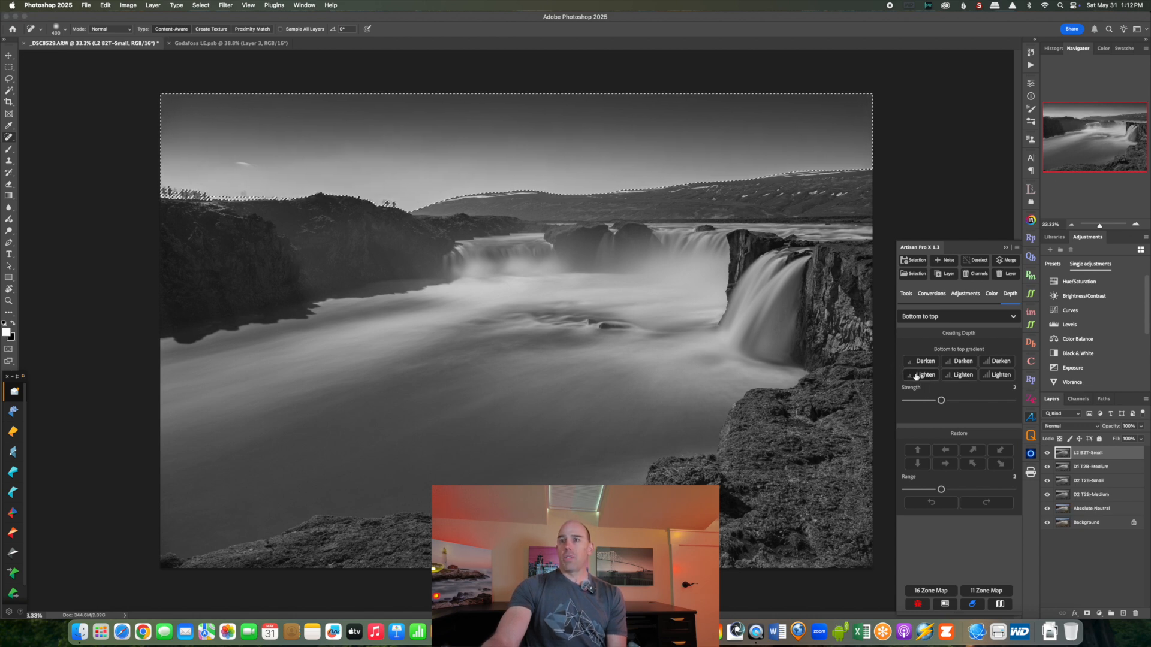
drag(941, 400, 917, 397)
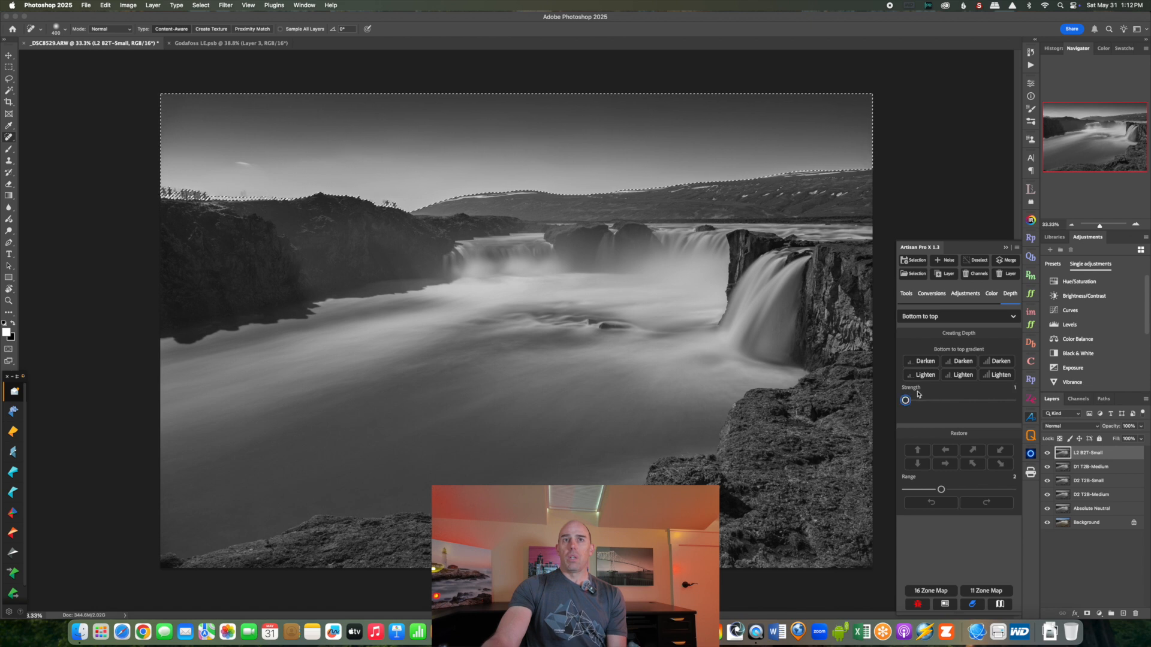
click(922, 376)
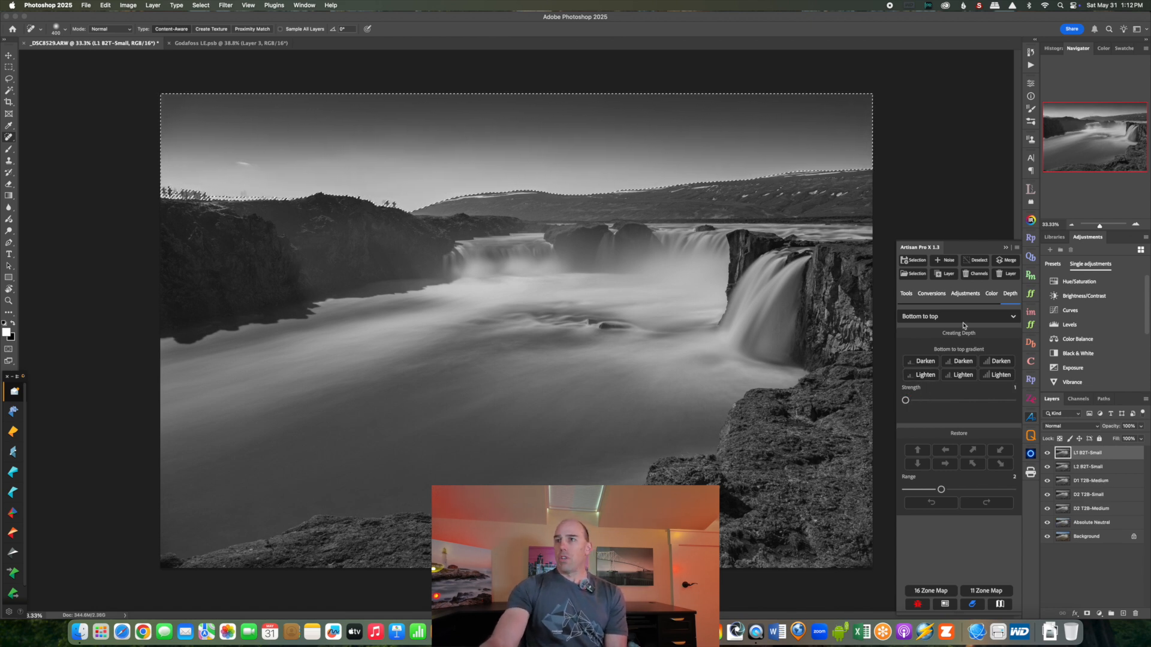
Step: Merge the sky gradient layers down into D2 T2B-Medium and compare the sky with and without that layer
click(1007, 261)
click(1008, 261)
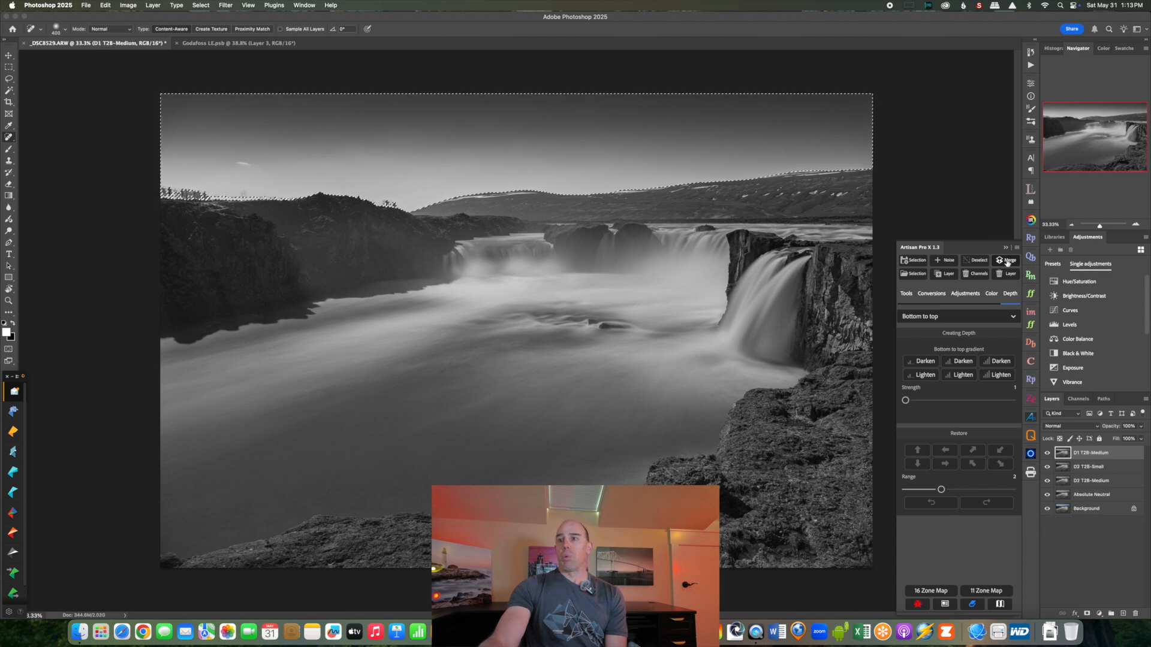
click(1008, 262)
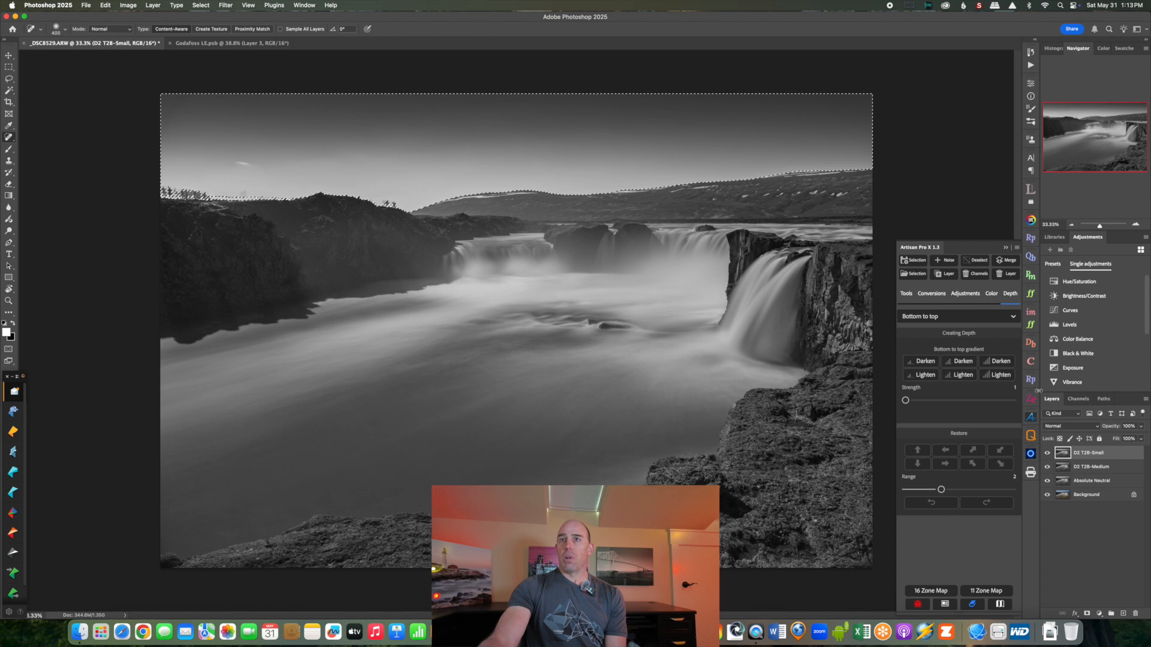
click(1007, 261)
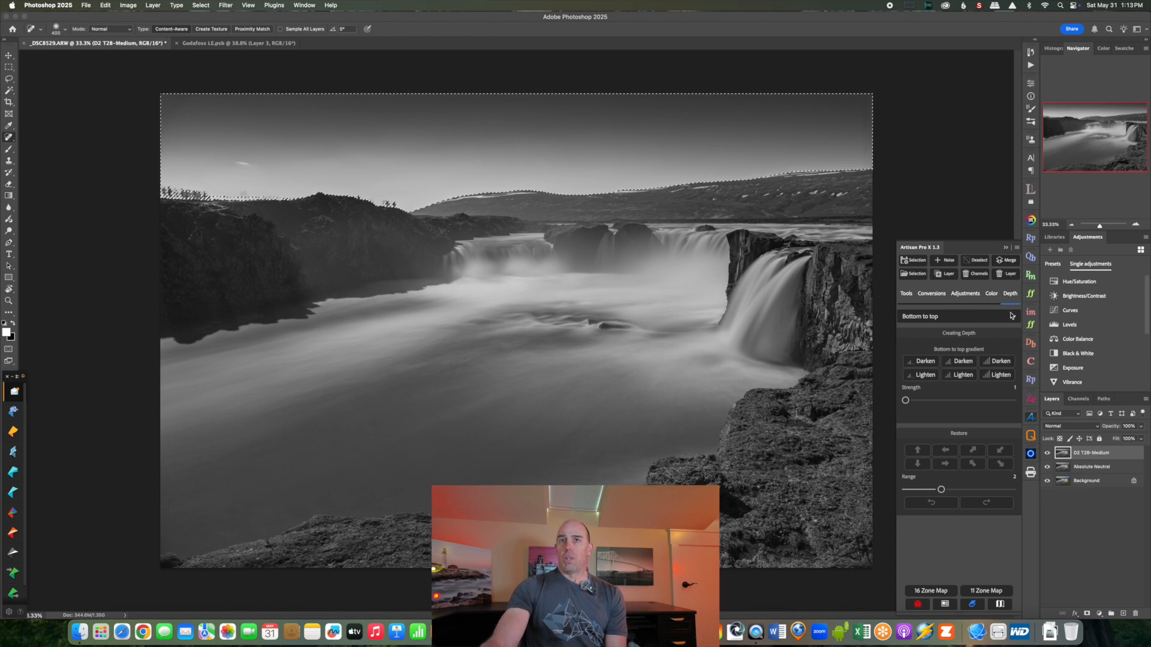
click(1047, 453)
click(1047, 455)
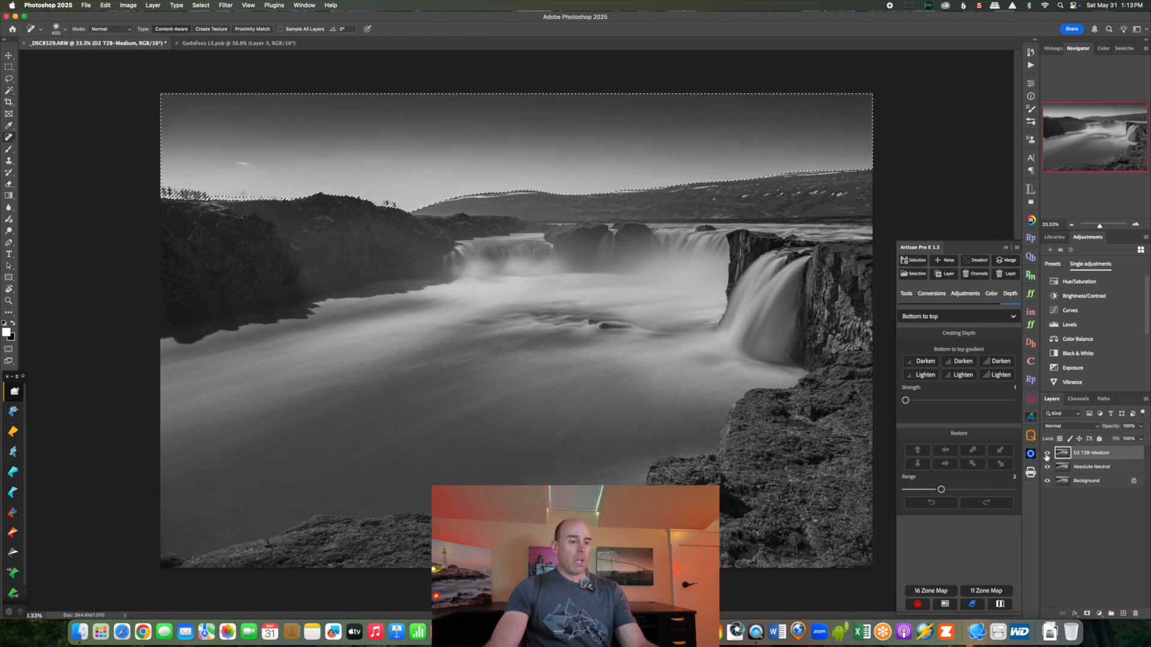
Step: Deselect the sky and duplicate the D2 T2B-Medium layer
key(super+d)
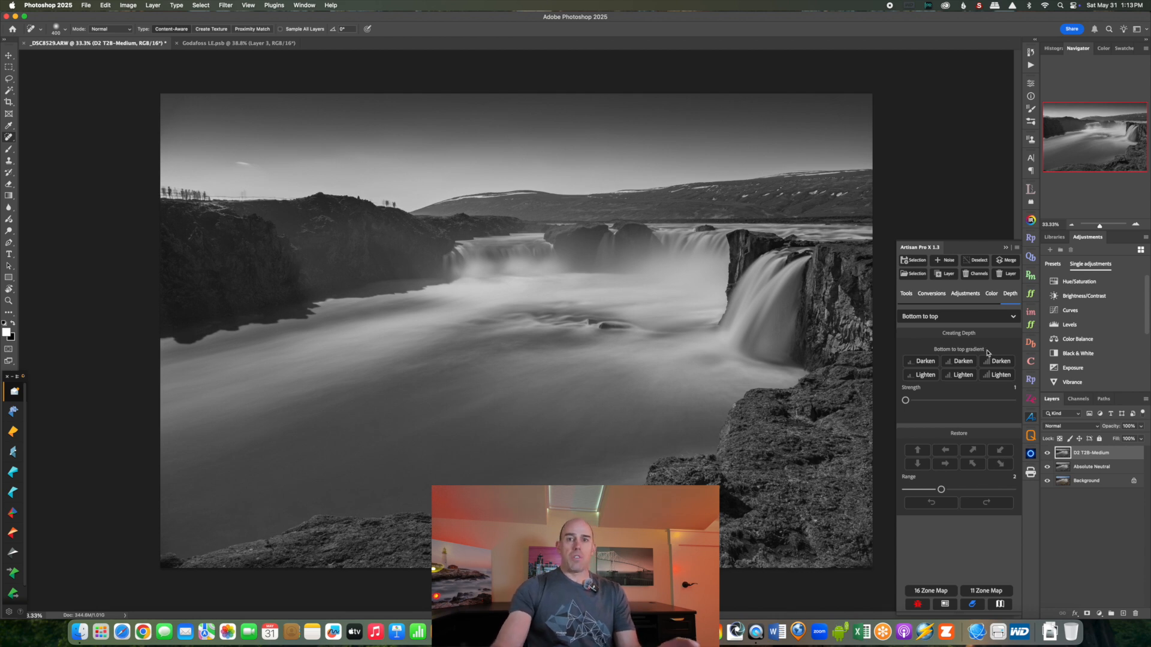
key(super+j)
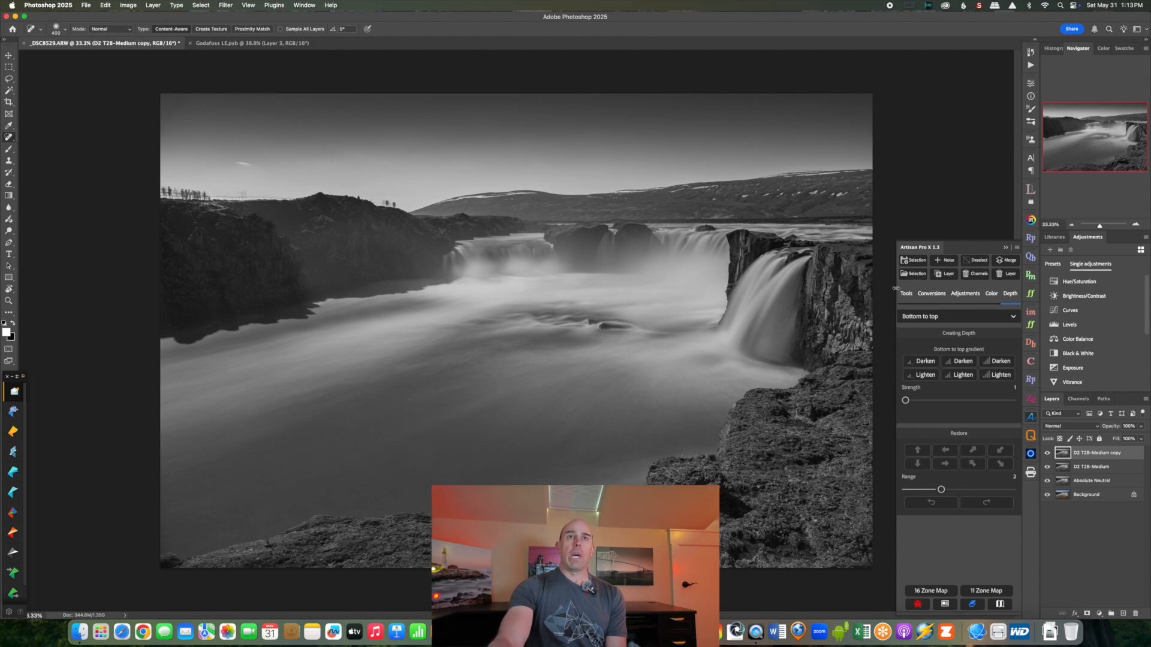
Step: Examine the Darks3 copy and Darks4 copy masks in Godafoss LE.psb, then return to _DSC8529.ARW
click(257, 45)
click(1078, 399)
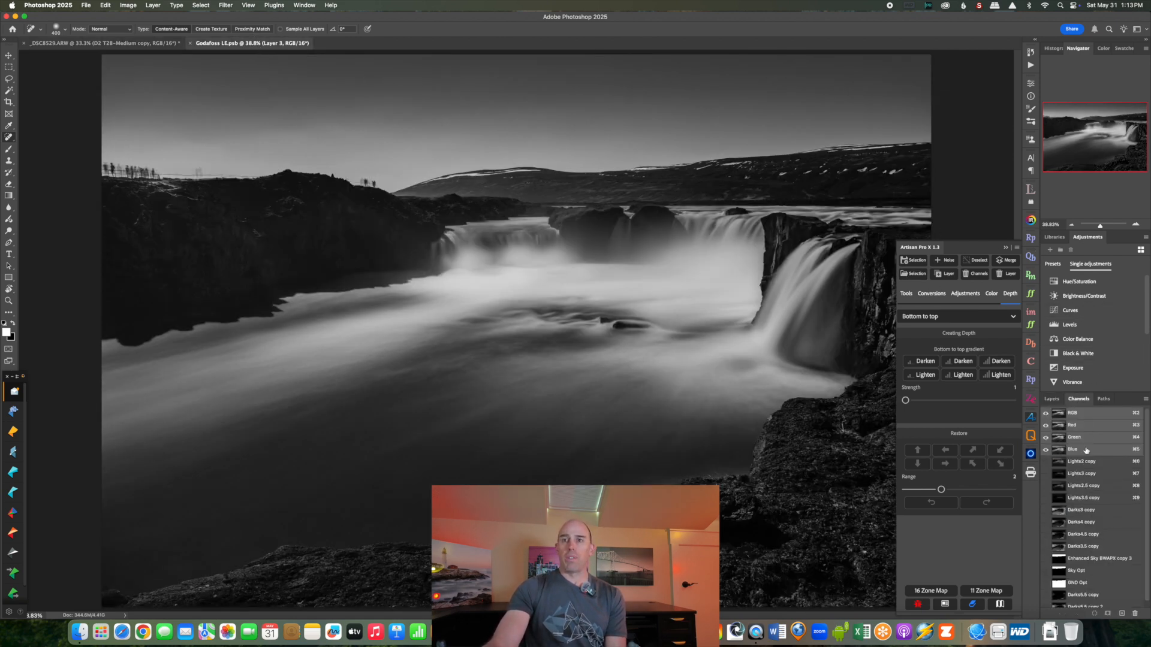
click(1063, 510)
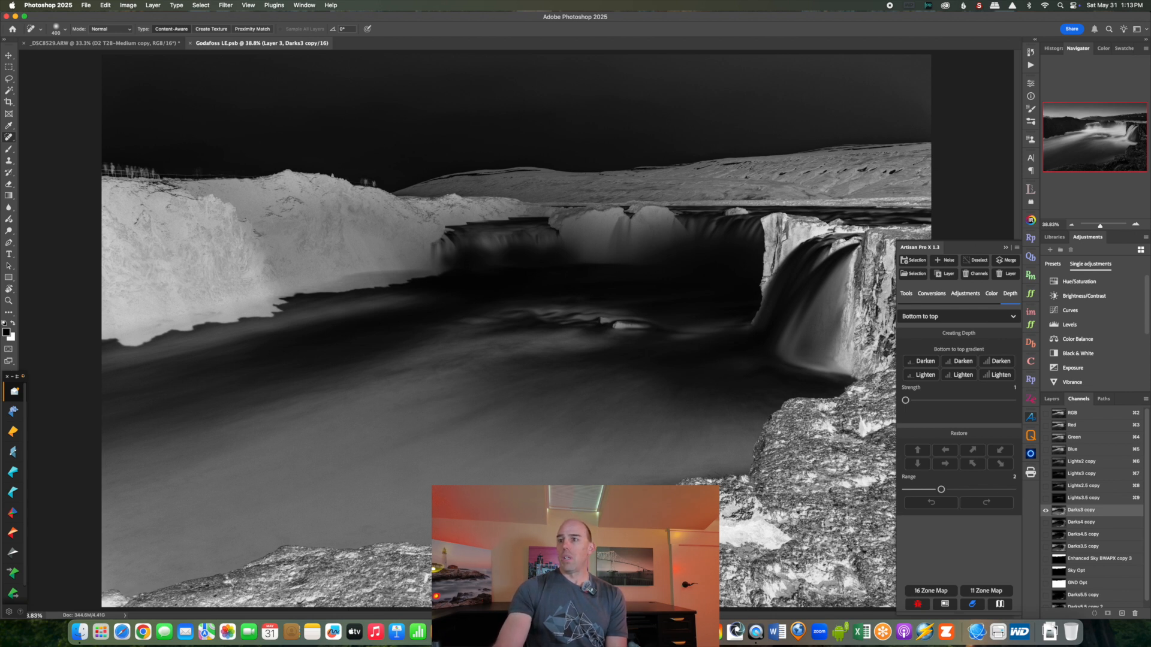
click(1074, 522)
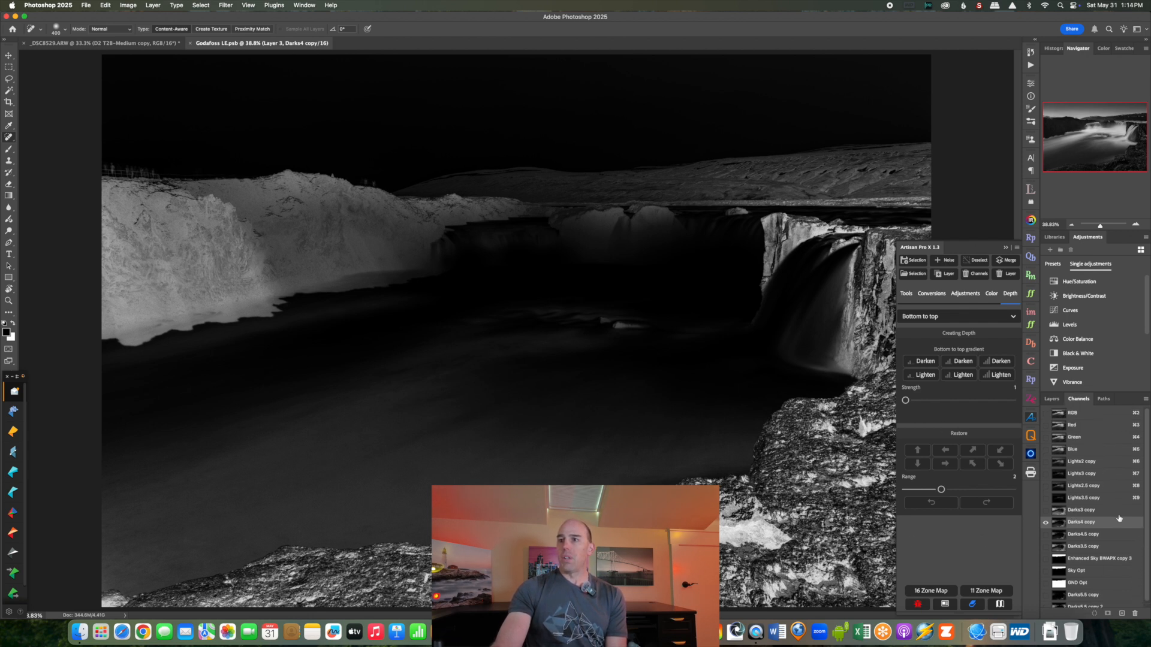
click(1092, 510)
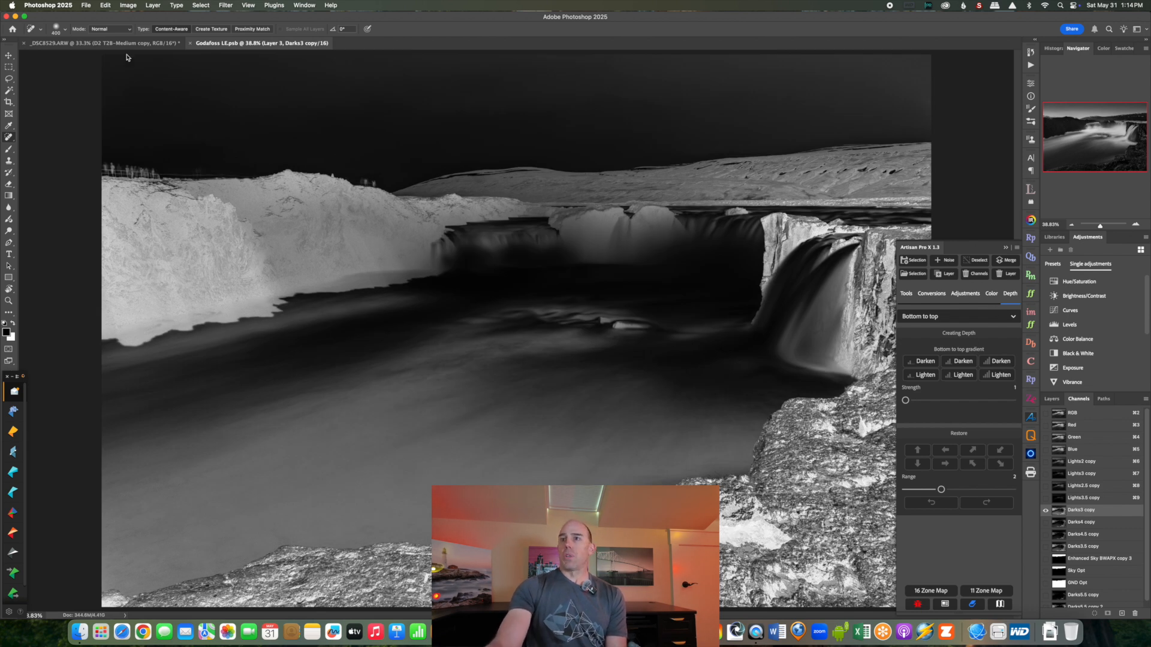
key(ctrl+Tab)
Step: Load the GND Opt channel from Godafoss LE.psb as a new selection of the ground and water
click(913, 273)
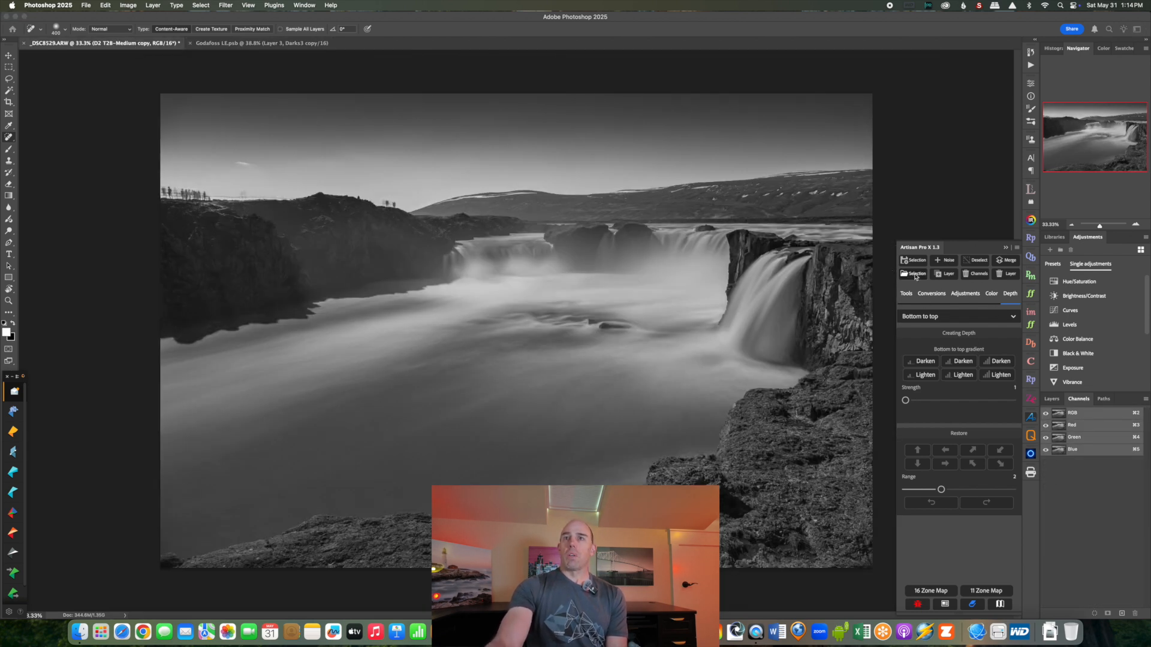
click(640, 272)
click(710, 104)
click(697, 115)
click(703, 119)
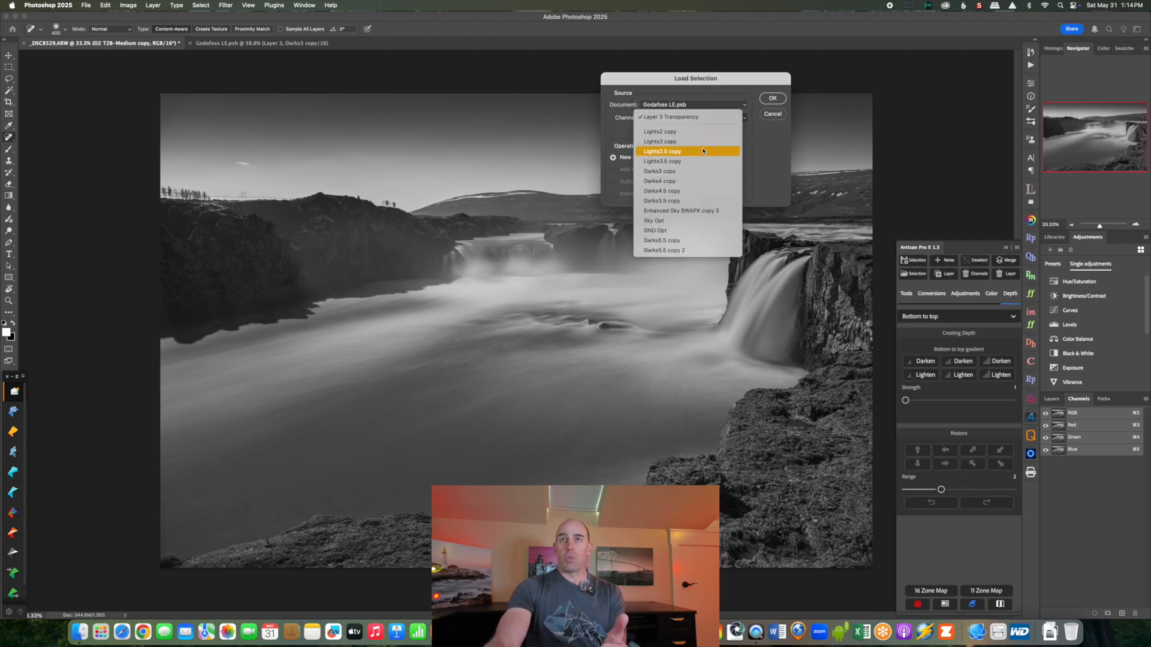
click(701, 231)
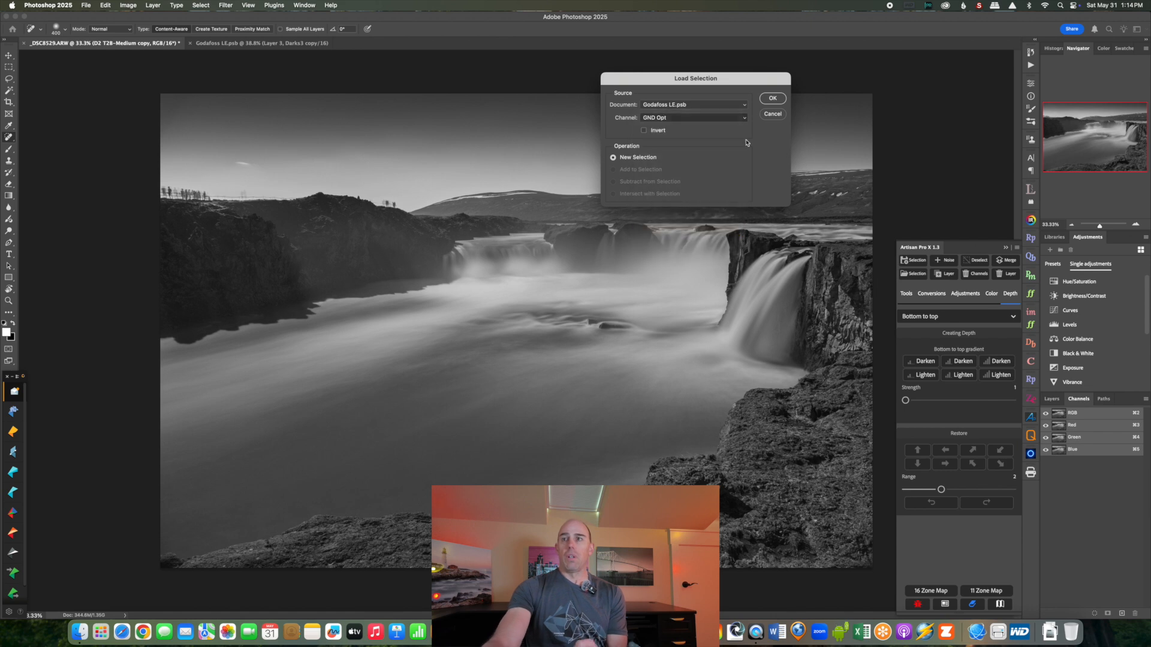
click(771, 99)
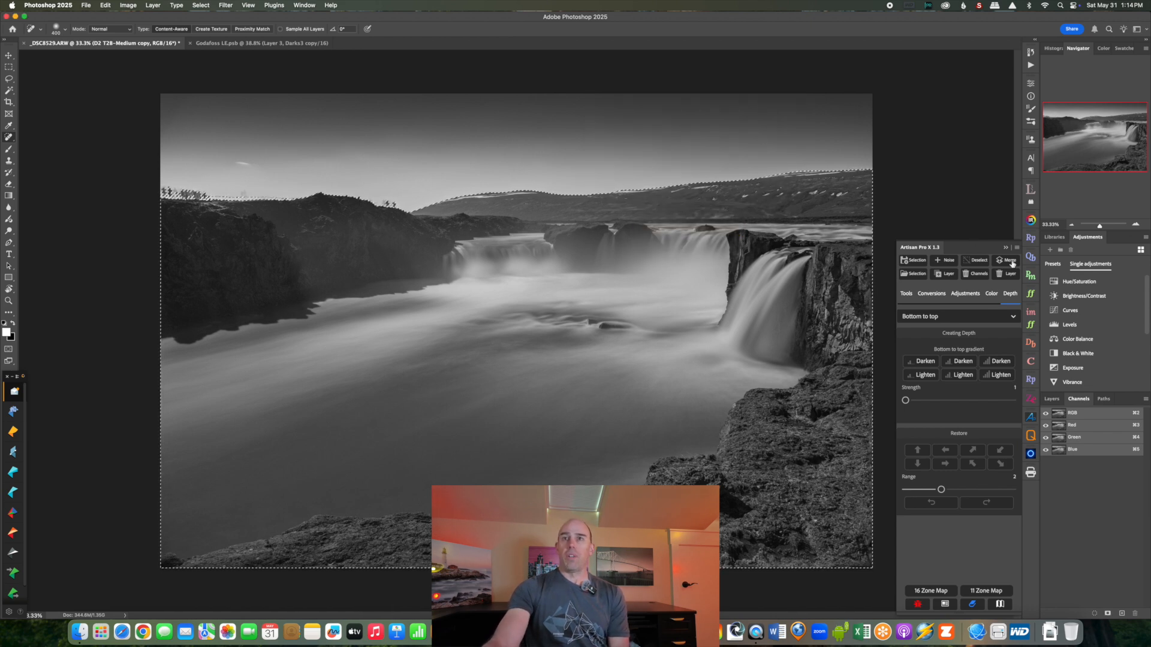
Step: Load the Darks3 copy channel from Godafoss LE.psb as a new selection
click(911, 275)
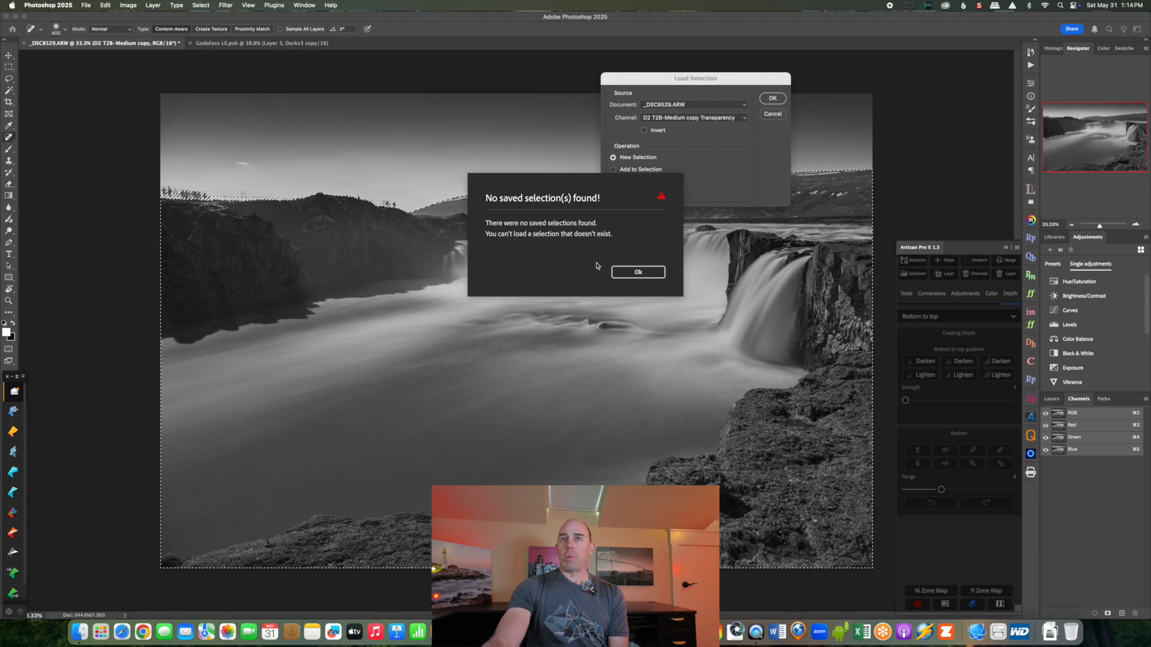
click(637, 272)
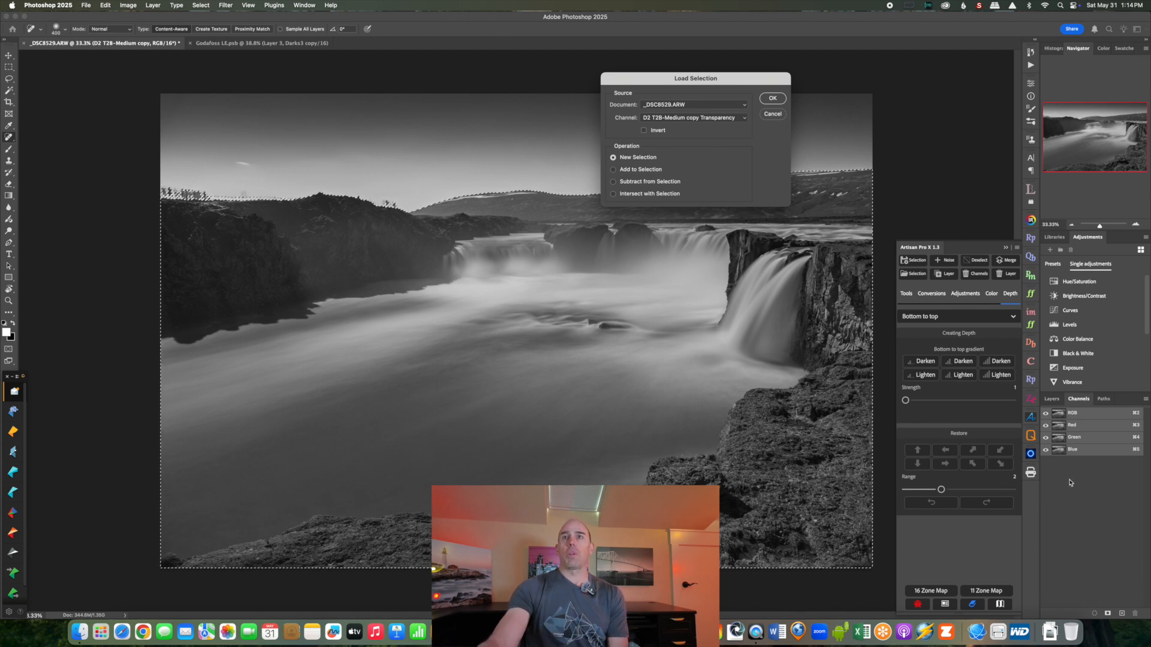
click(742, 108)
click(723, 119)
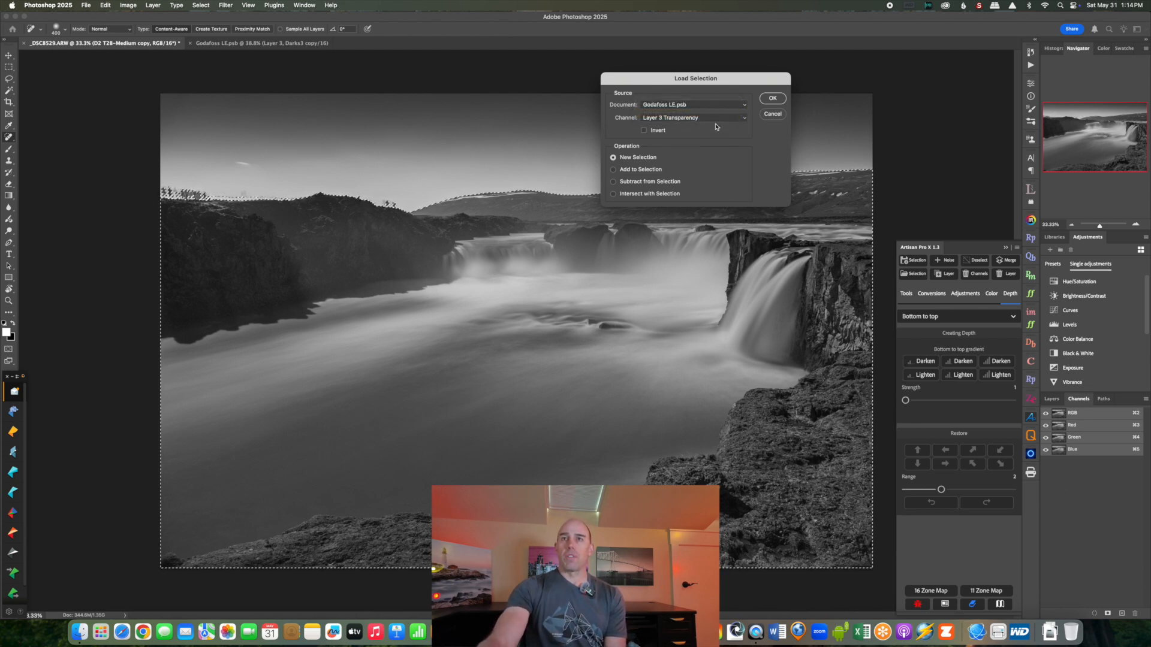
click(723, 119)
click(680, 171)
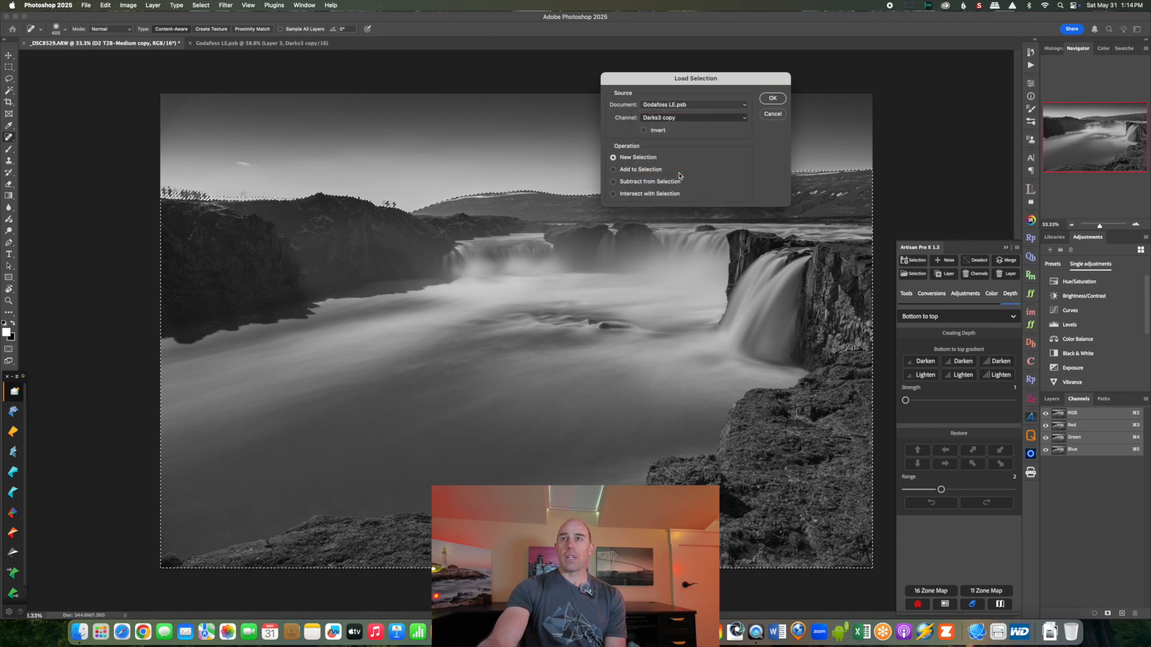
click(772, 99)
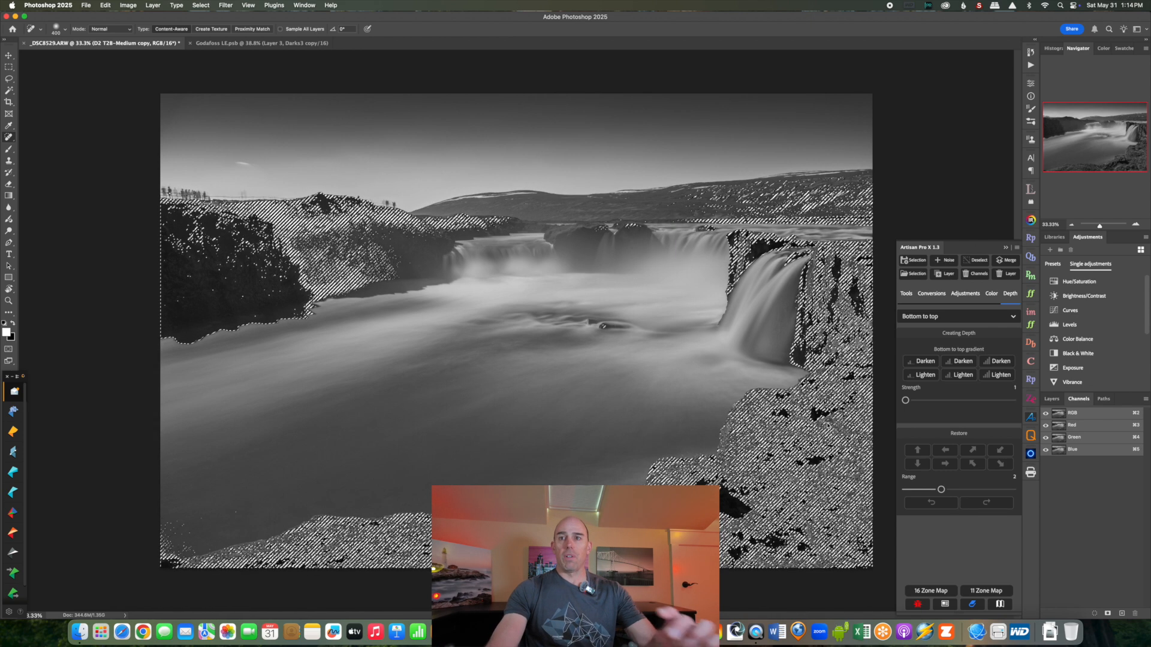
Step: Darken the dark tones of the ground on the D2 T2B-Medium copy layer with Artisan Pro X's Pro Adjustments
key(super+d)
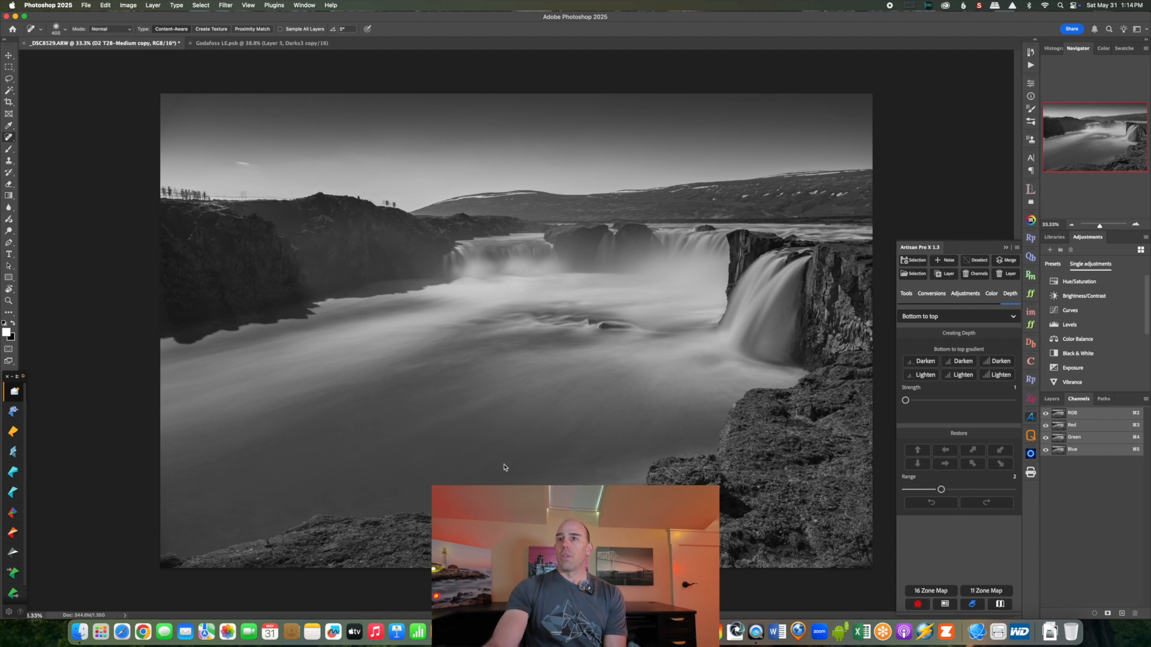
click(907, 293)
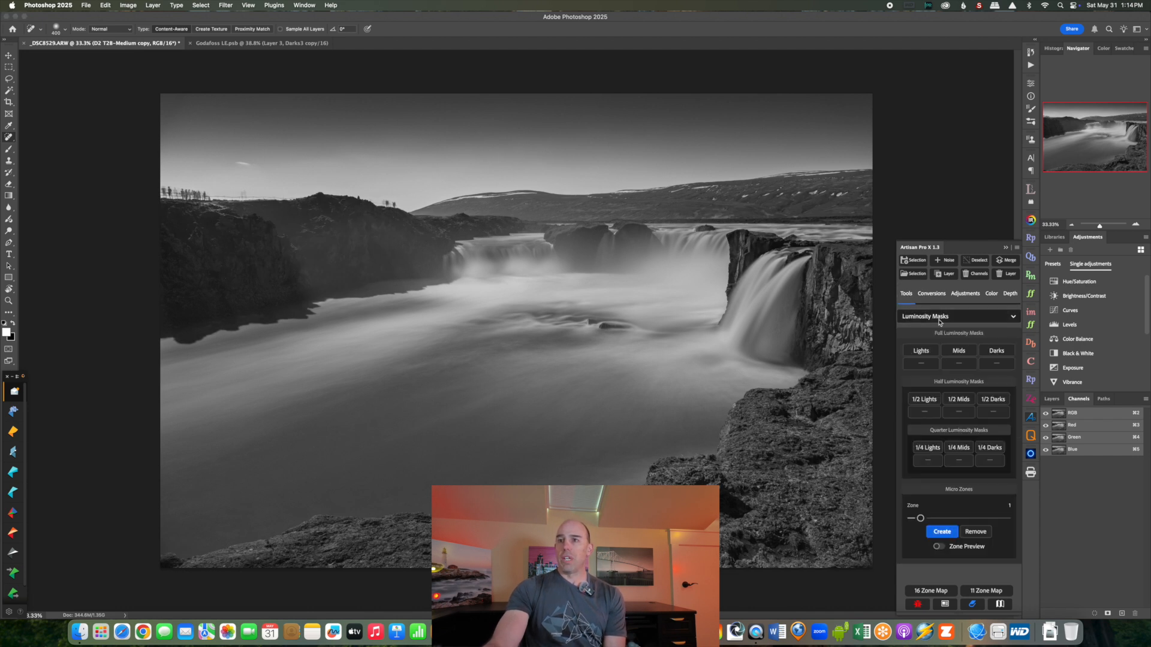
click(935, 316)
click(928, 349)
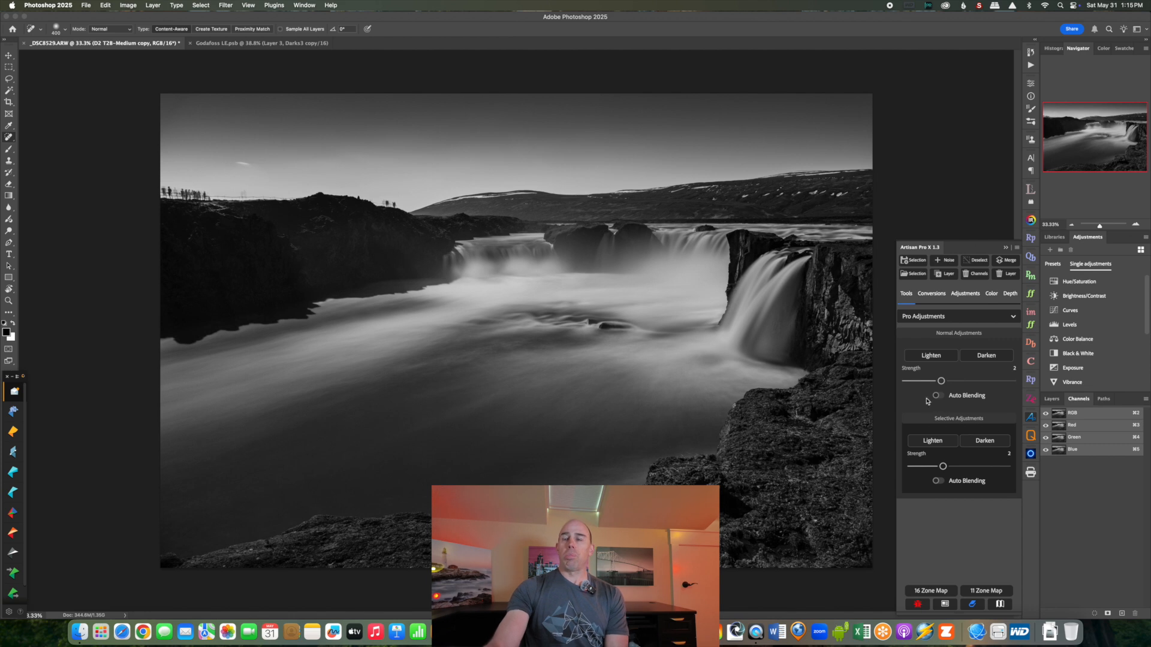
Step: Add a layer mask to D2 T2B-Medium copy and brush black over the left cliffs to bring back shadow detail
click(1051, 398)
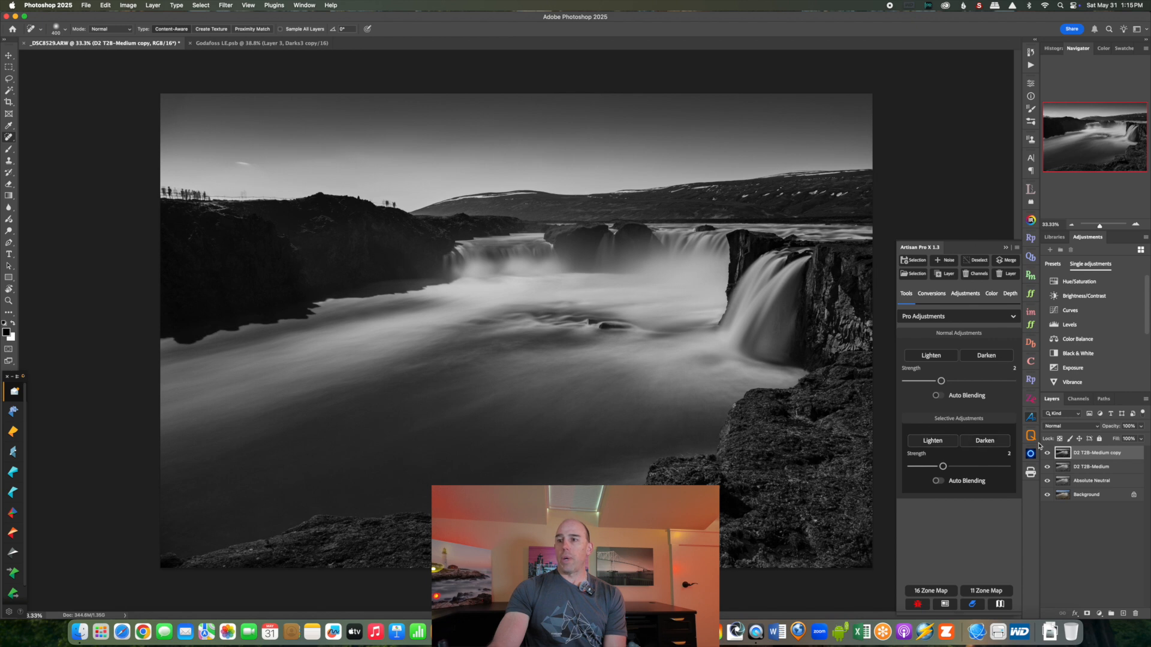
click(1087, 614)
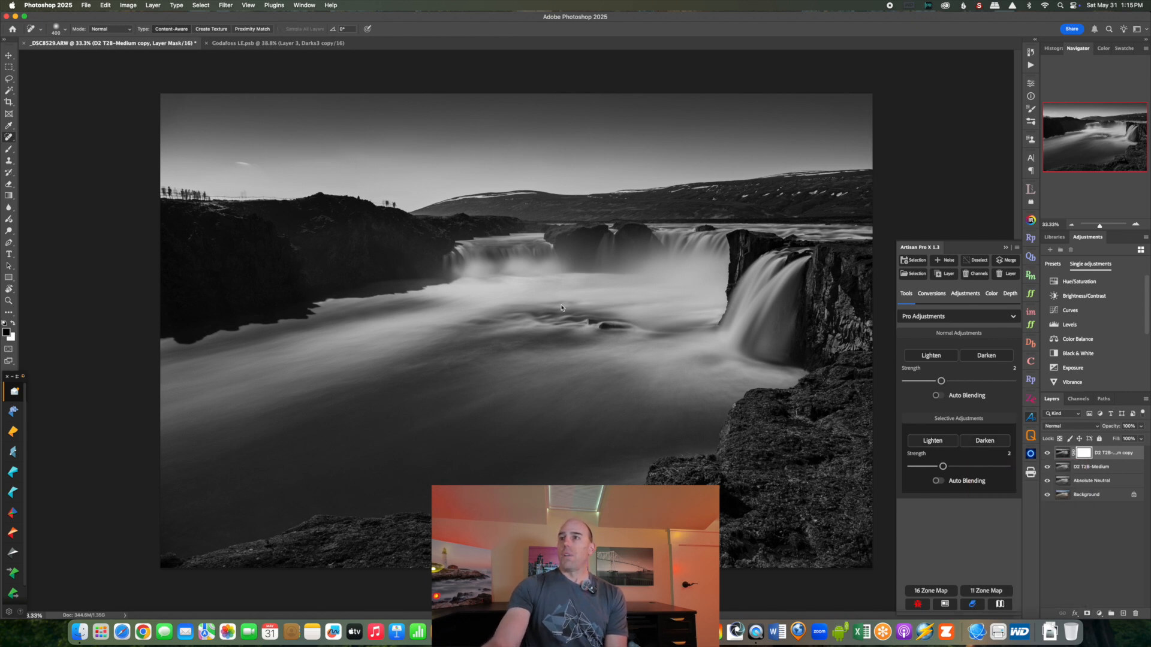
drag(1101, 226, 1104, 225)
drag(1089, 141, 1033, 132)
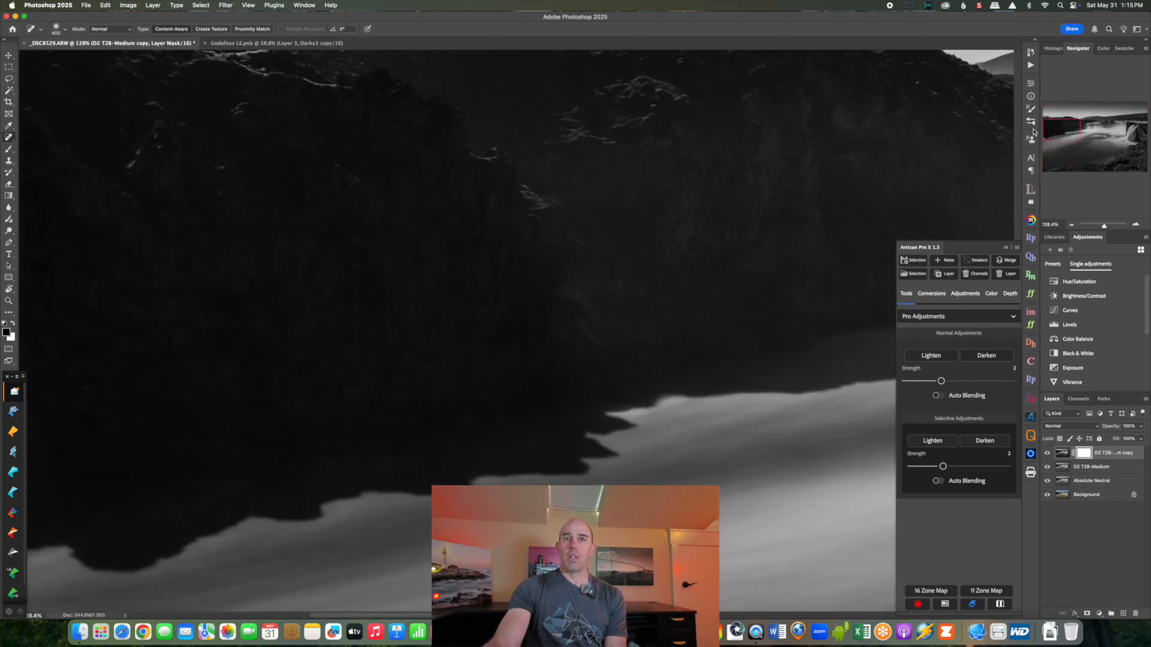
drag(1104, 227, 1103, 225)
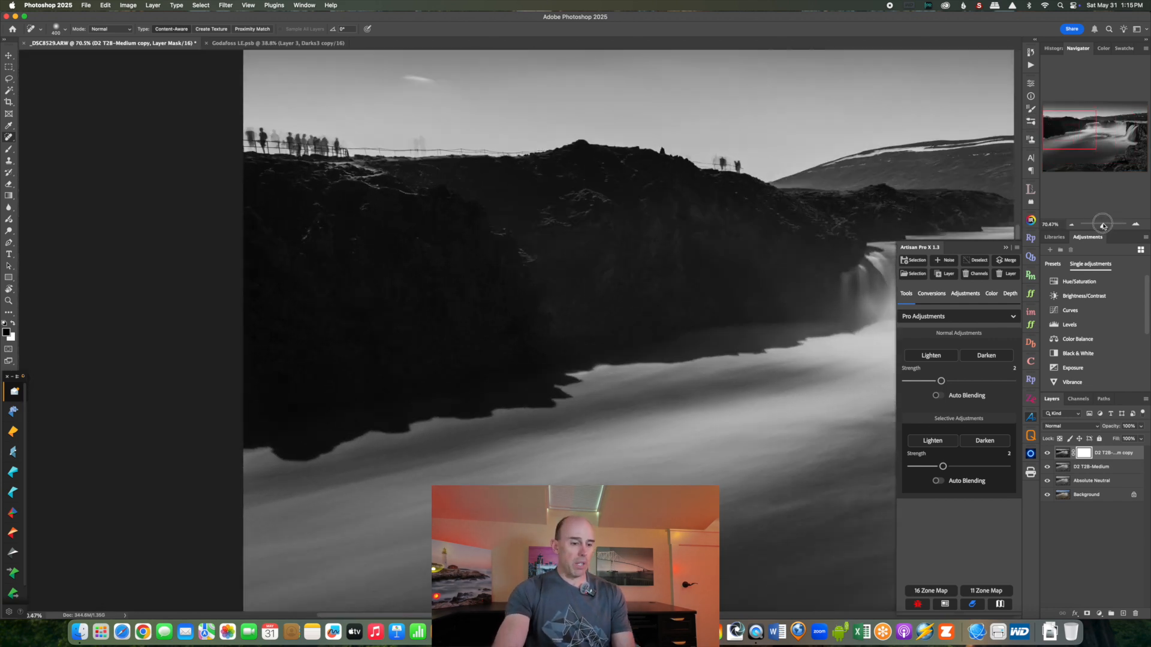
key(b)
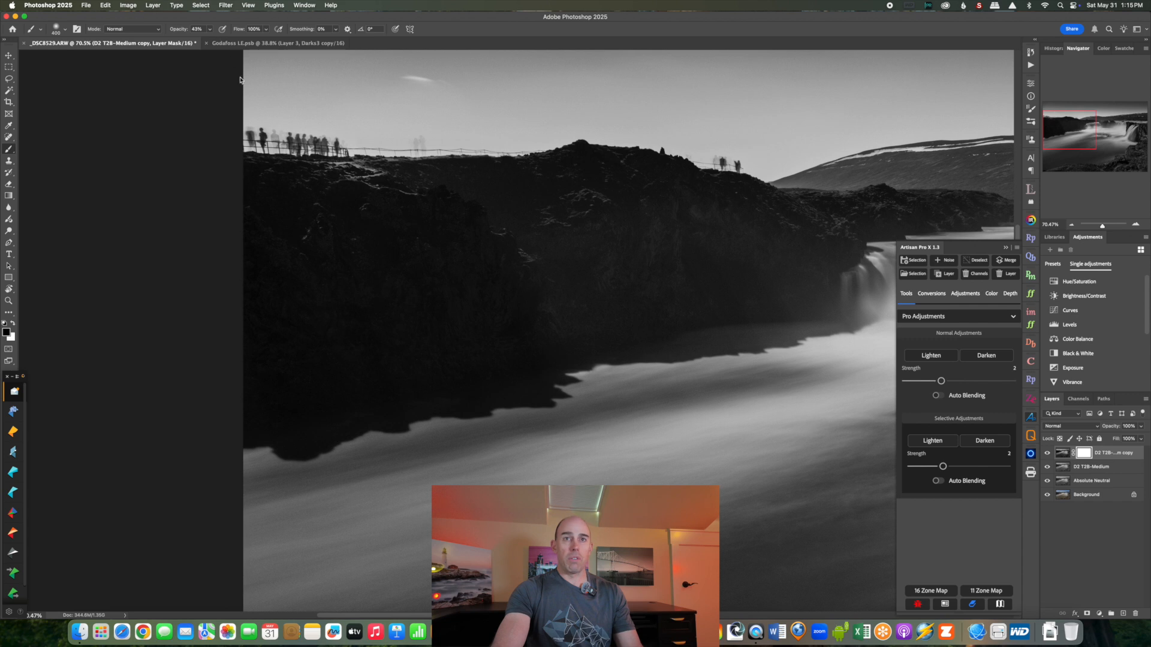
mouse_move(280, 285)
mouse_down()
mouse_move(288, 367)
mouse_move(280, 199)
mouse_move(275, 218)
mouse_up()
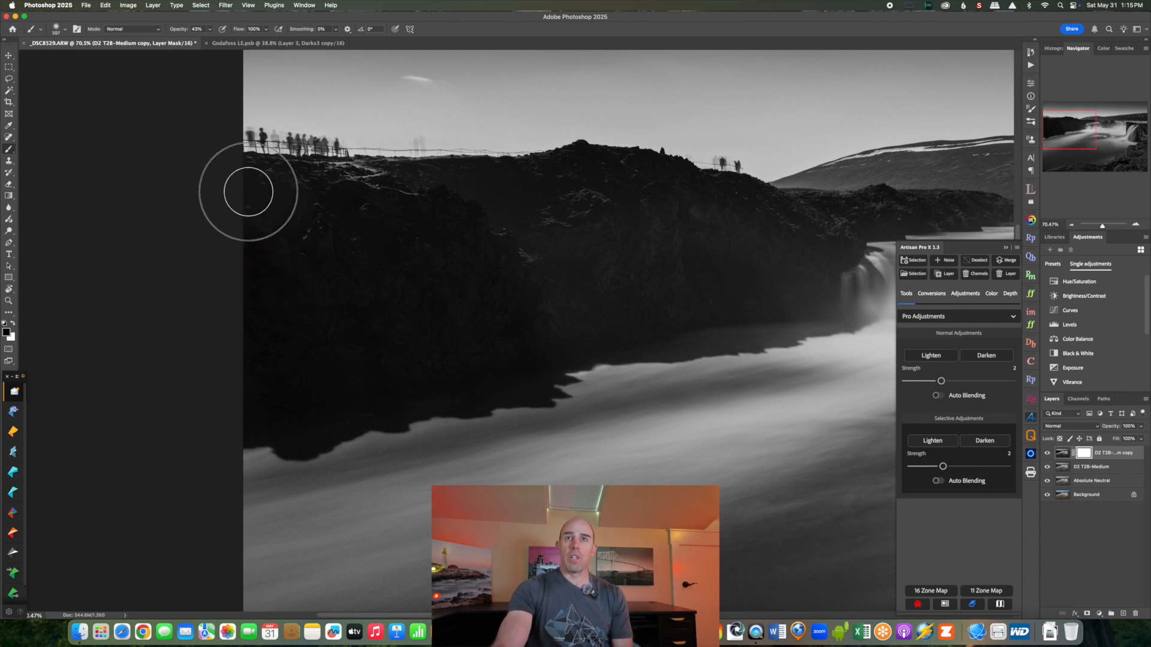
mouse_move(441, 238)
mouse_down()
mouse_move(487, 291)
mouse_move(526, 379)
mouse_move(428, 381)
mouse_move(300, 420)
mouse_move(258, 416)
mouse_move(444, 341)
mouse_up()
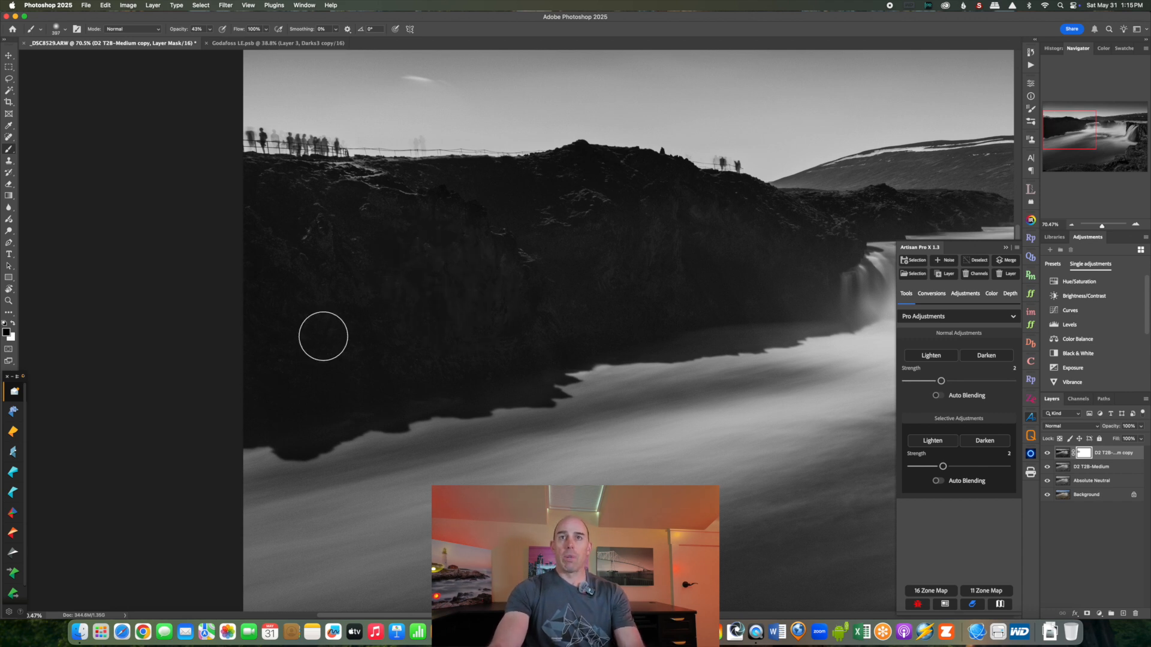
key(bracketleft)
key(bracketleft)
key(bracketleft)
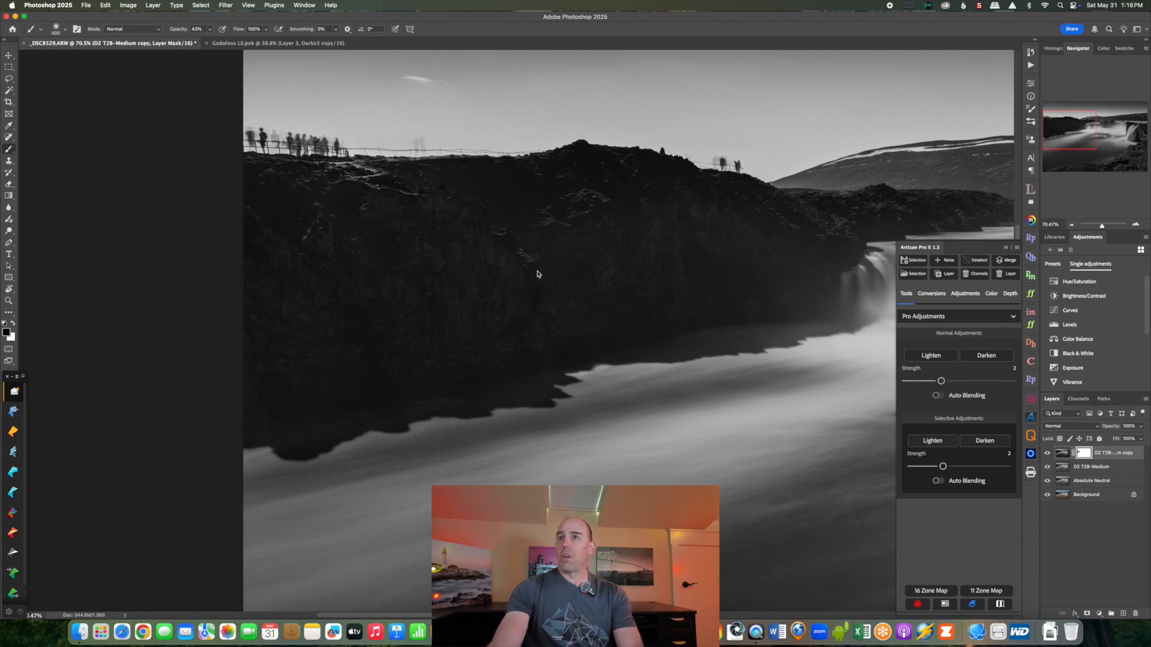
Step: Brush black on the layer mask over the rock column beside the right-hand waterfall with a smaller brush
drag(1076, 129, 1129, 139)
drag(1102, 226, 1105, 225)
drag(1116, 133, 1129, 135)
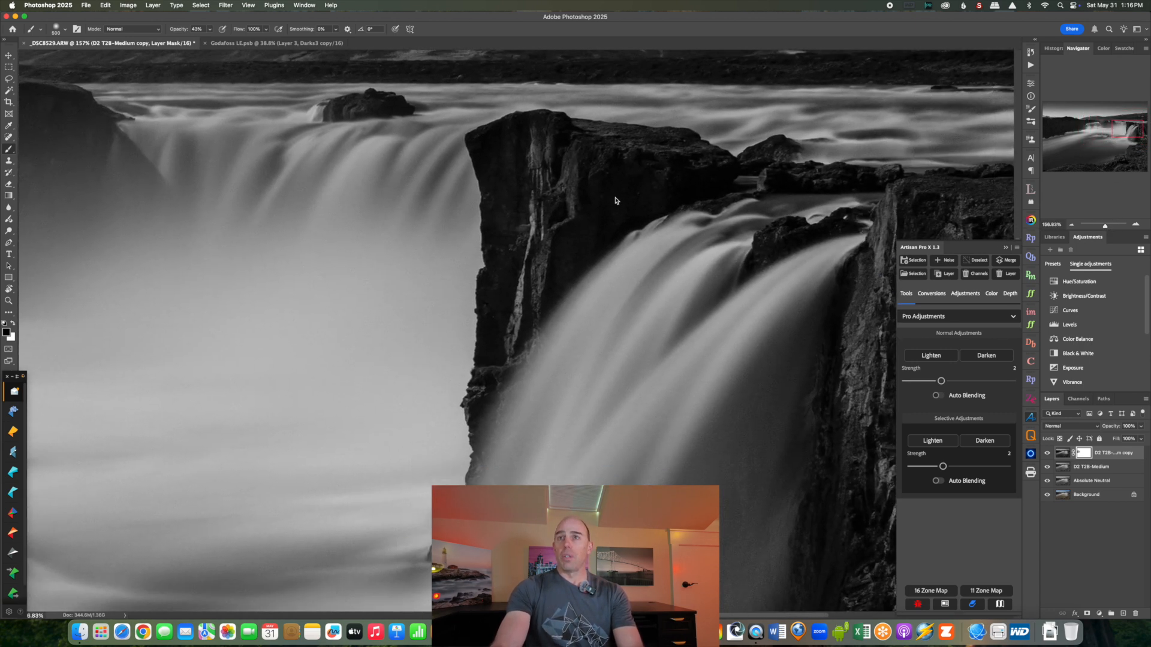
key([)
key([)
key([)
key([)
key([)
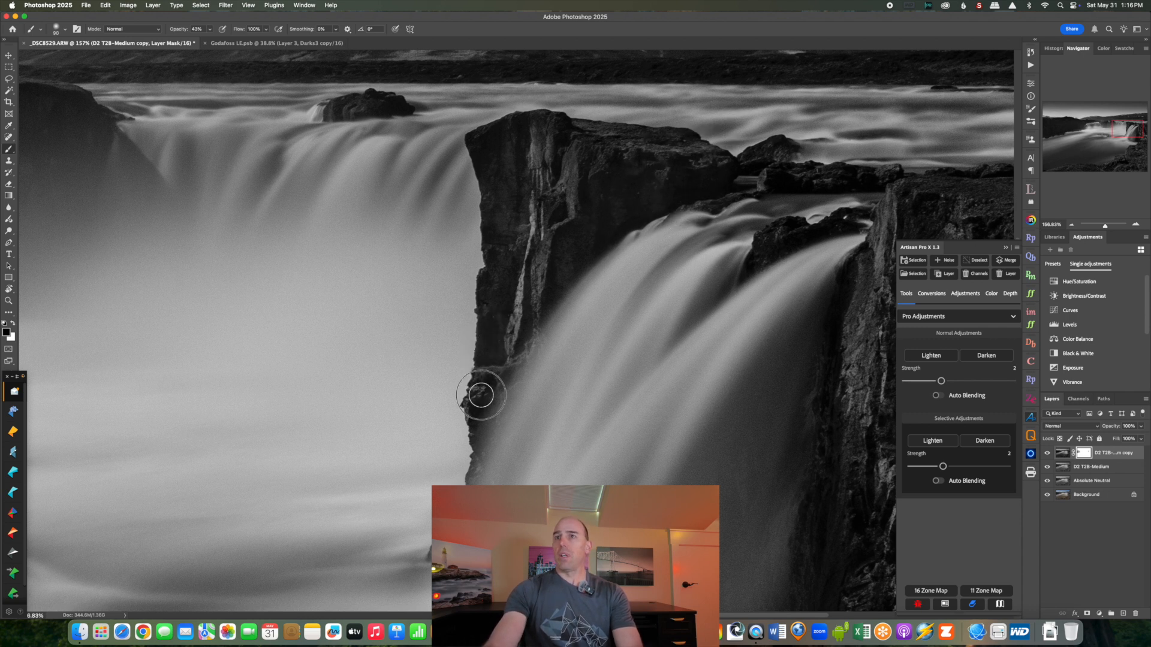
Step: Brush black on the mask over the small rocks atop the right-hand waterfall and the cliff face beside it
key([)
drag(767, 178, 827, 186)
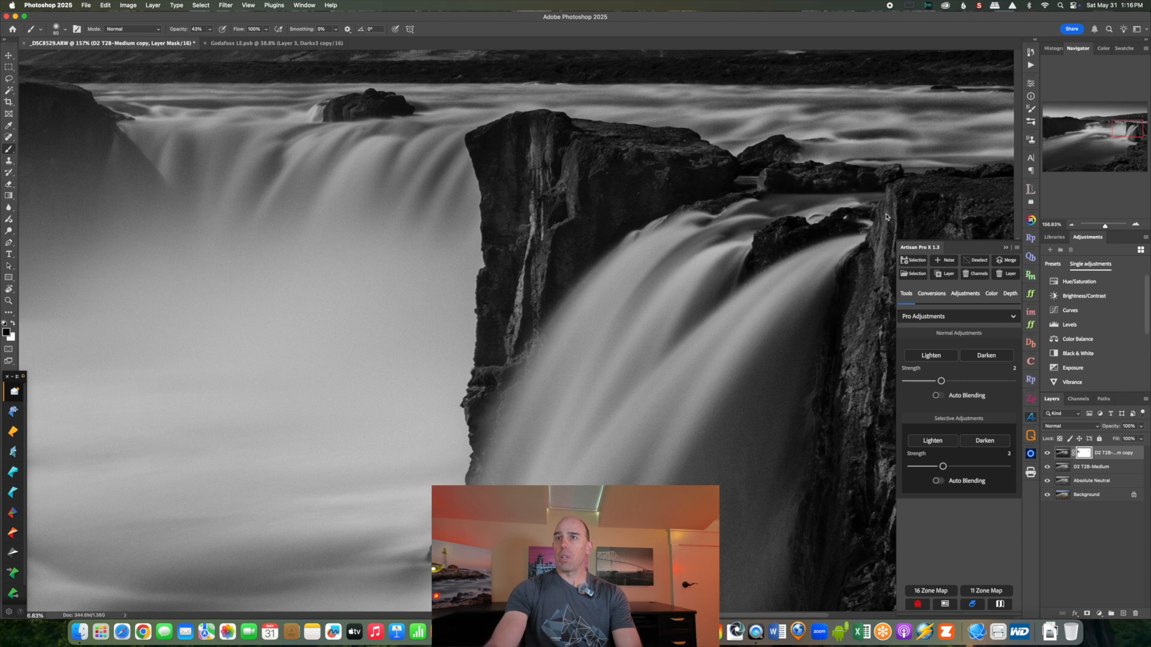
key([)
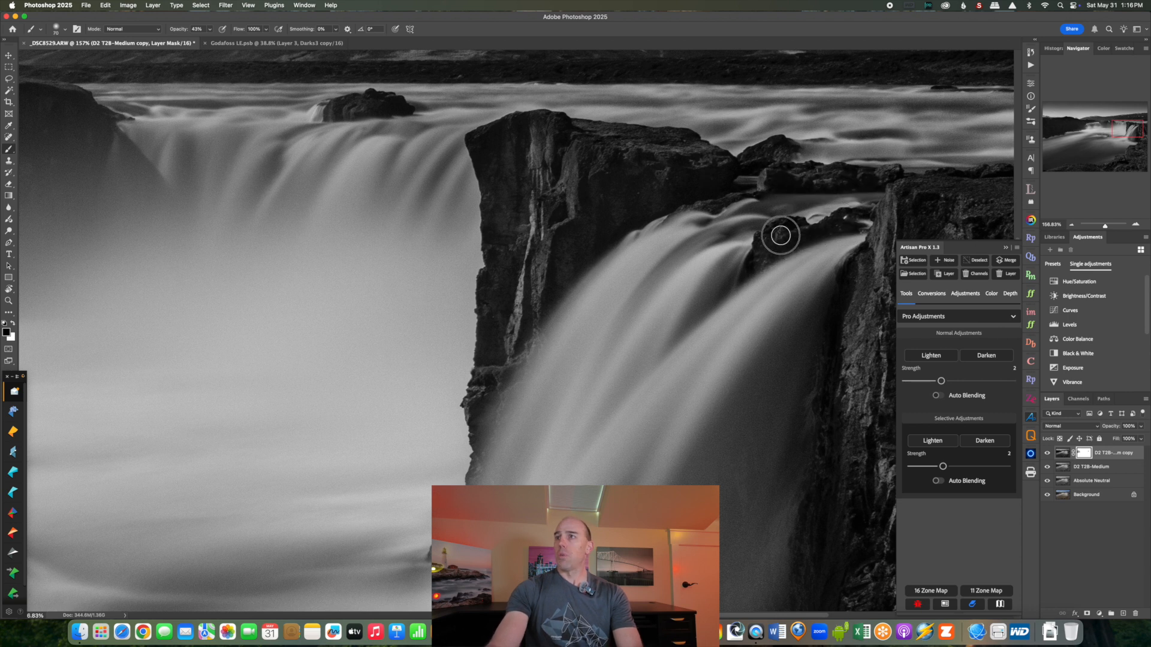
mouse_move(1128, 131)
mouse_down()
mouse_move(1113, 127)
mouse_move(1139, 131)
mouse_up()
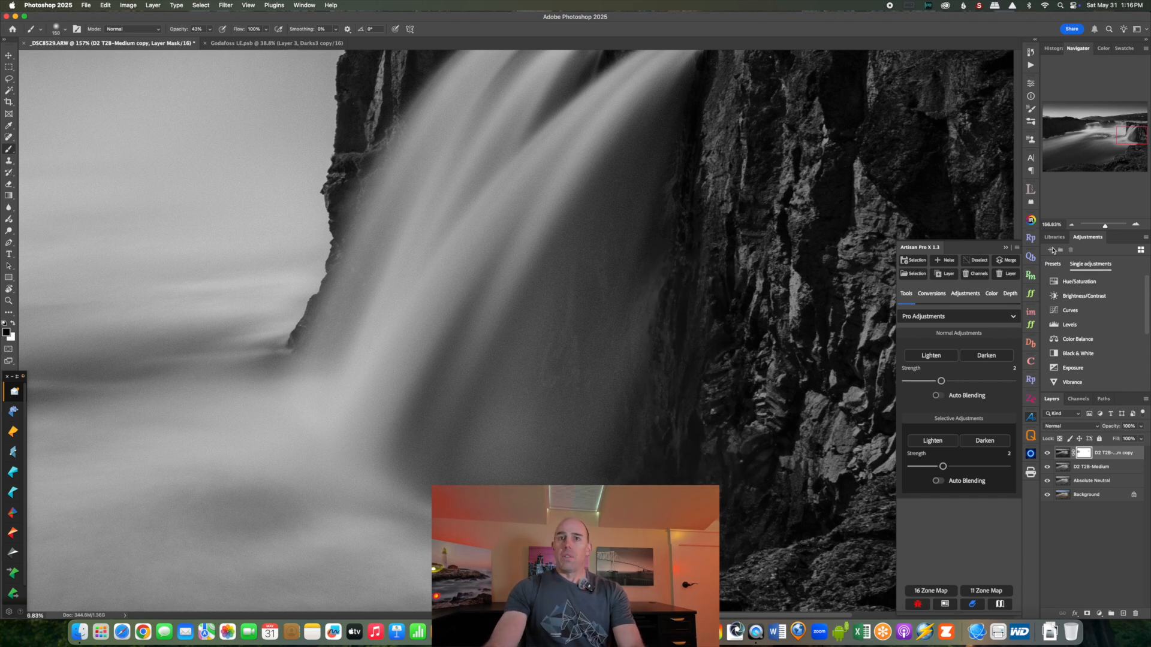
Step: Compare the whole image with and without the masked layer, and stamp all visible layers into a new layer
drag(1106, 228, 1101, 228)
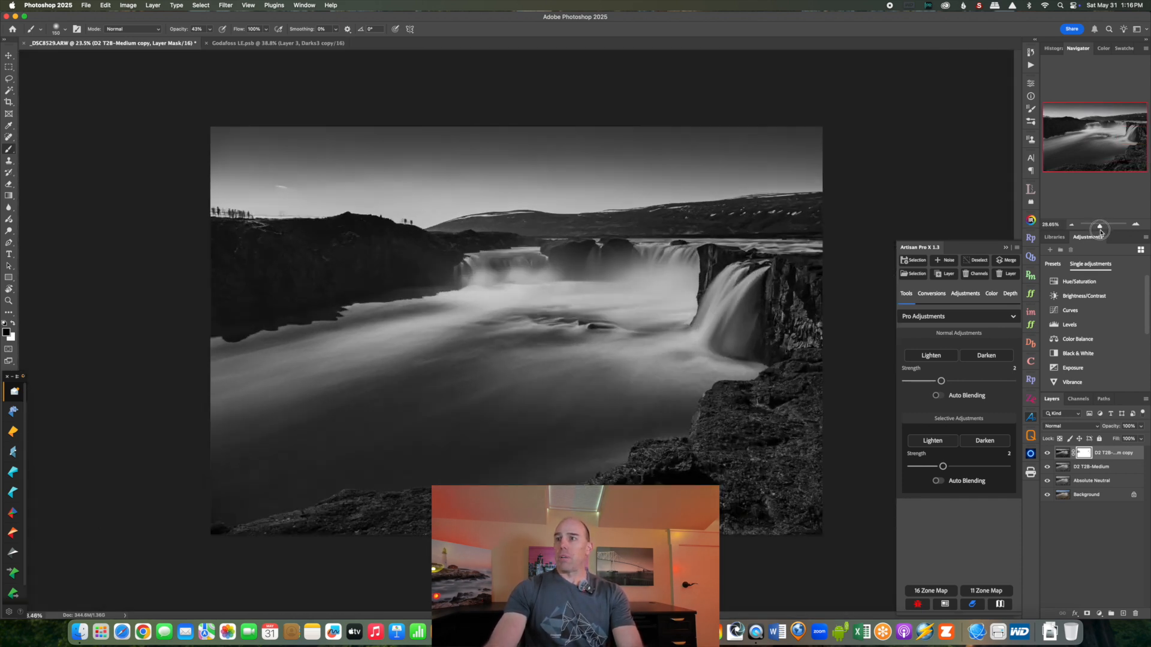
click(1048, 454)
click(1047, 454)
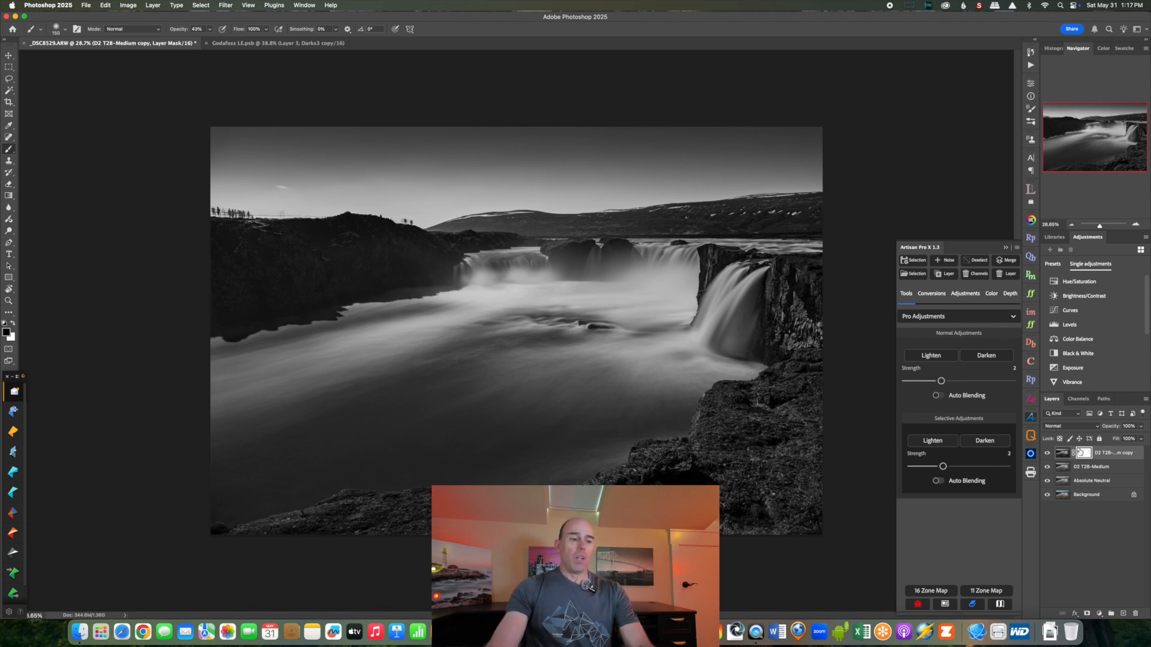
click(1059, 455)
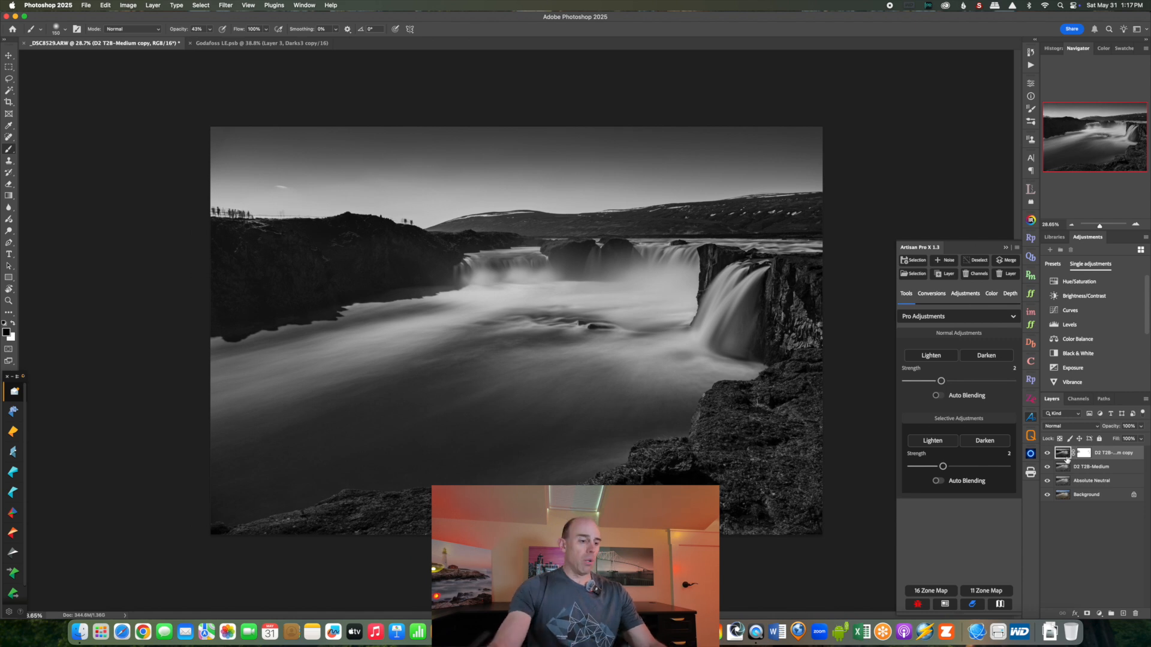
key(super+alt+shift+e)
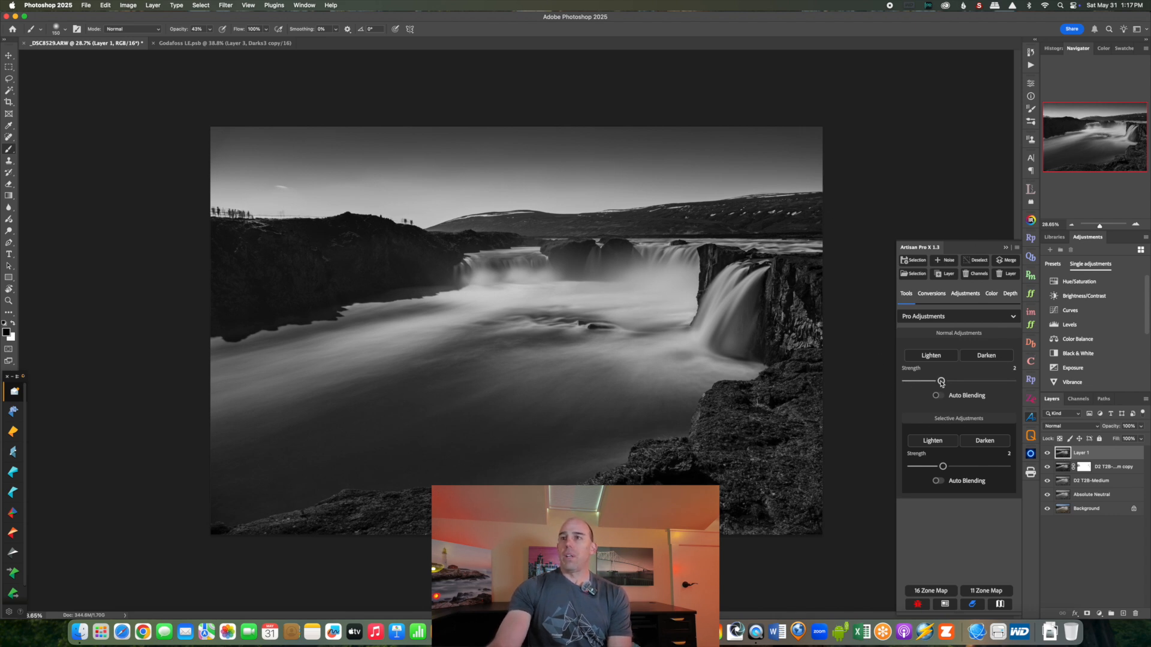
Step: Load the GND Opt channel from Godafoss LE.psb as a new selection on the merged layer
click(913, 260)
click(647, 271)
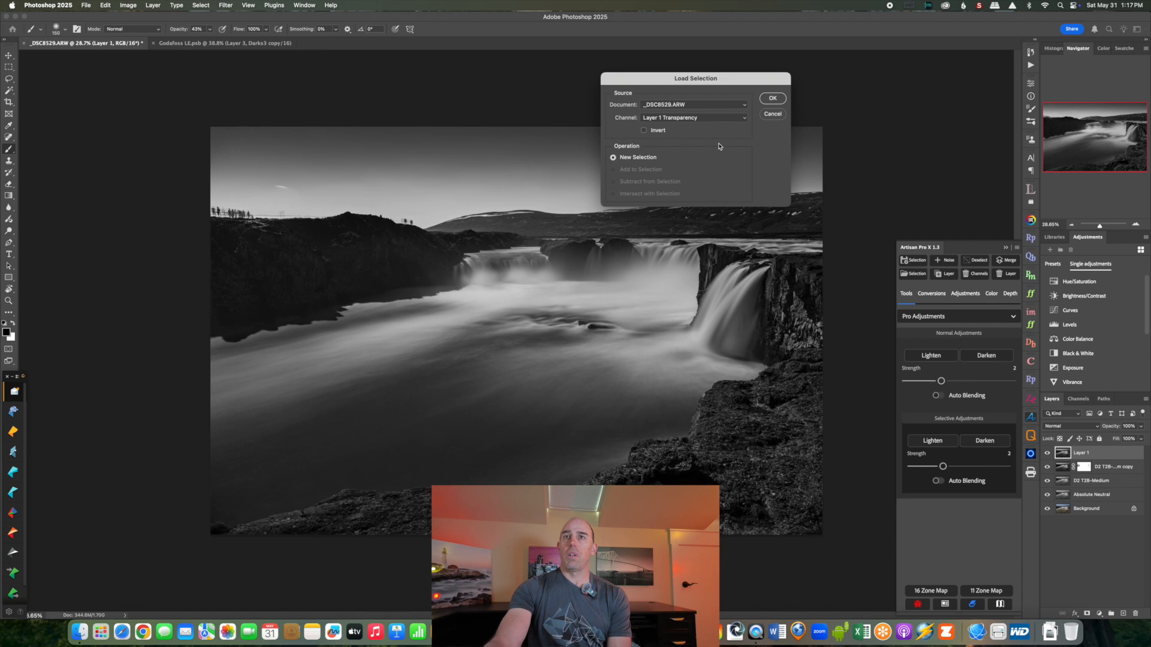
click(721, 110)
click(716, 115)
click(707, 118)
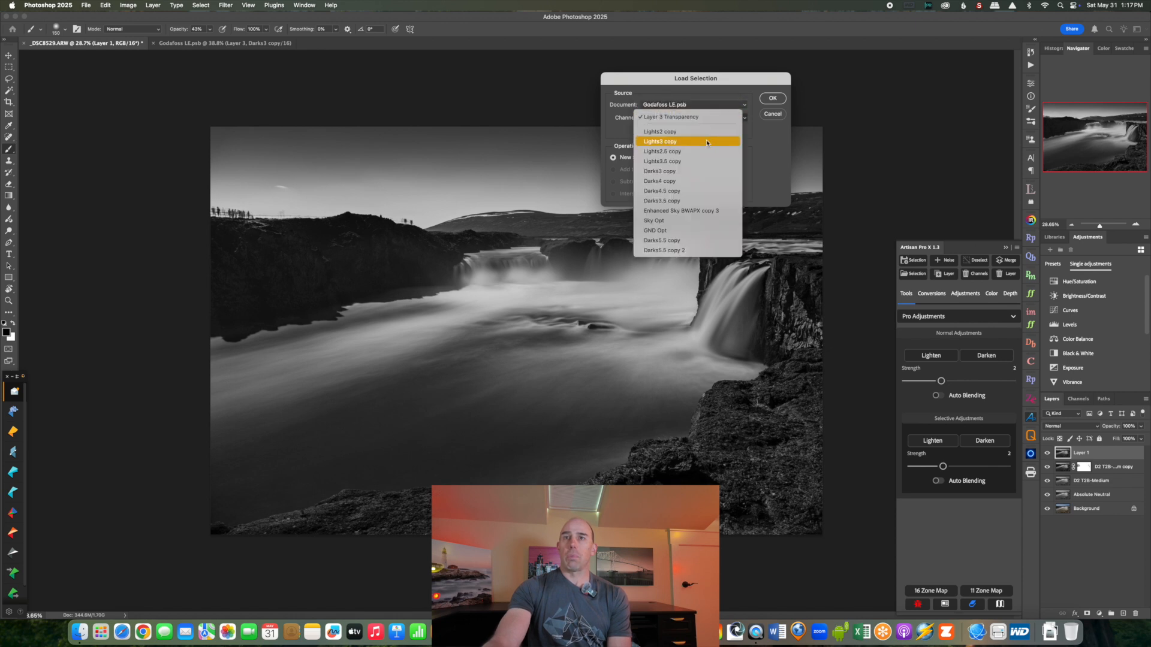
click(672, 233)
click(773, 100)
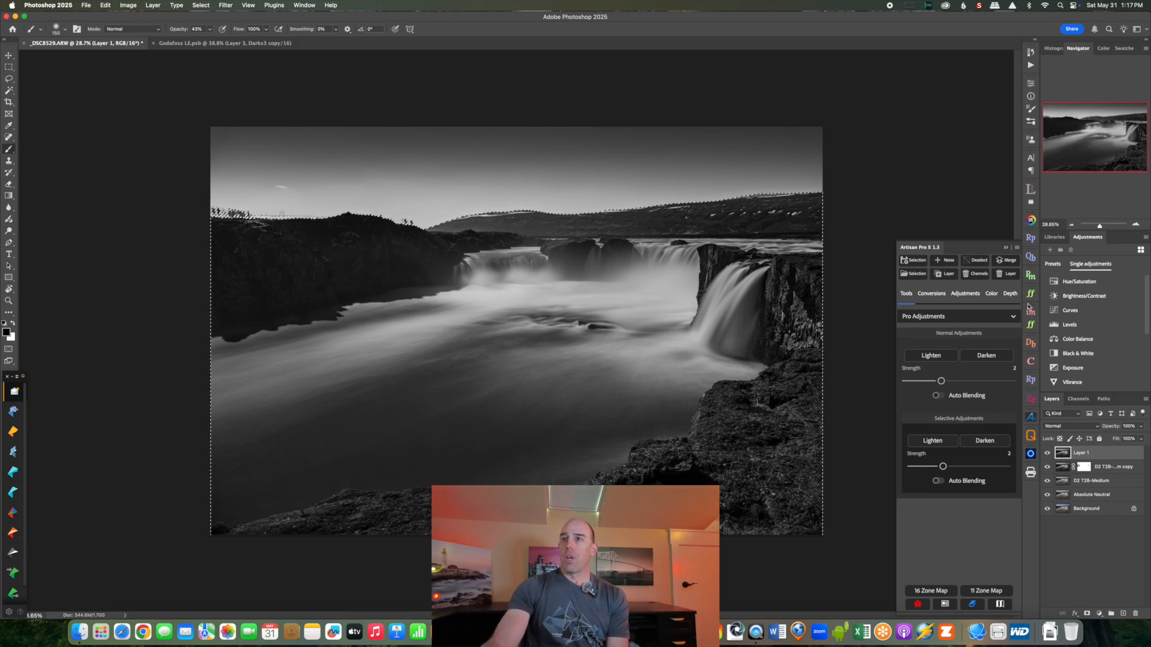
Step: Darken the selected ground with the small diagonal gradient from bottom right, once at strength 1 and twice at strength 2
click(1011, 294)
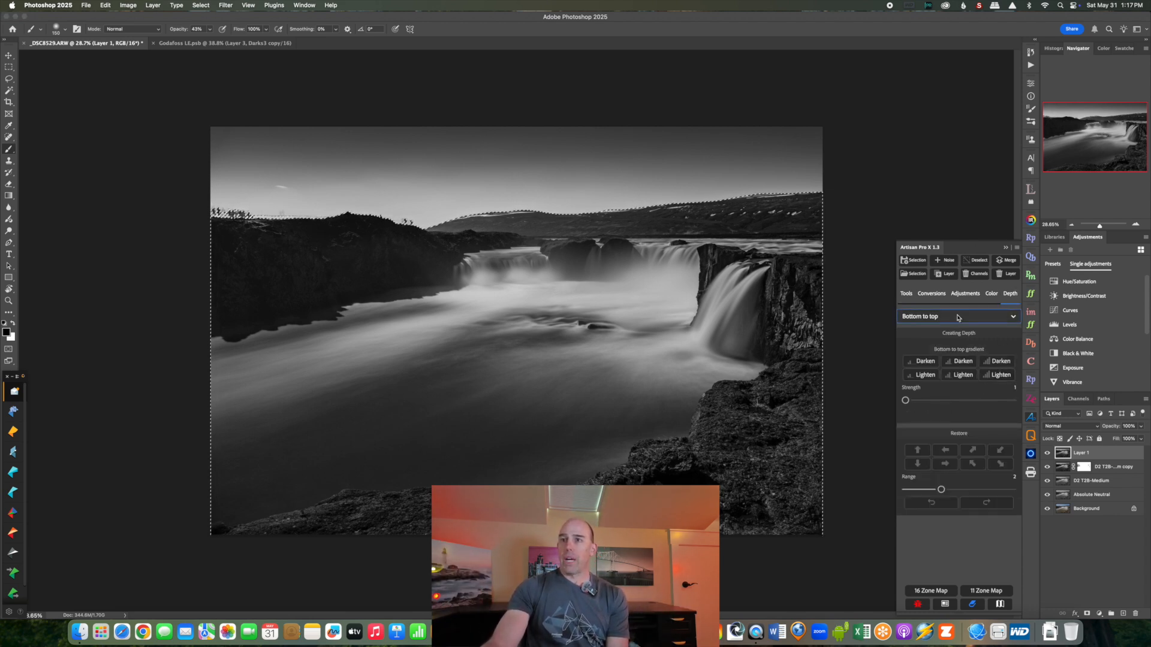
click(1012, 316)
scroll(989, 374, down, 4)
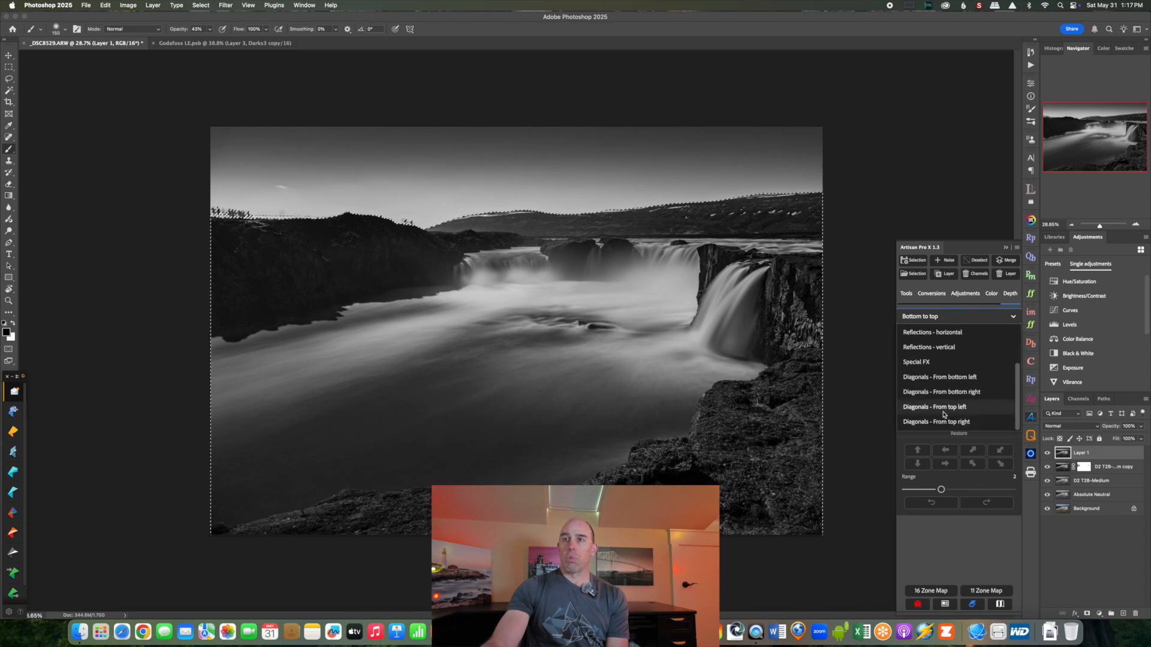
click(958, 392)
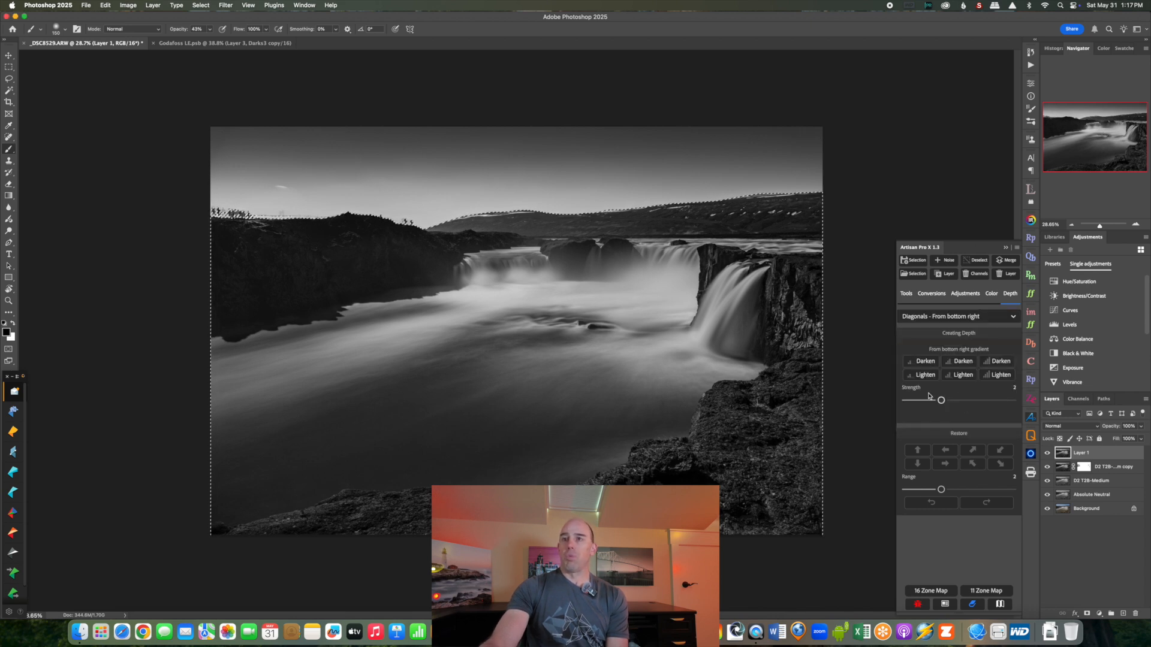
drag(933, 403, 901, 398)
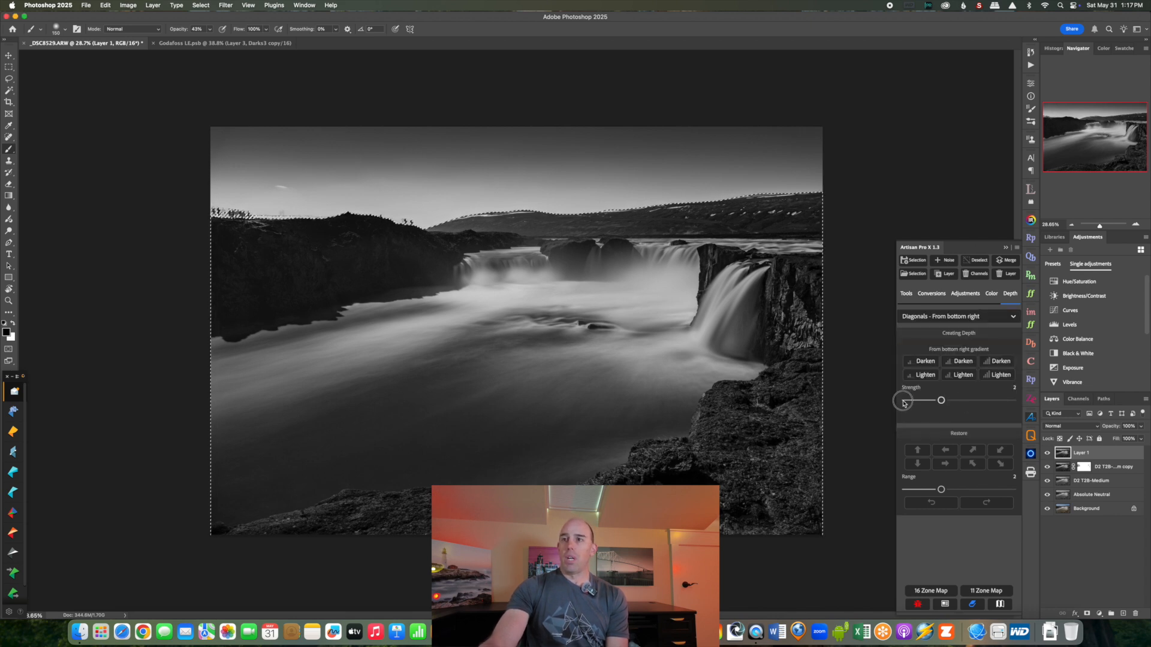
click(924, 363)
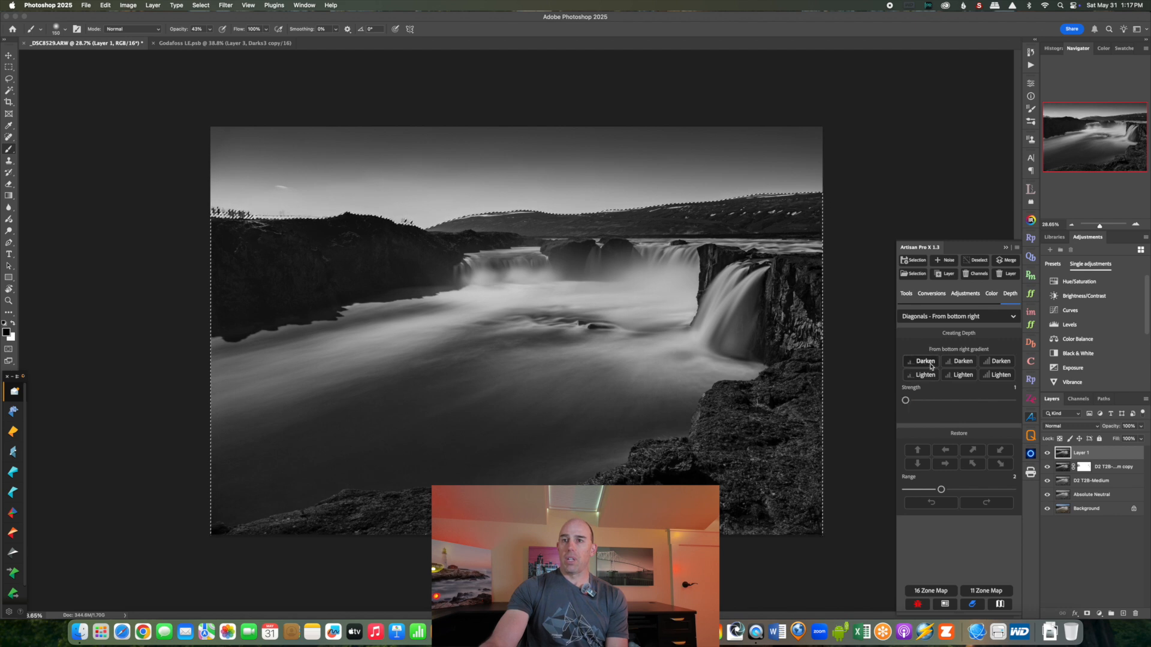
click(941, 400)
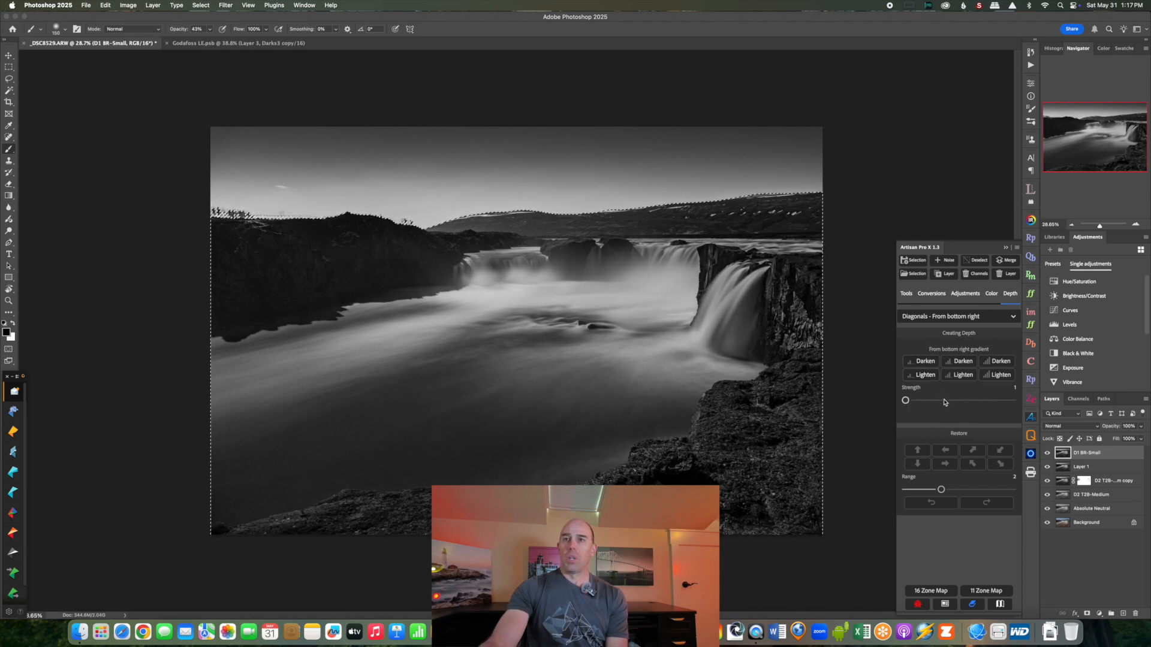
click(926, 361)
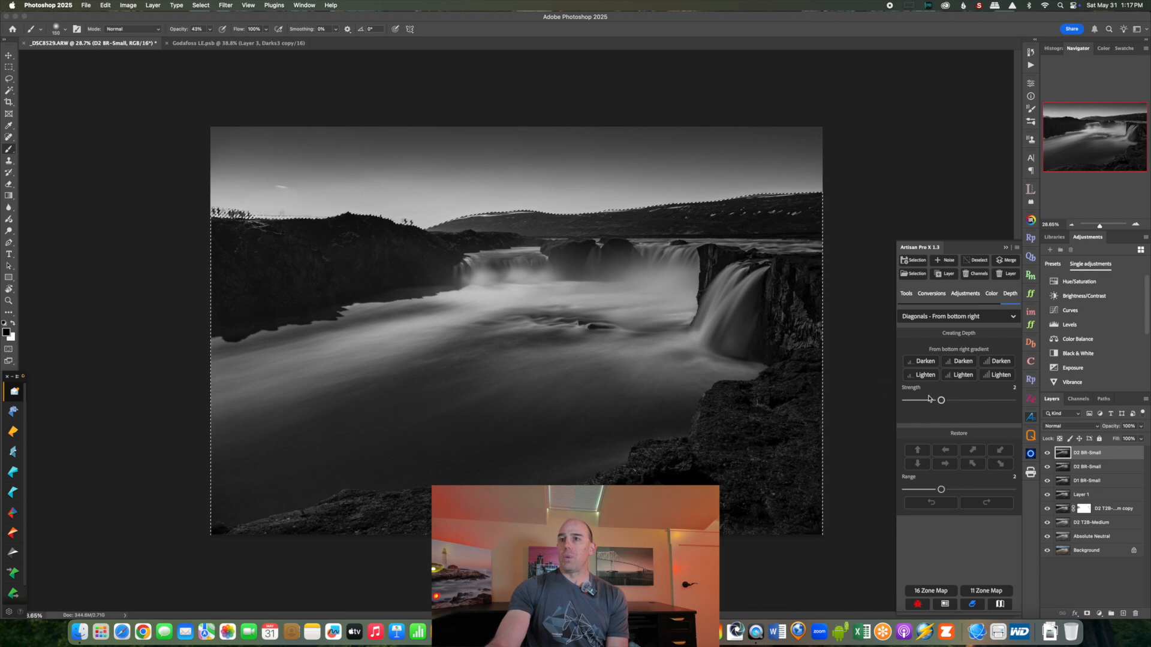
Step: Darken the selected ground with the small bottom-to-top gradient at strength 1, and merge the gradient layers down into D1 BR-Small
click(935, 320)
scroll(1014, 331, up, 3)
click(935, 336)
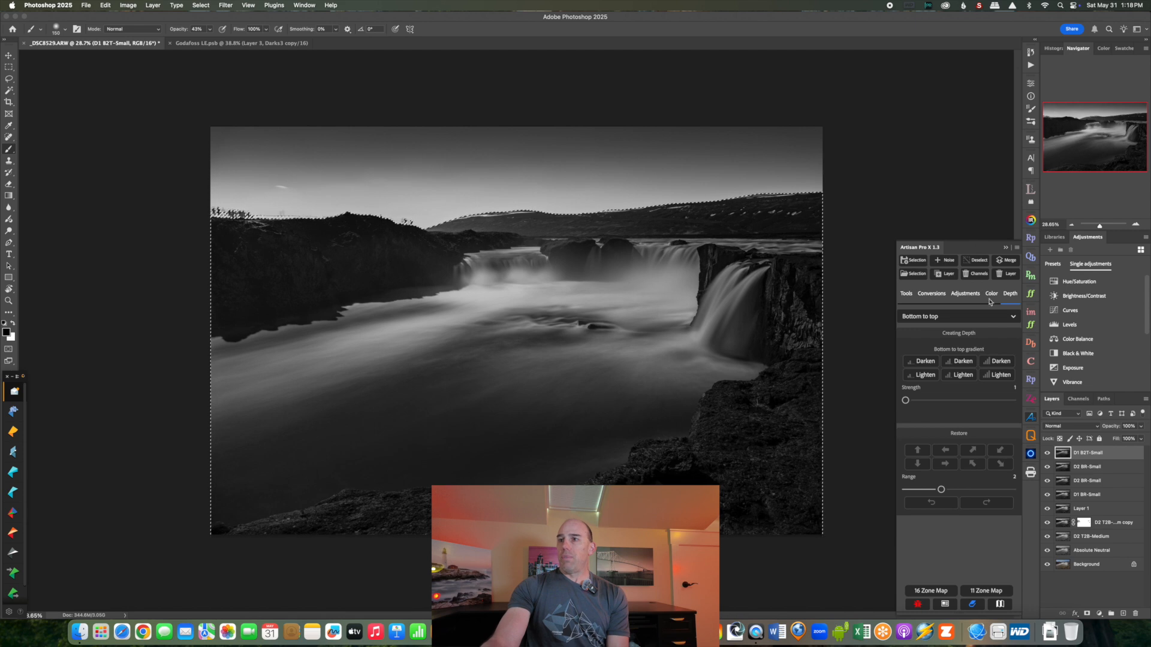
click(1007, 261)
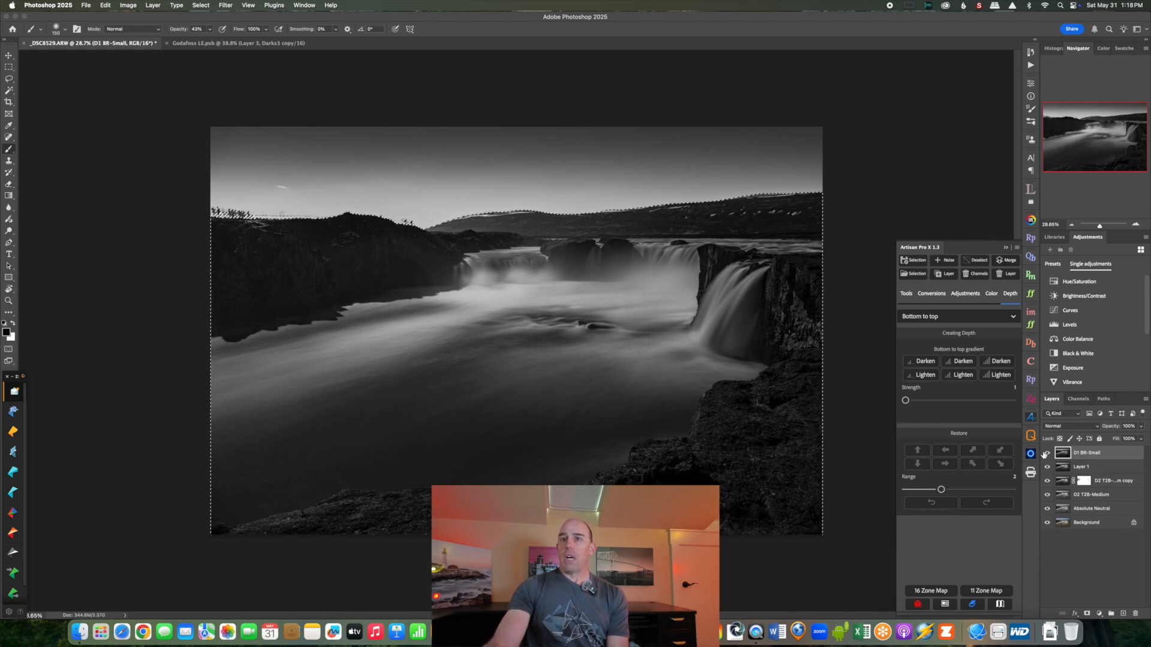
Step: Compare the image with and without the merged gradient layer D1 BR-Small
click(1047, 453)
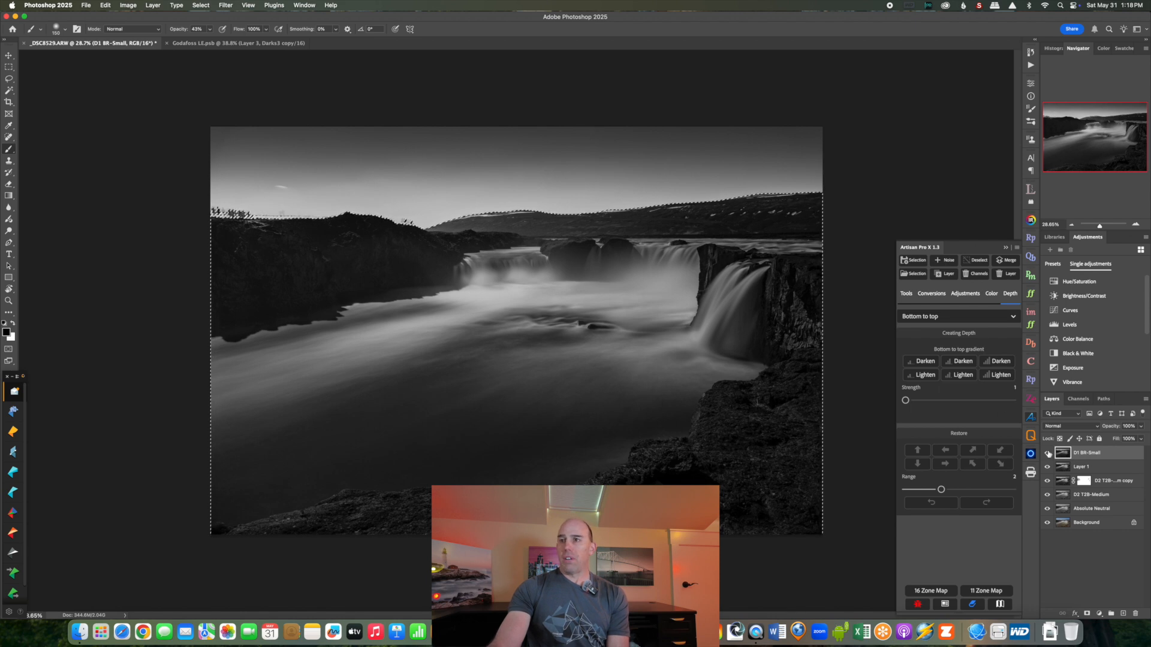
click(1047, 453)
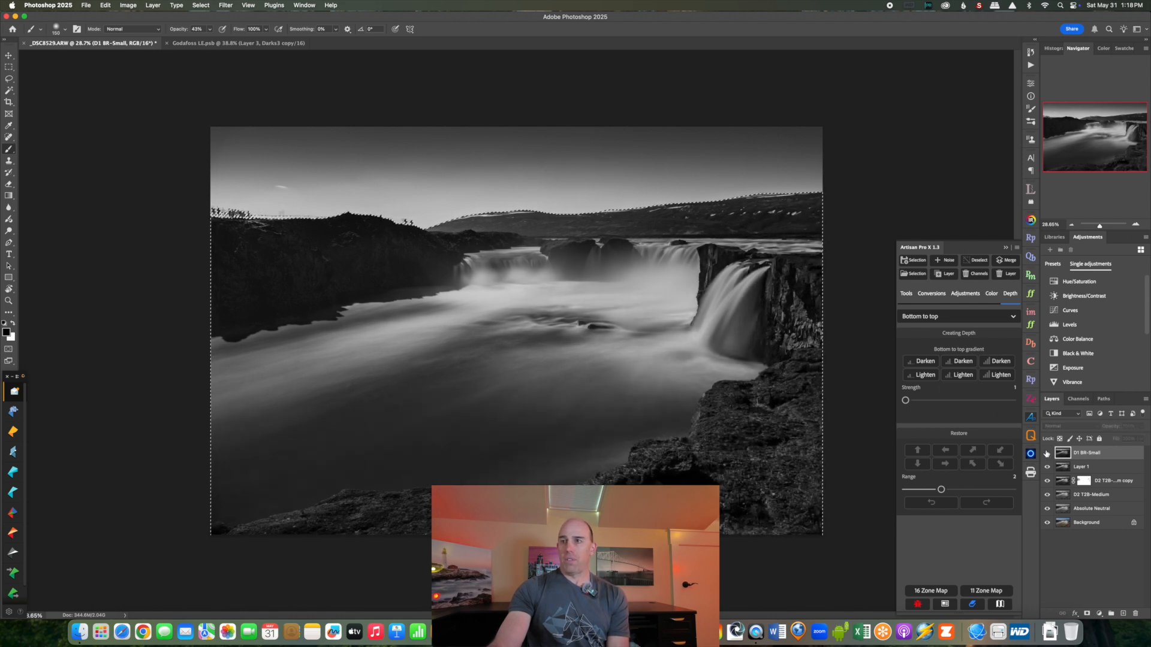
click(1047, 454)
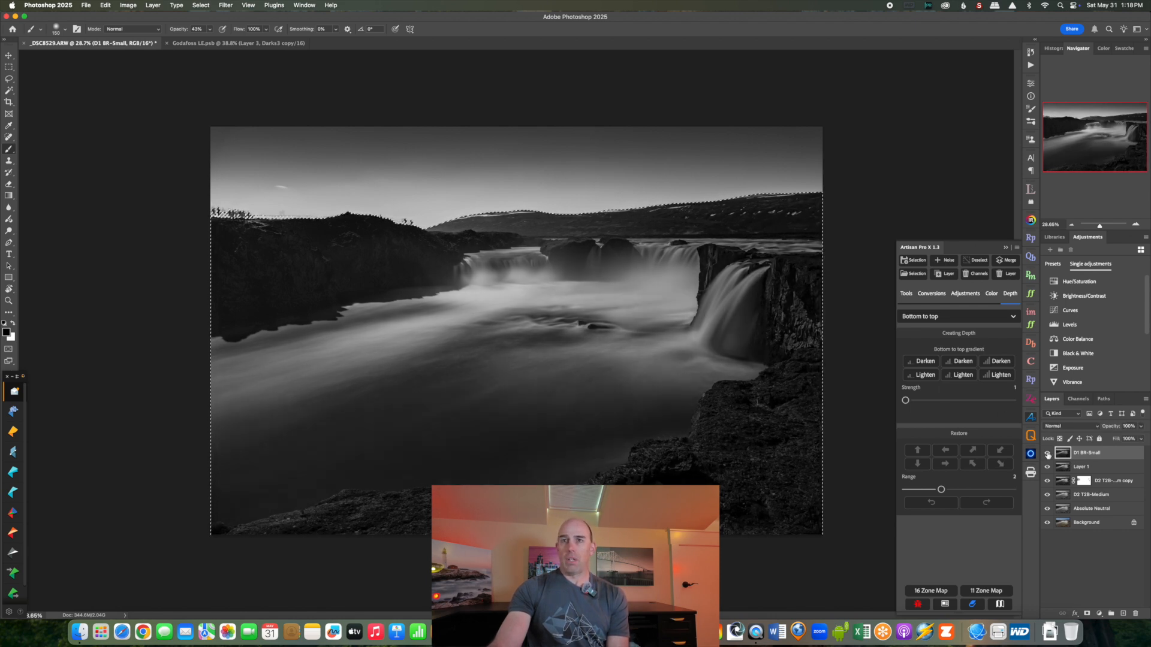
click(1047, 454)
click(1048, 453)
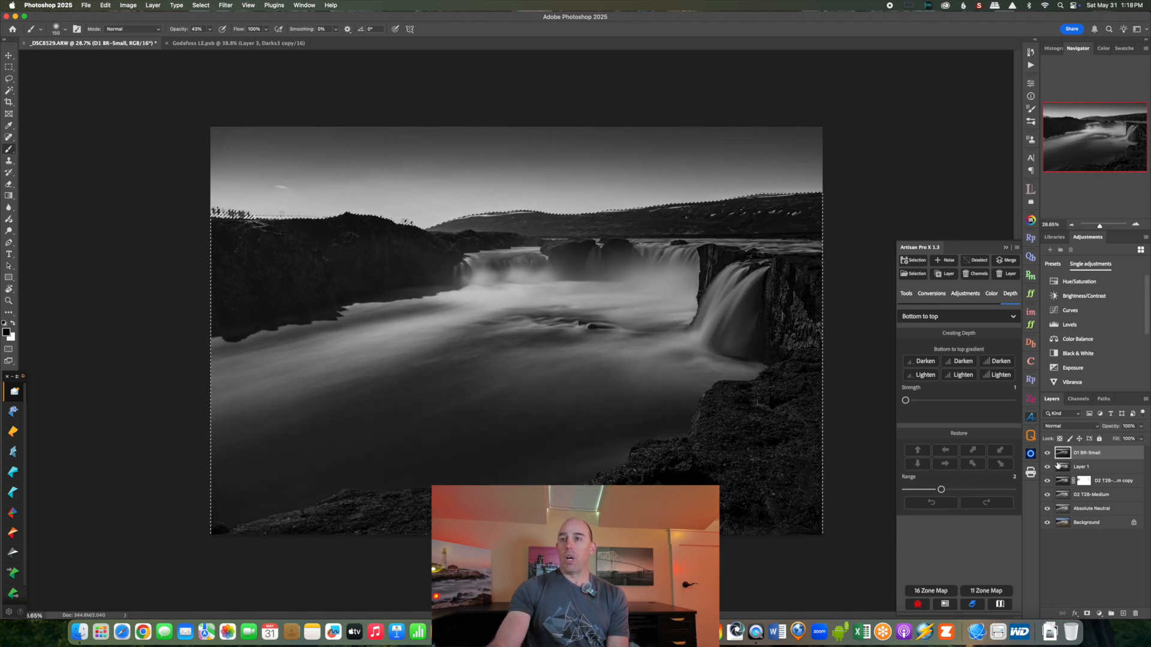
click(1047, 453)
click(1070, 468)
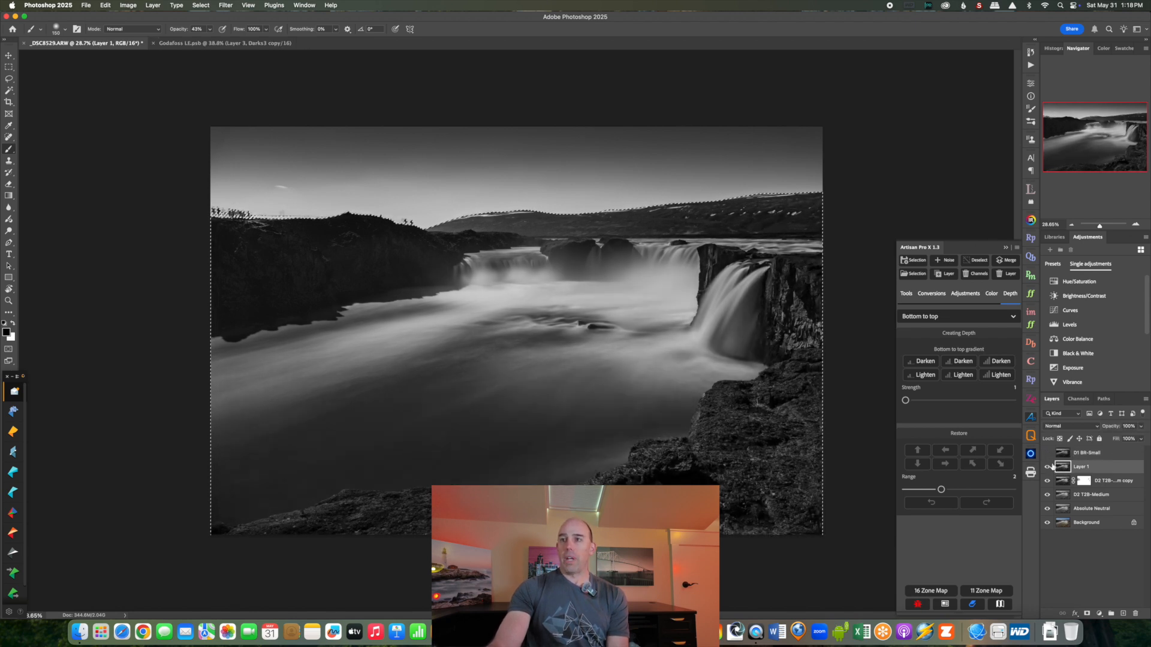
click(1046, 453)
click(1055, 453)
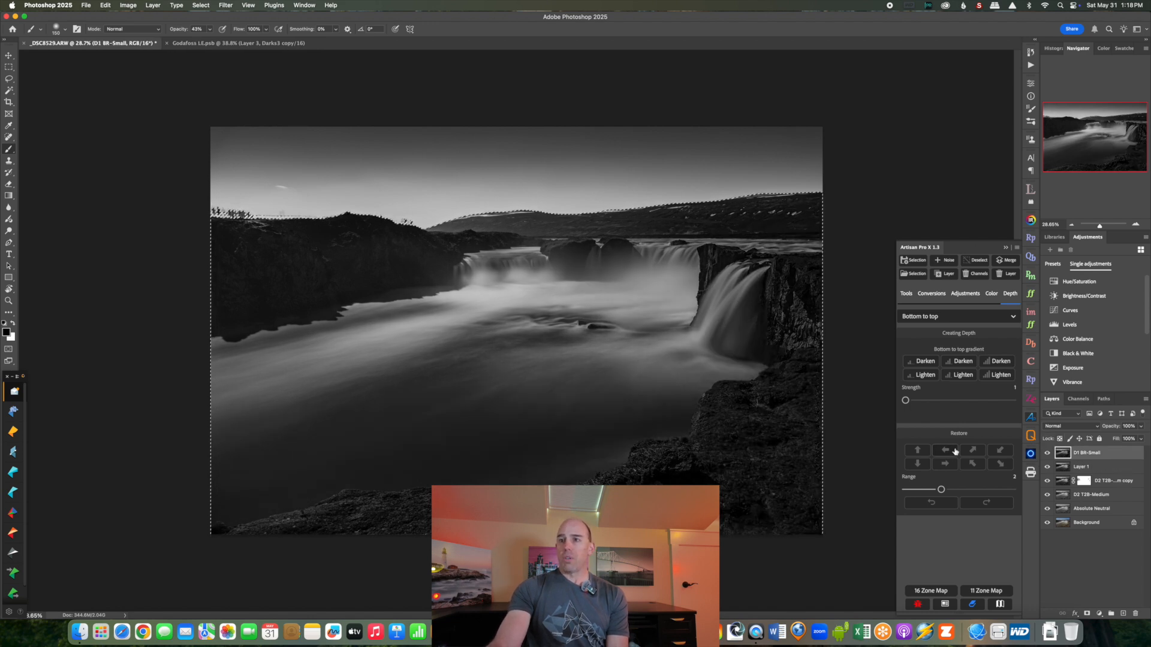
Step: Set the restore range to 3, try restoring the gradient layer from the top left, and revert the restores through the history
click(969, 490)
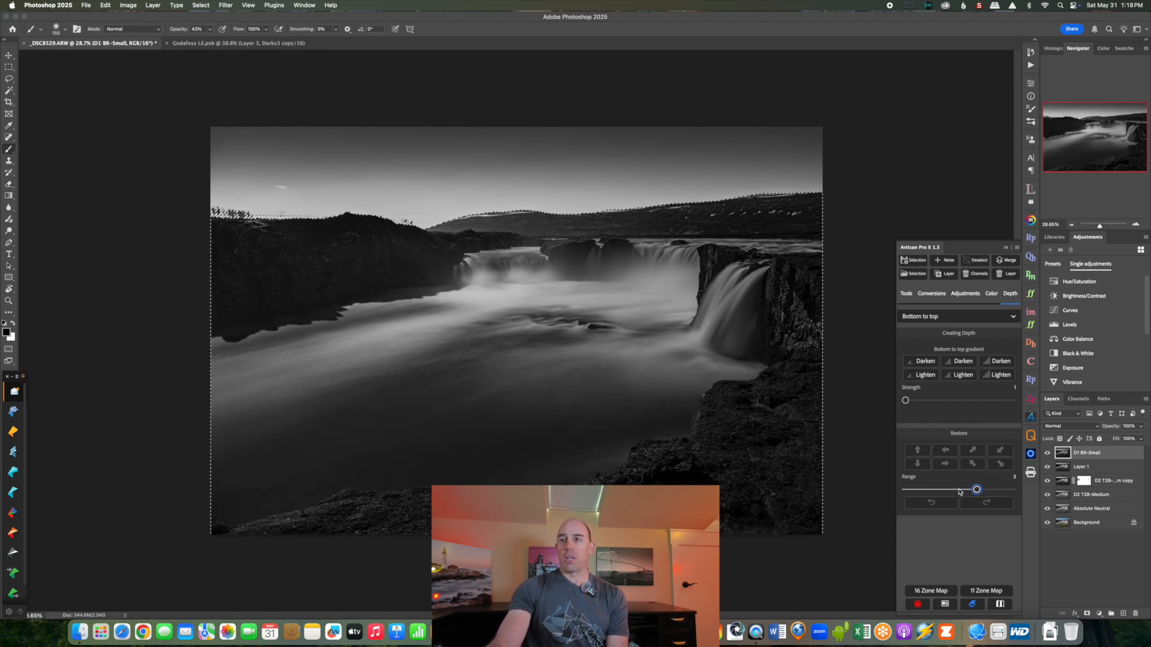
click(1001, 464)
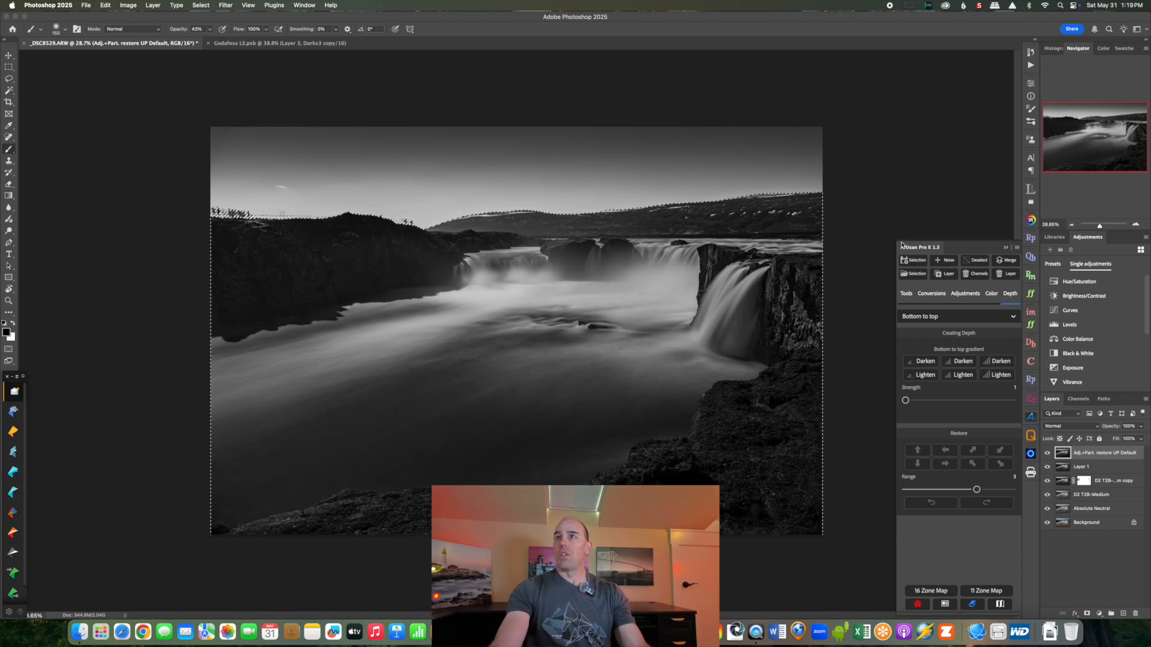
click(1029, 54)
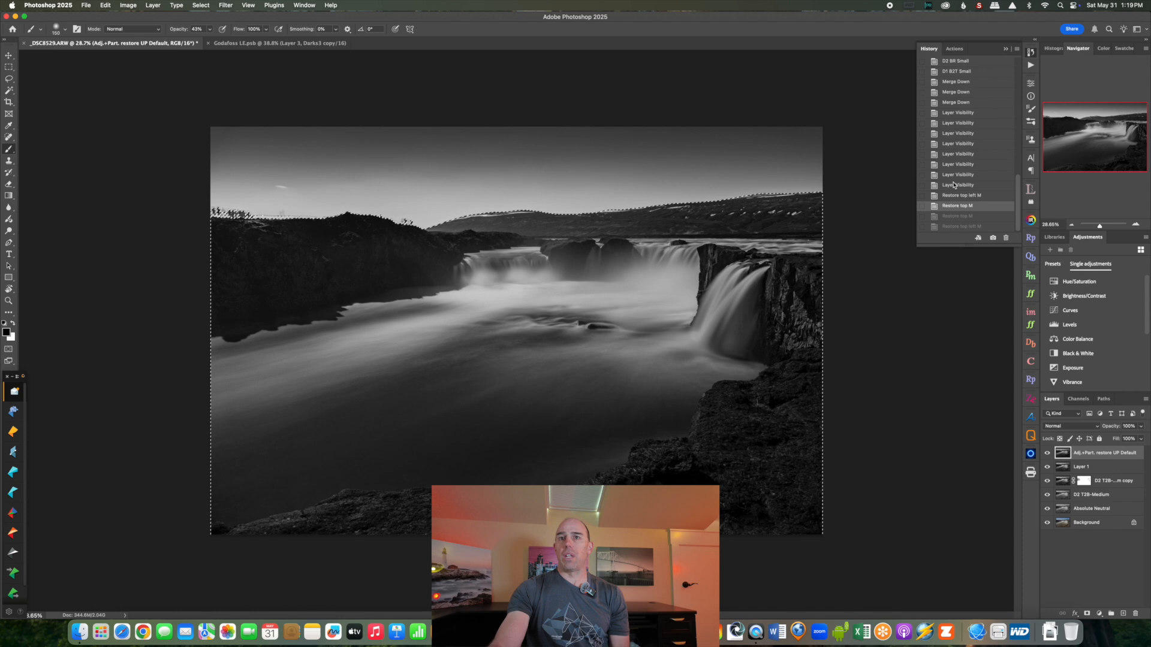
click(954, 185)
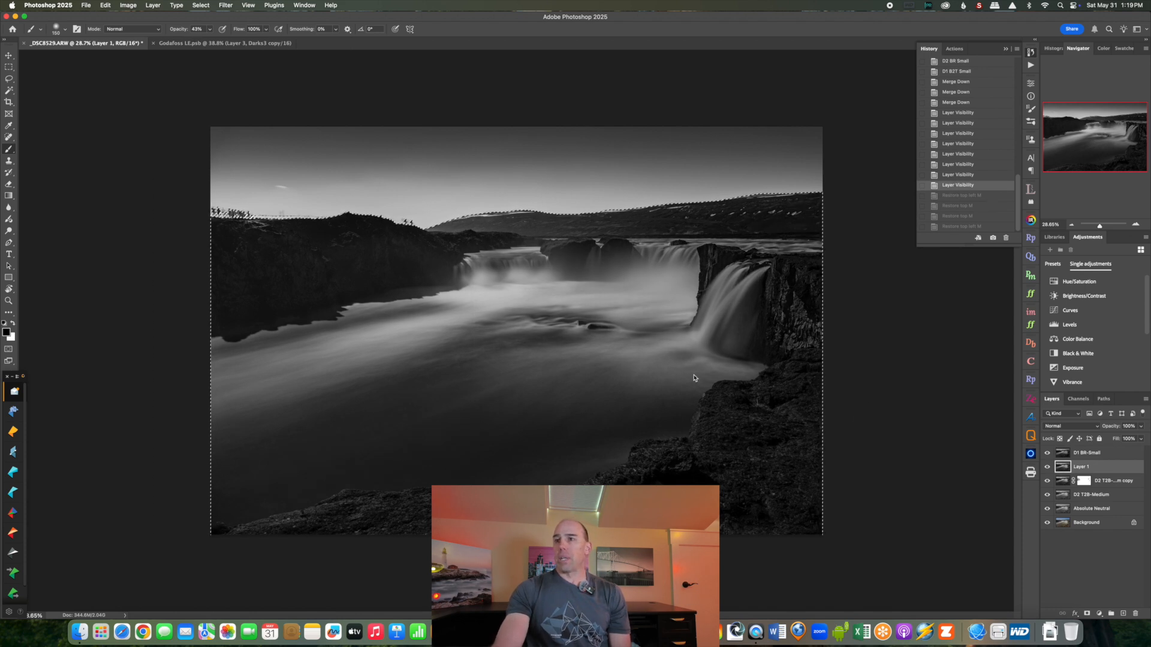
click(1058, 452)
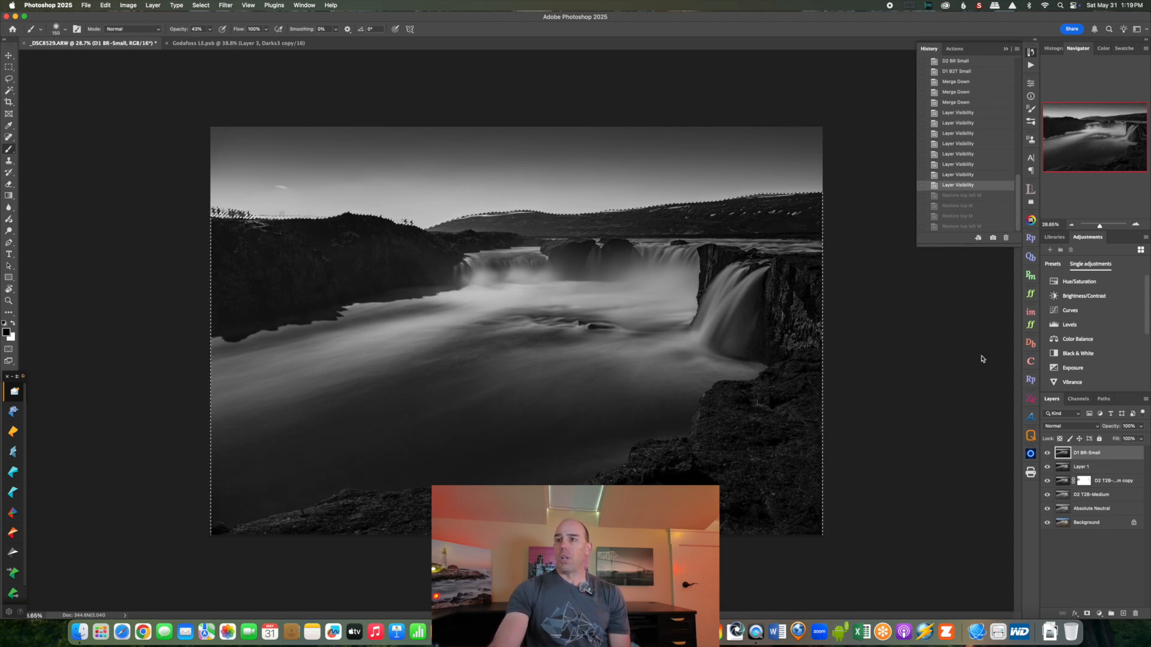
Step: Restore the tones of the D1 BR-Small layer from the top, and clear the selection
click(1031, 416)
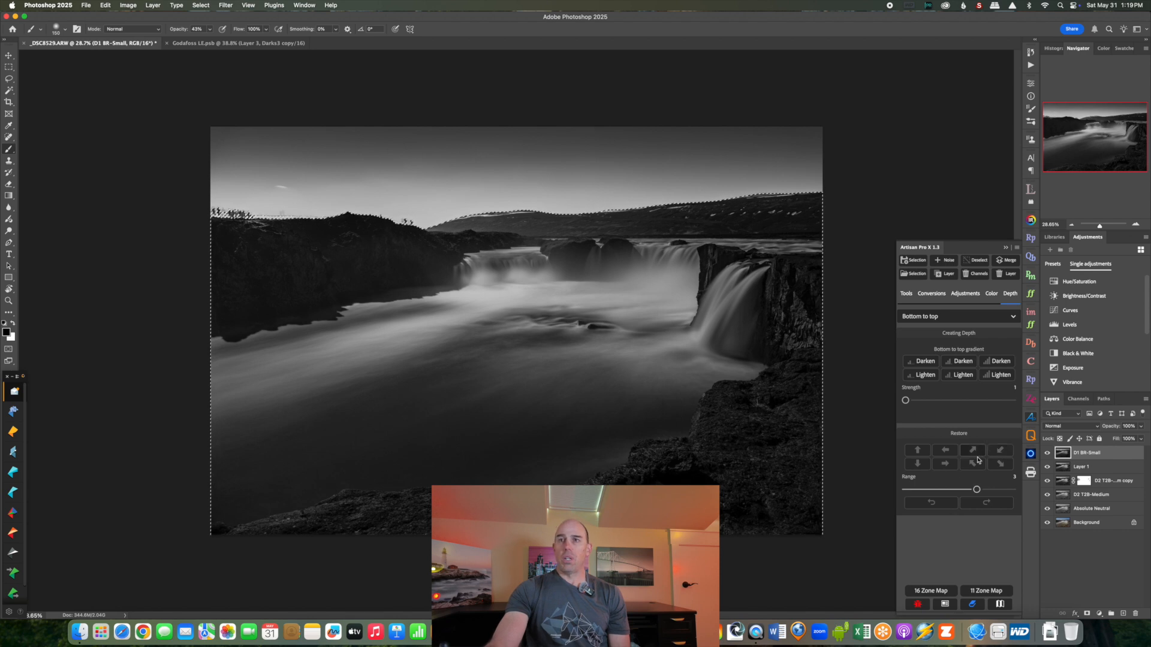
click(926, 467)
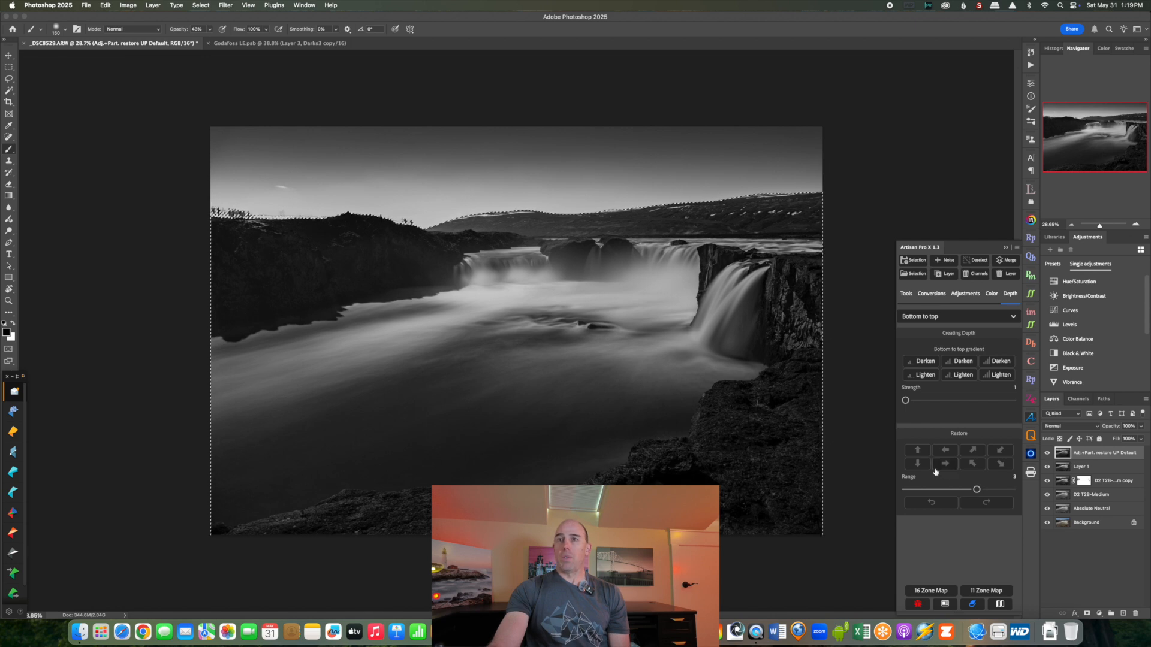
click(915, 462)
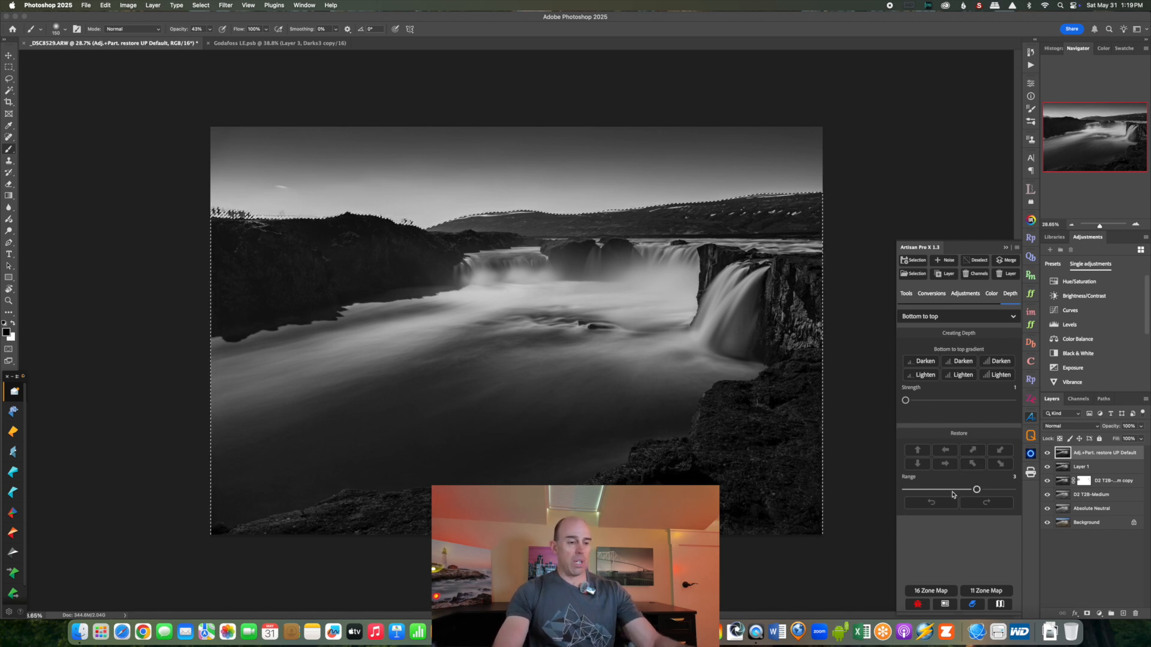
key(super+d)
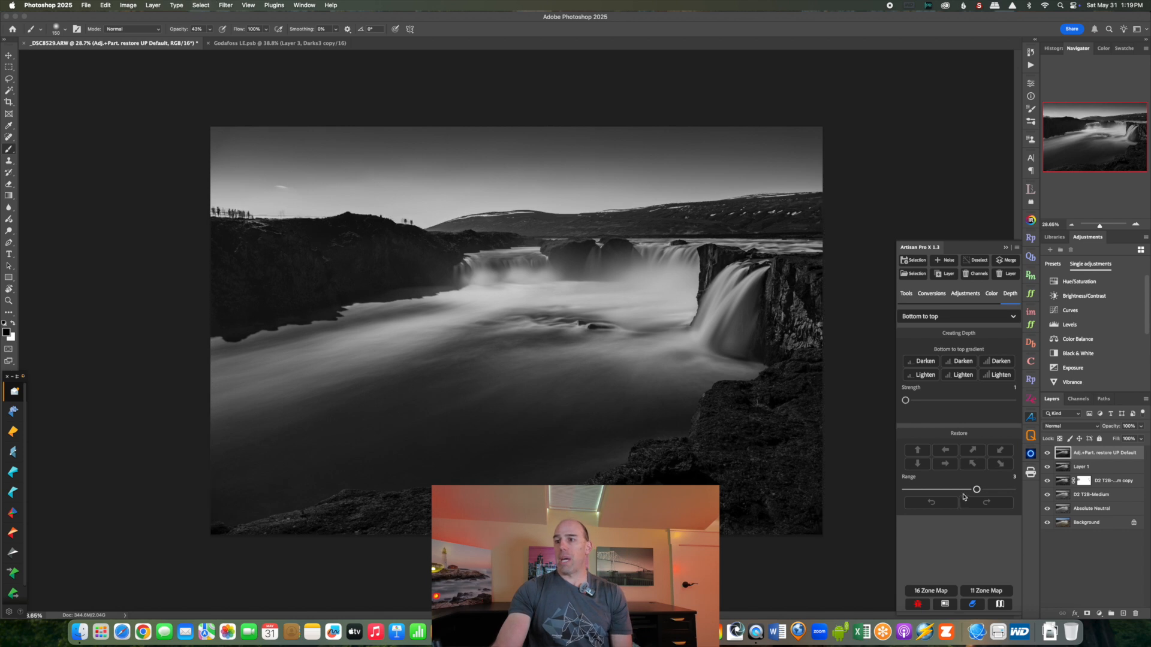
Step: Add a mask to the restored layer and paint black with an enlarged brush over the river and the right-hand waterfall
click(1086, 613)
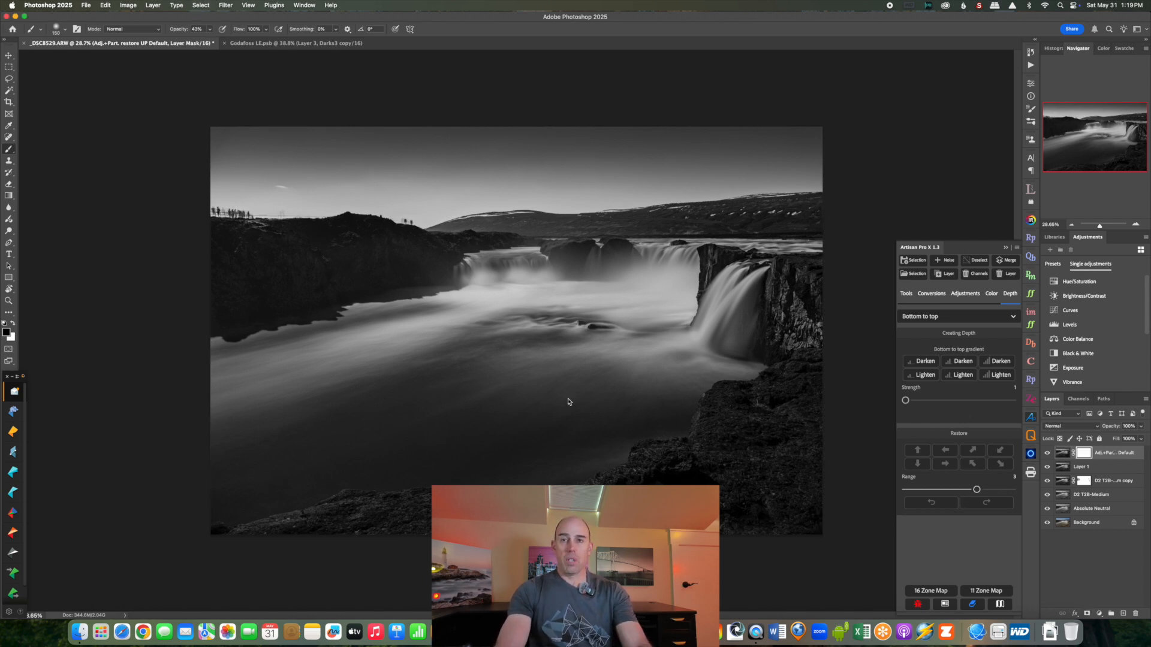
key(bracketright)
key(bracketright)
key(bracketright)
key(bracketright)
key(bracketright)
key(bracketright)
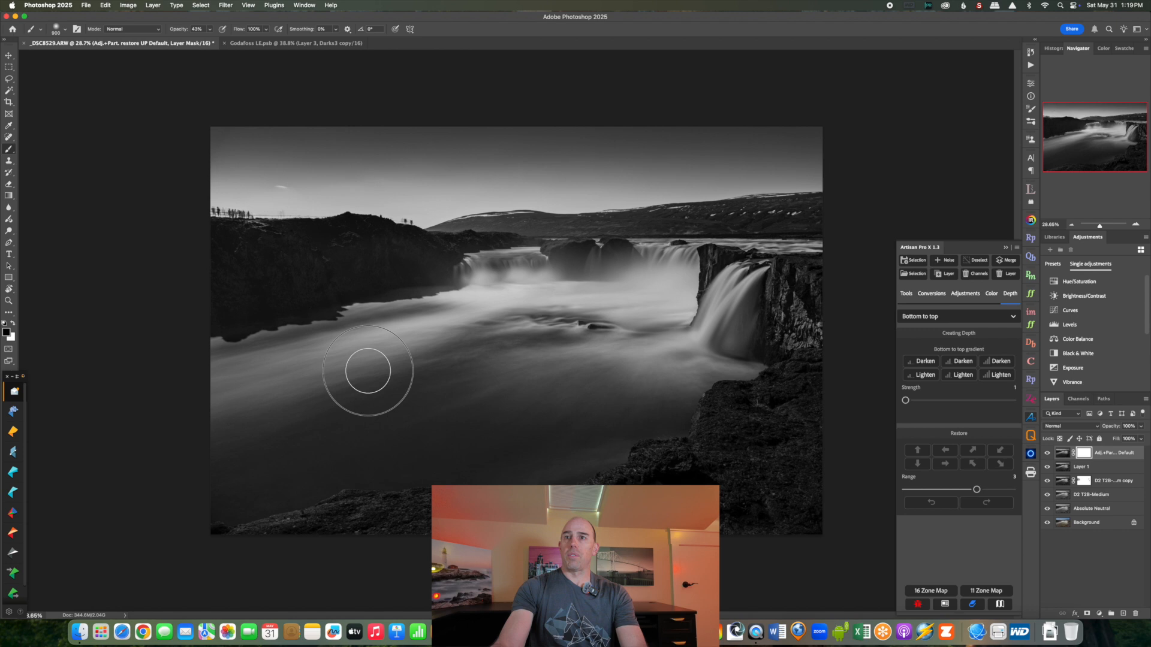
mouse_move(639, 273)
mouse_down()
mouse_move(219, 208)
mouse_move(562, 327)
mouse_move(666, 300)
mouse_move(630, 360)
mouse_up()
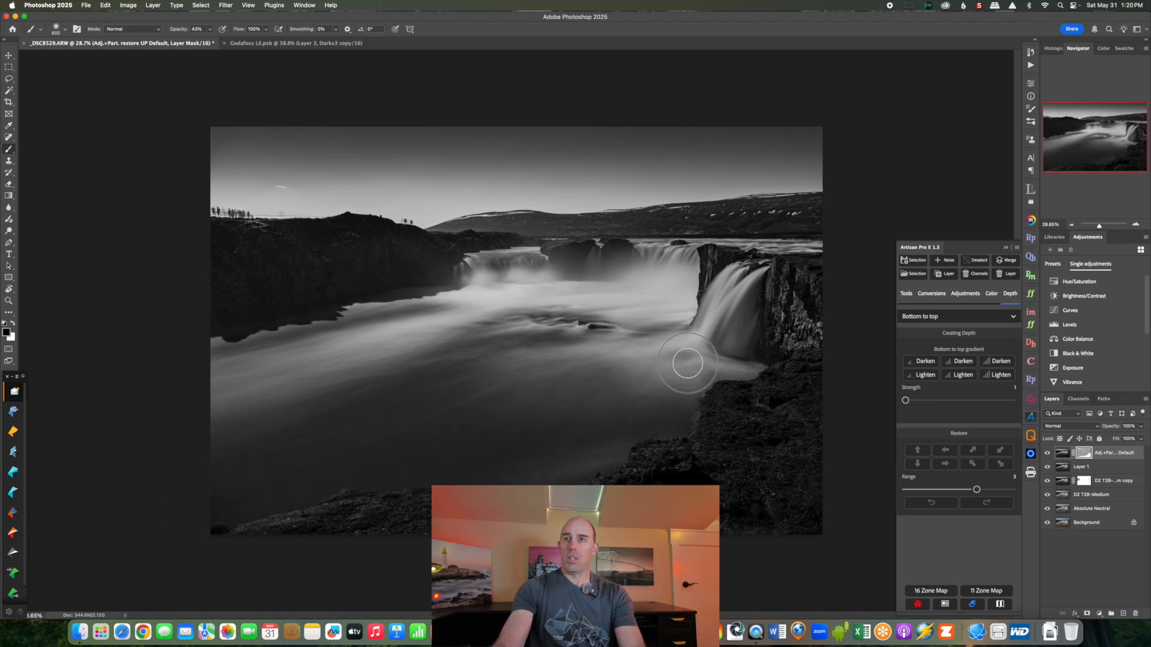
drag(735, 349, 758, 329)
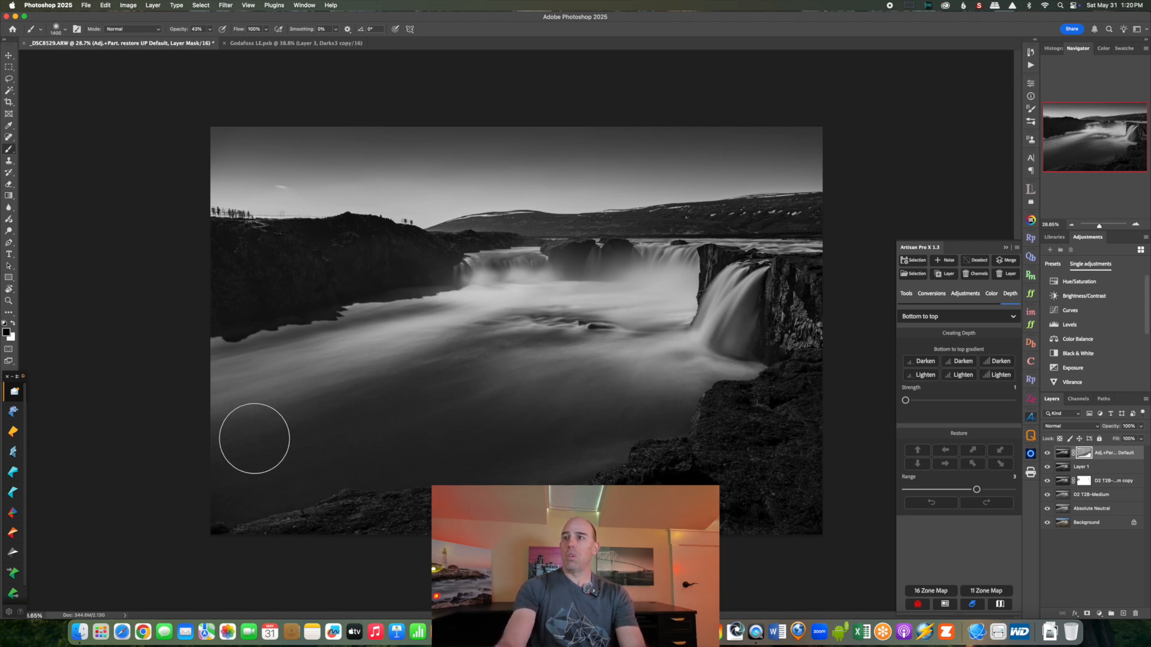
Step: Paint white on the mask with a smaller brush over the foreground bank at the lower left of the photo
key(bracketleft)
key(bracketleft)
key(bracketleft)
key(bracketleft)
key(bracketleft)
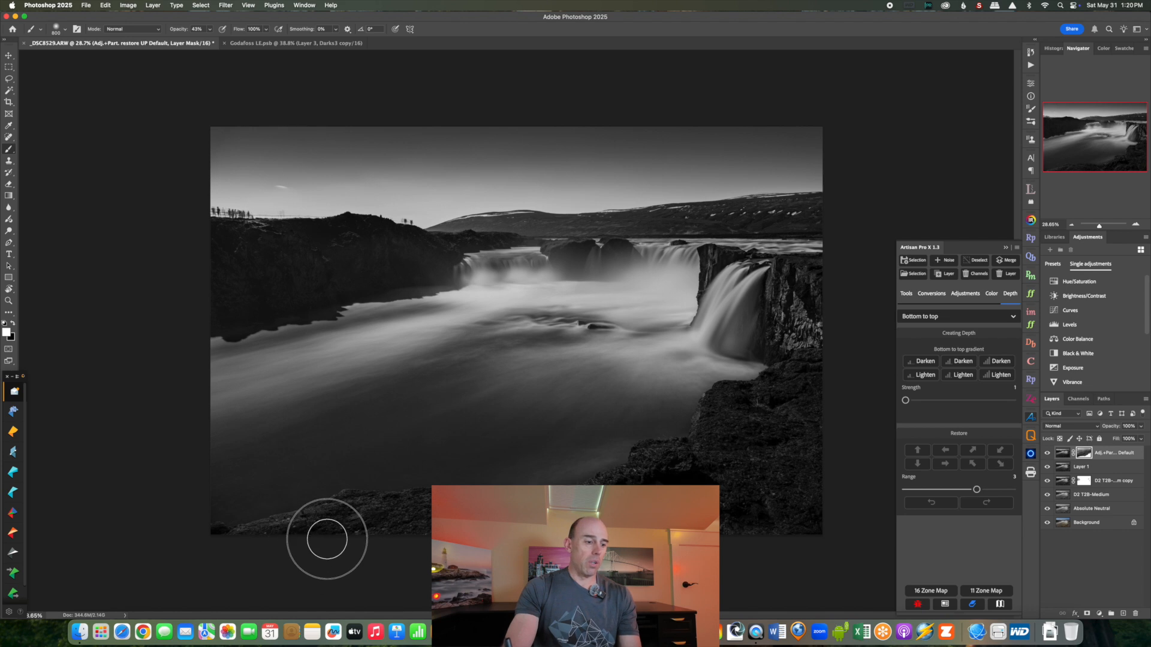
mouse_move(355, 455)
mouse_down()
mouse_move(352, 584)
mouse_move(337, 559)
mouse_up()
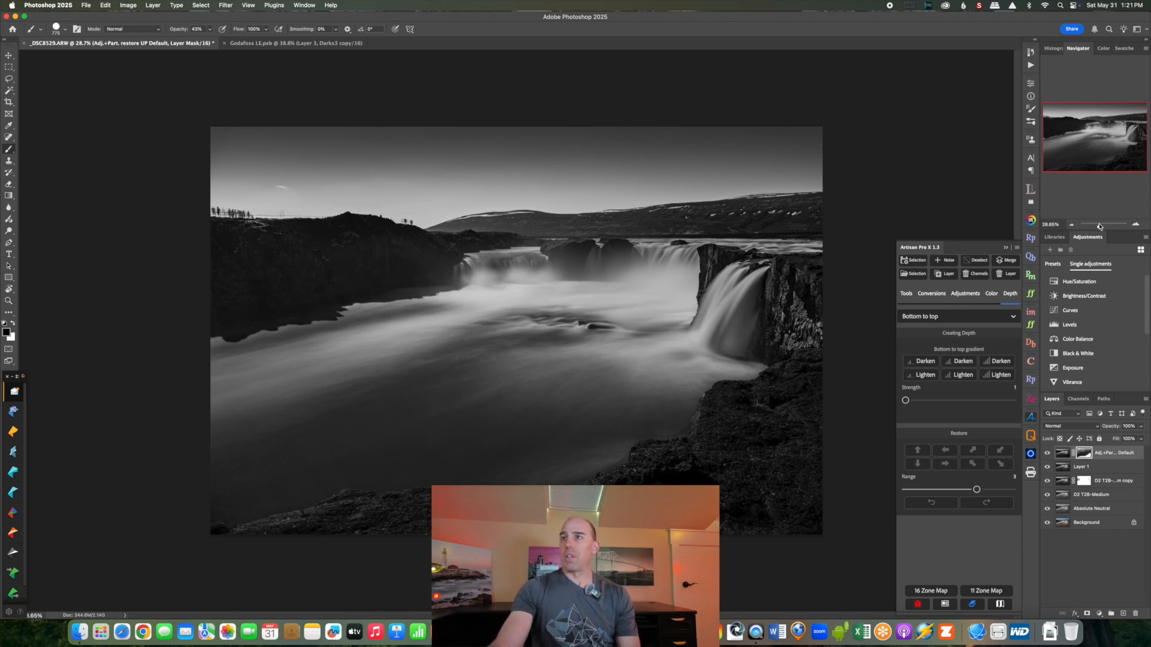
Step: Touch up the mask with black where the river meets the right foreground bank using a smaller brush, and undo the last stroke
drag(1103, 223, 1104, 225)
drag(1093, 136, 1118, 153)
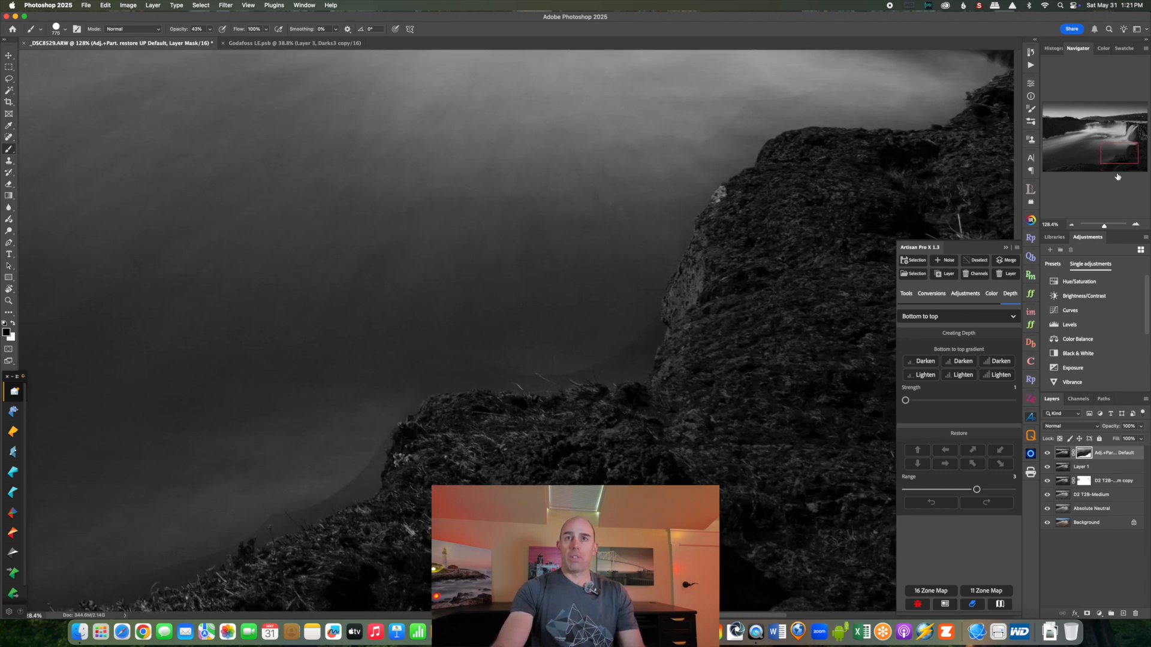
mouse_move(498, 244)
mouse_down()
mouse_move(498, 440)
mouse_move(490, 149)
mouse_up()
key(bracketleft)
key(bracketleft)
key(bracketleft)
key(bracketleft)
key(bracketleft)
key(bracketleft)
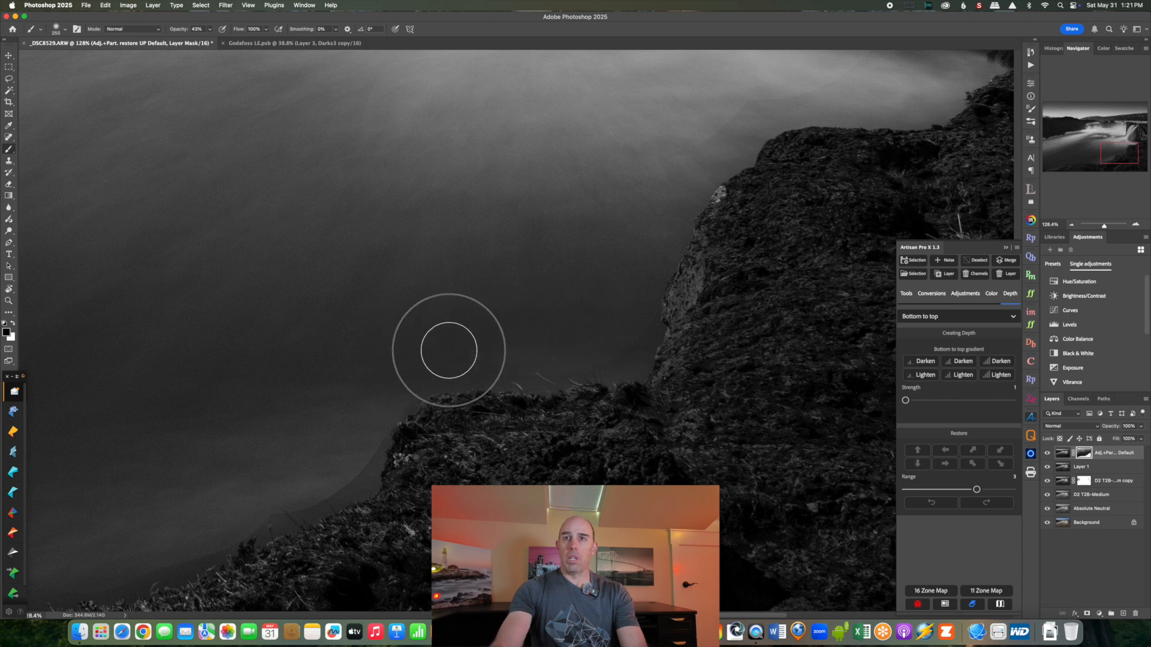
key(super+z)
Step: Inspect the mask edges along the foreground shoreline, and compare the whole image with and without the restored layer
scroll(280, 418, down, 5)
scroll(280, 418, left, 5)
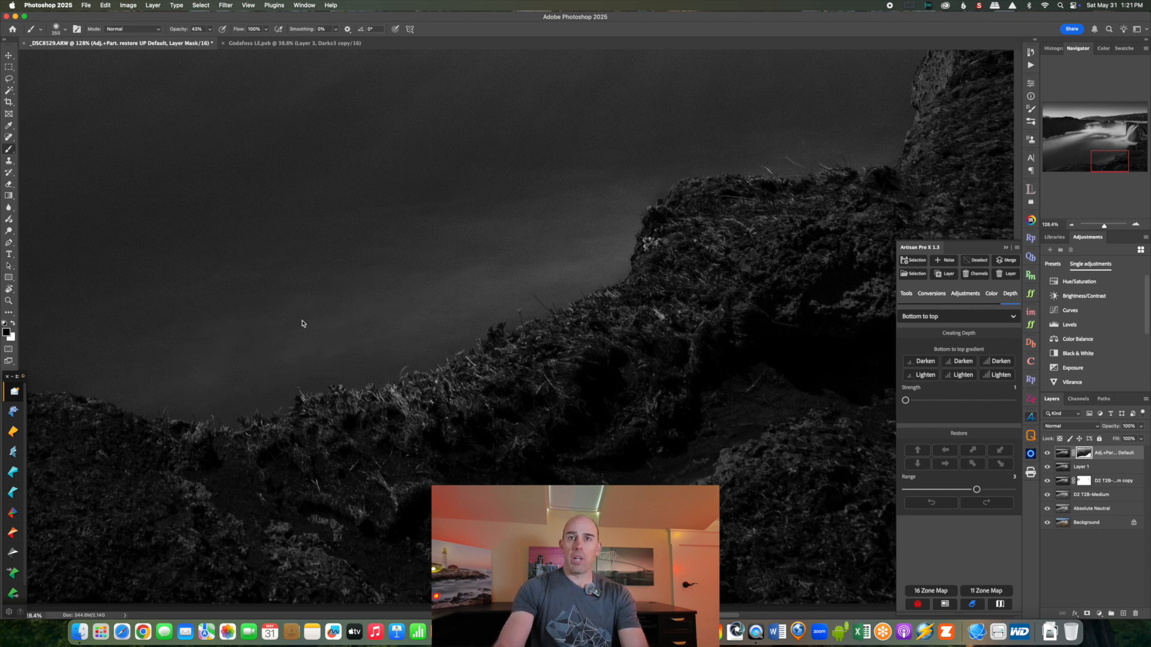
scroll(392, 346, left, 5)
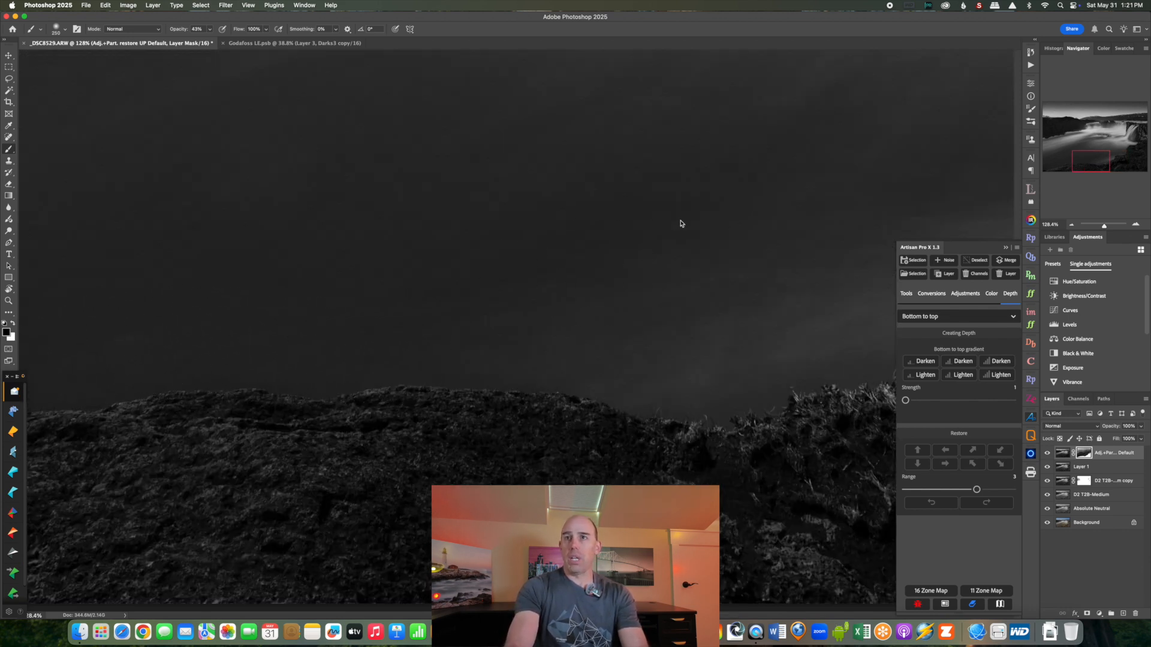
scroll(714, 261, right, 10)
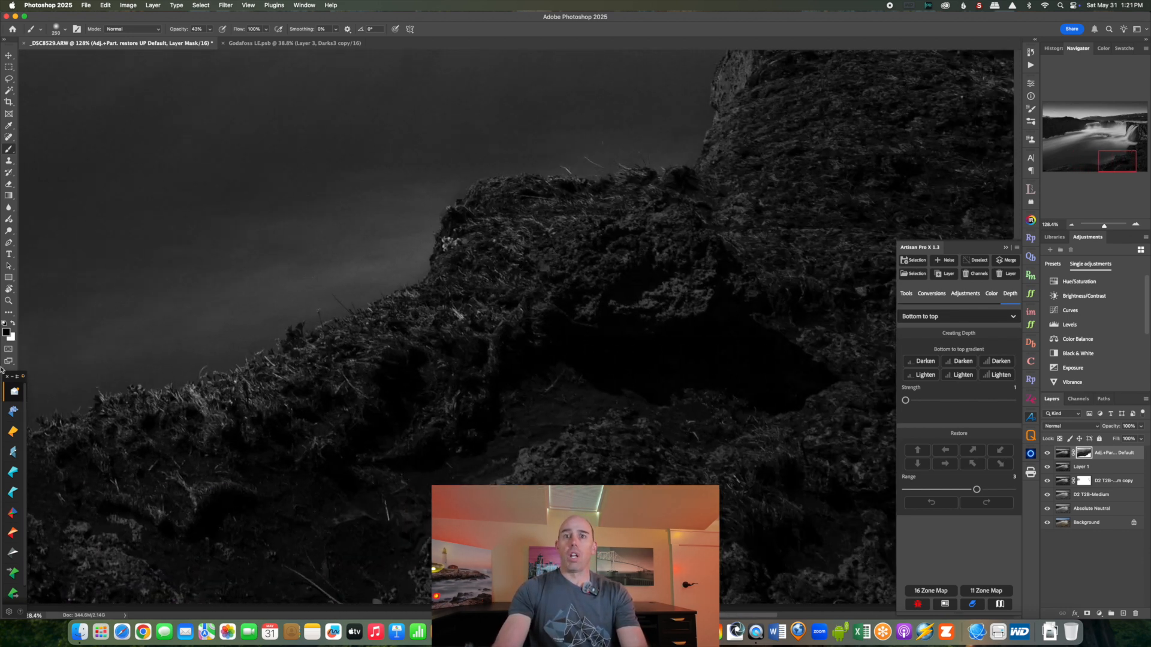
scroll(599, 214, up, 10)
drag(1104, 225, 1100, 226)
click(1047, 454)
click(1047, 454)
click(1047, 454)
click(1047, 455)
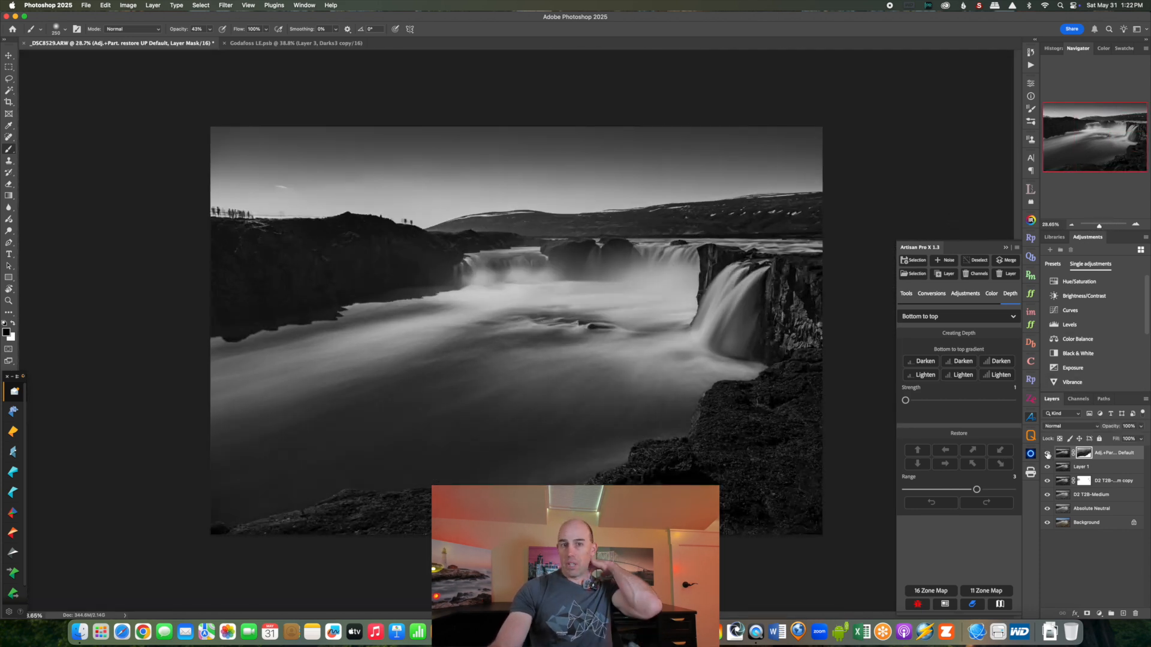
Step: Stamp all visible layers into a new layer and lower its Highlights to about -75 with the Camera Raw filter
key(super+alt+shift+e)
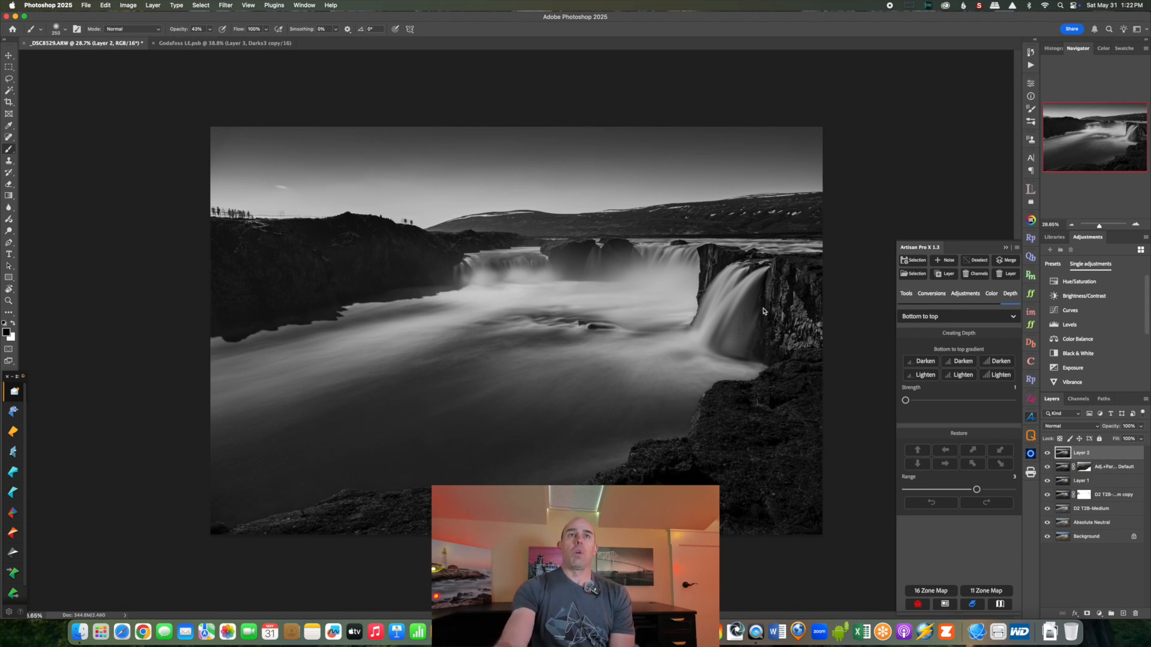
key(super+shift+a)
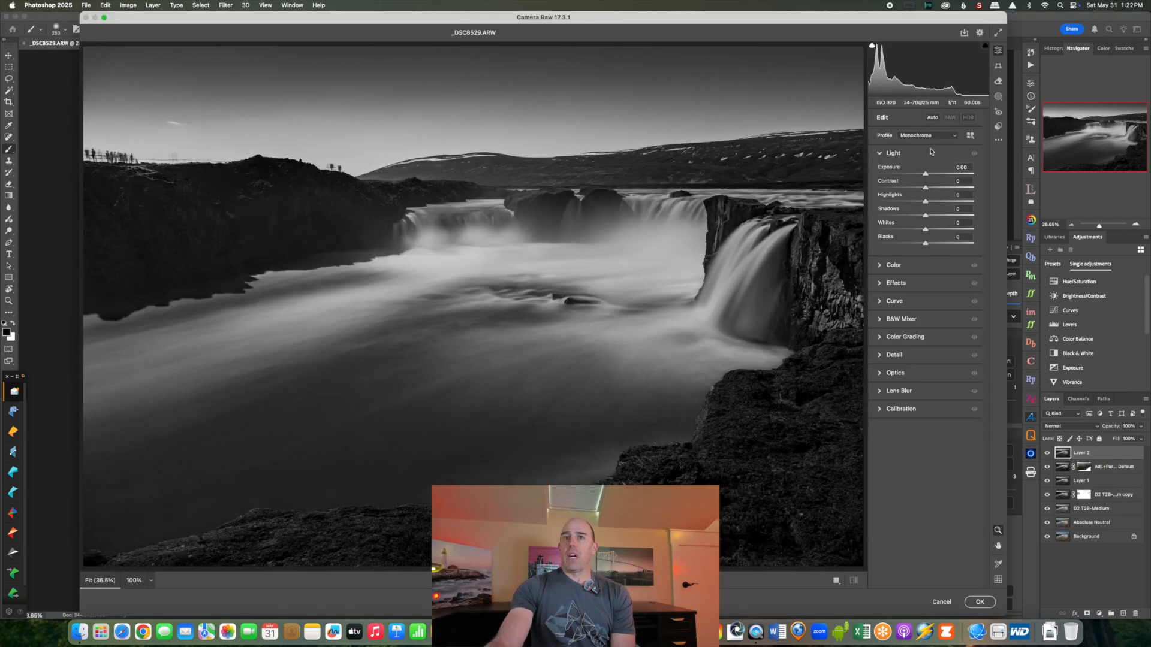
drag(926, 202, 893, 210)
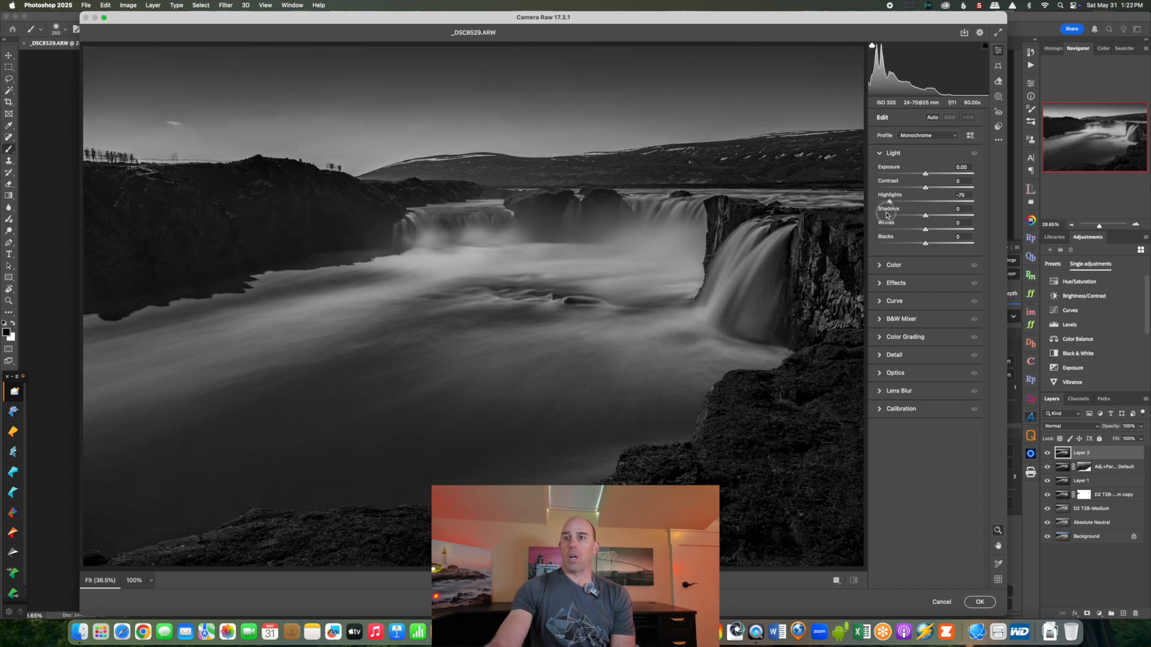
key(Return)
Step: Examine the saved Lights2 copy and Lights3 copy channels in the Godafoss LE.psb document
click(230, 43)
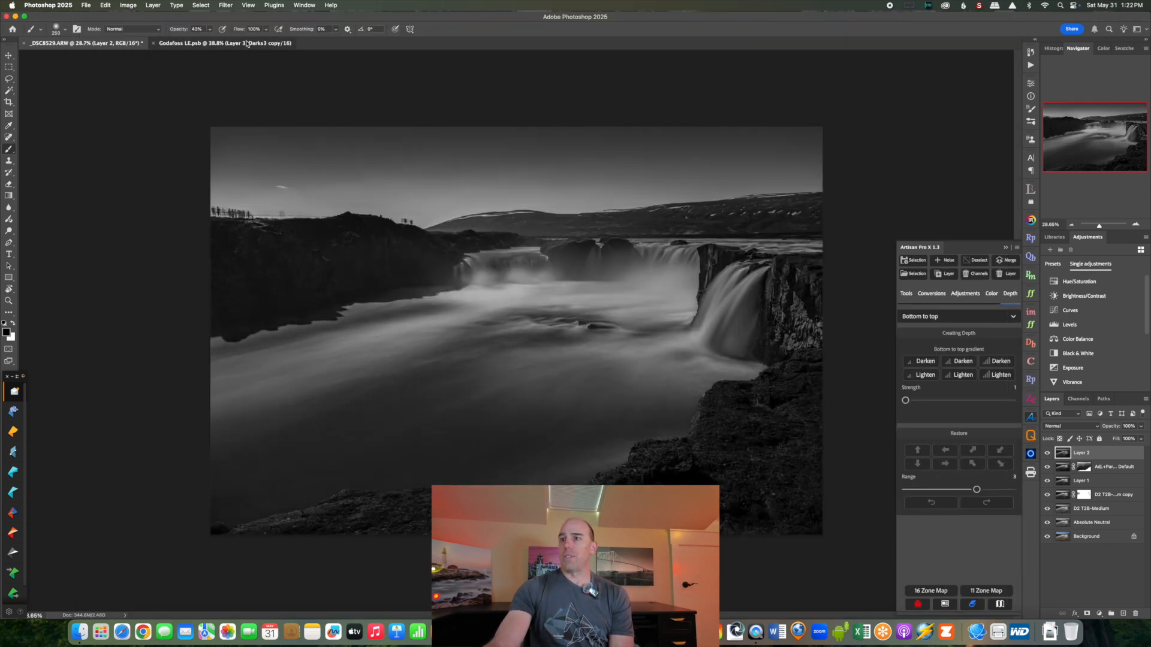
click(1079, 399)
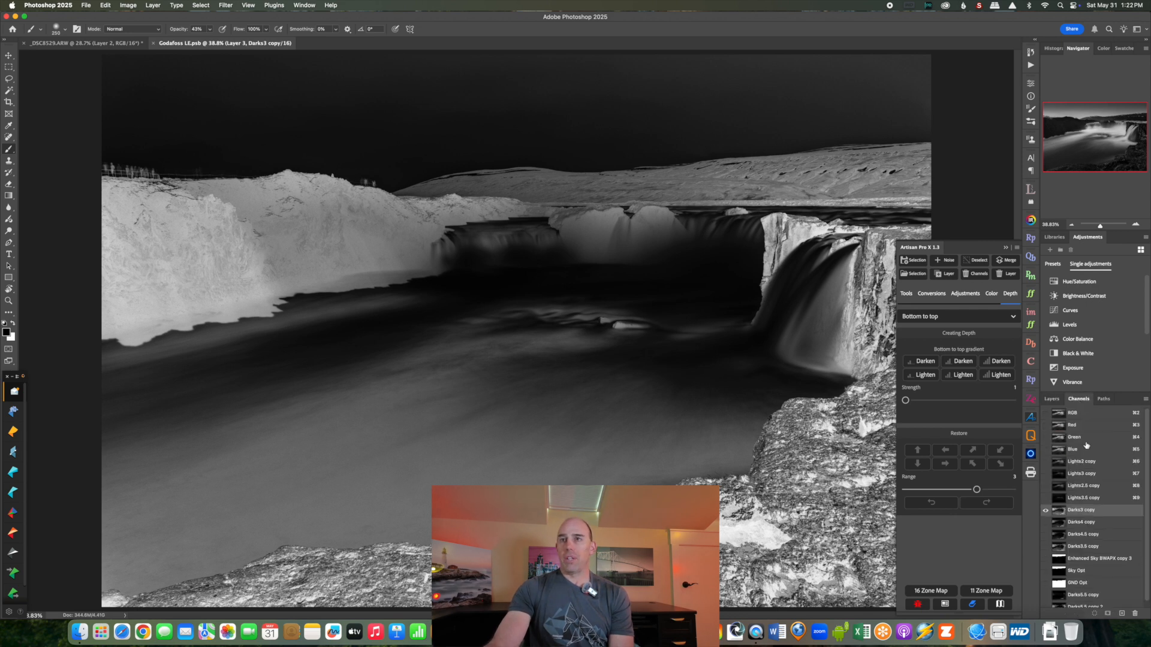
click(1083, 463)
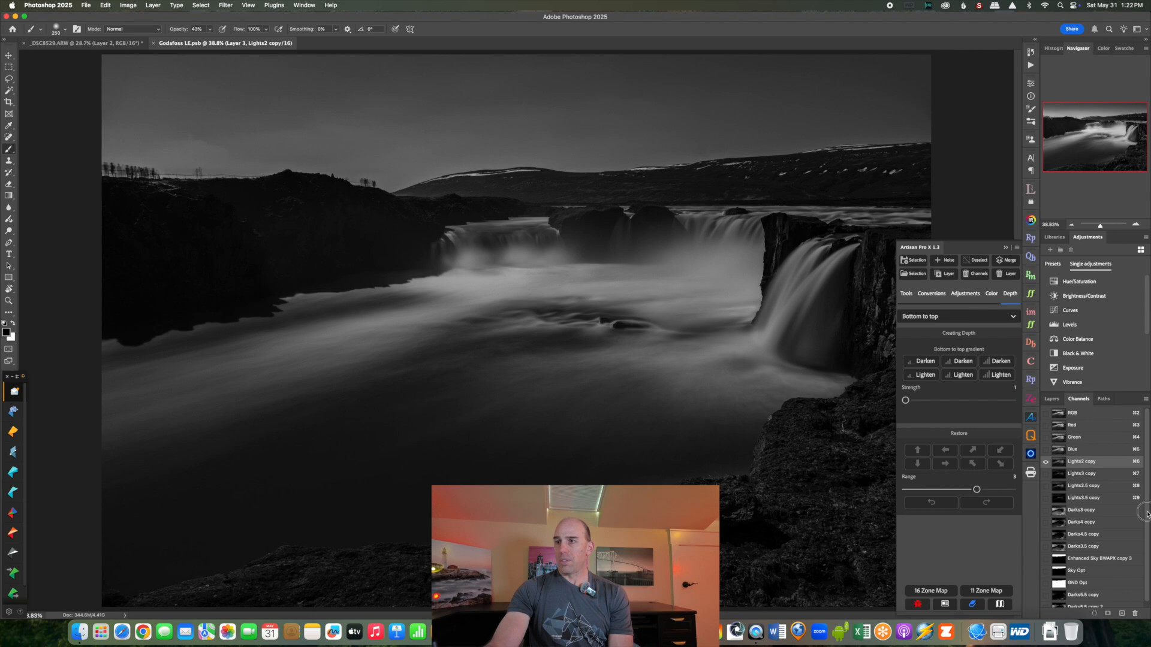
scroll(1129, 591, down, 1)
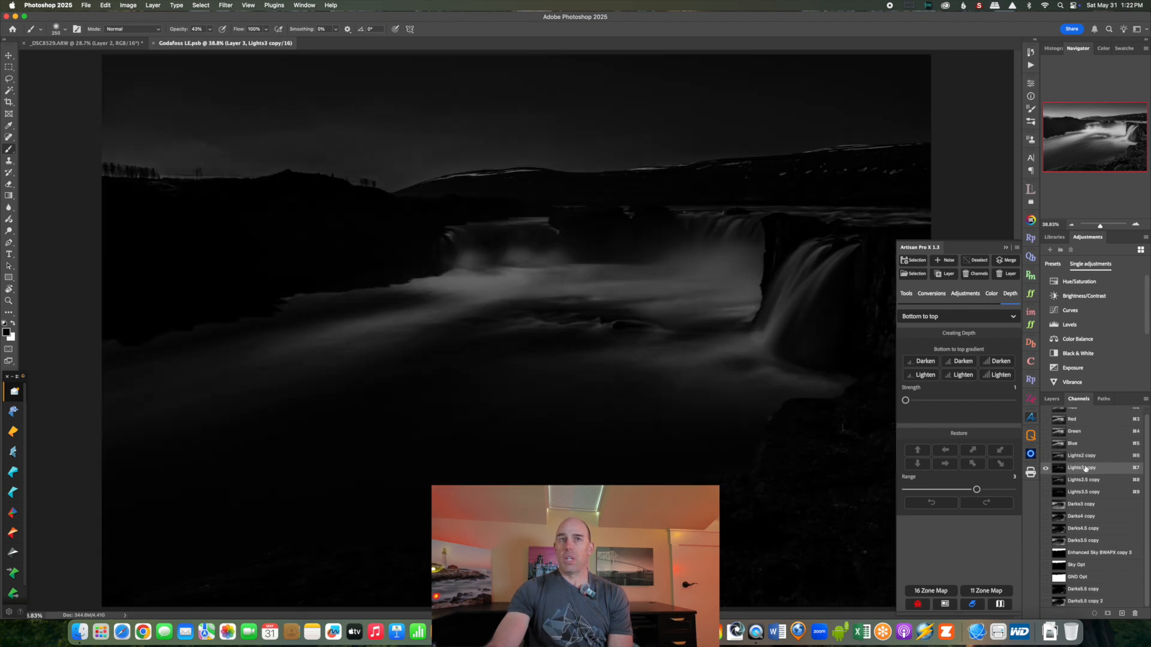
click(1088, 470)
click(1086, 459)
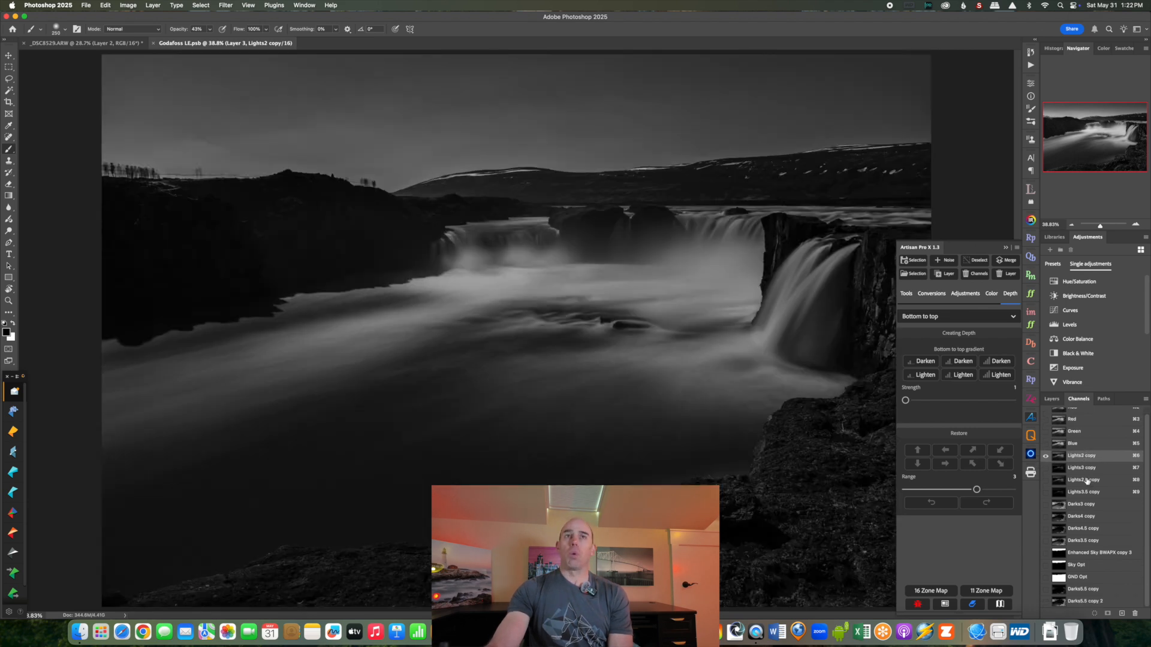
Step: In the _DSC8529.ARW document, load the Lights2 copy channel from Godafoss LE.psb as a selection and apply it as Layer 2's mask
click(72, 43)
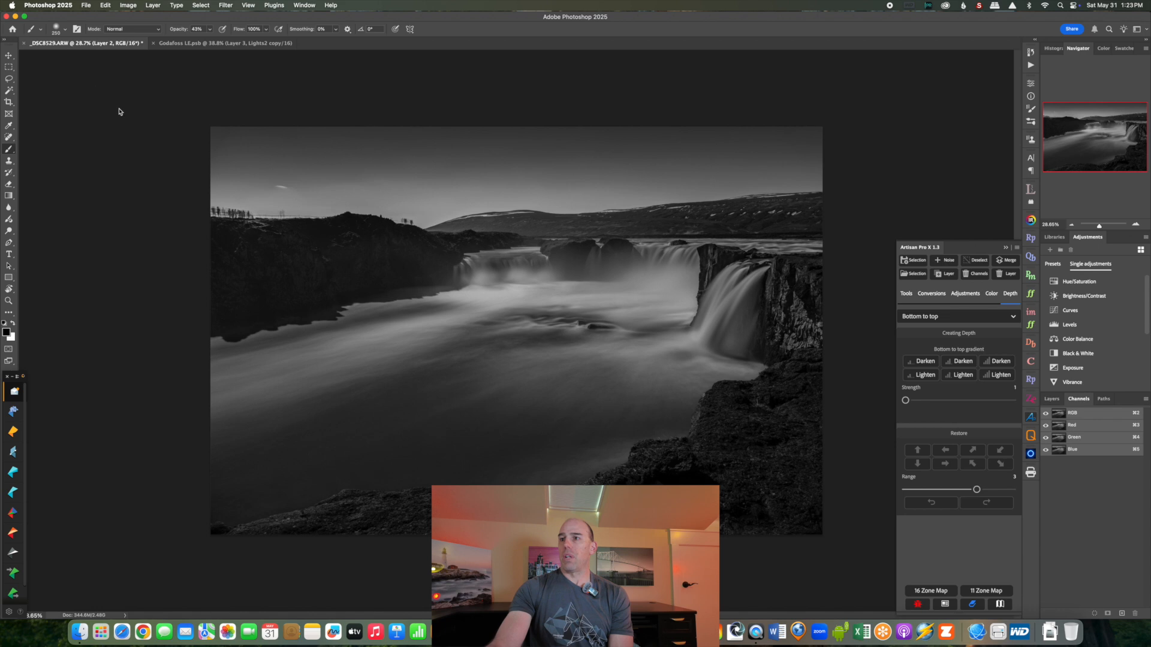
click(1051, 399)
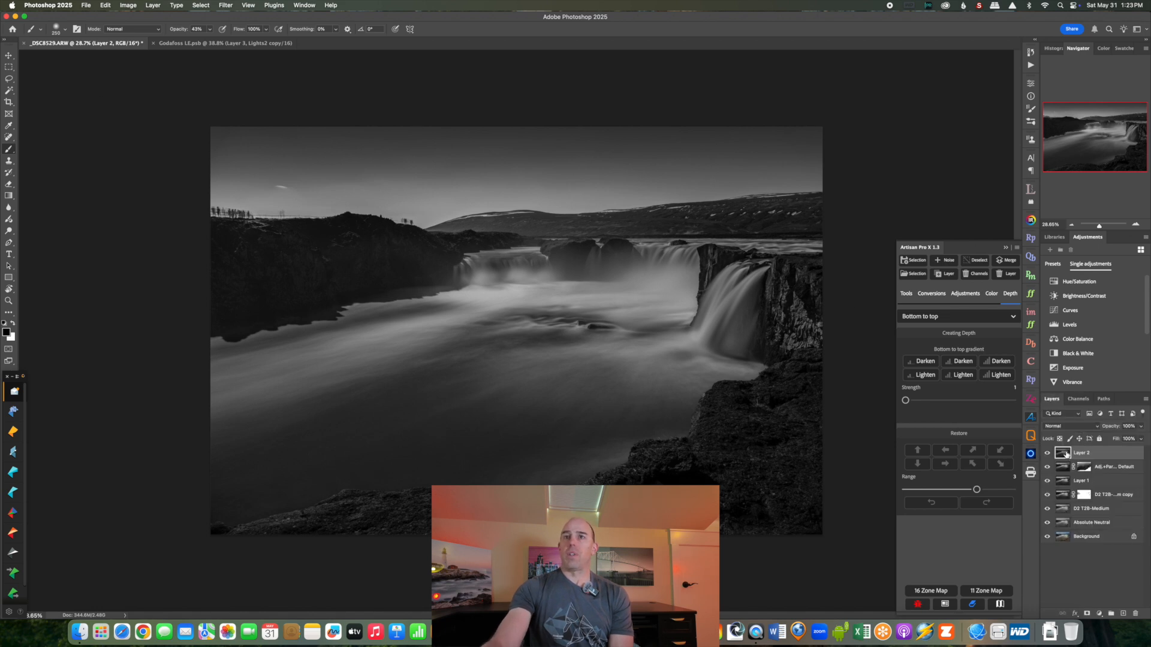
click(912, 273)
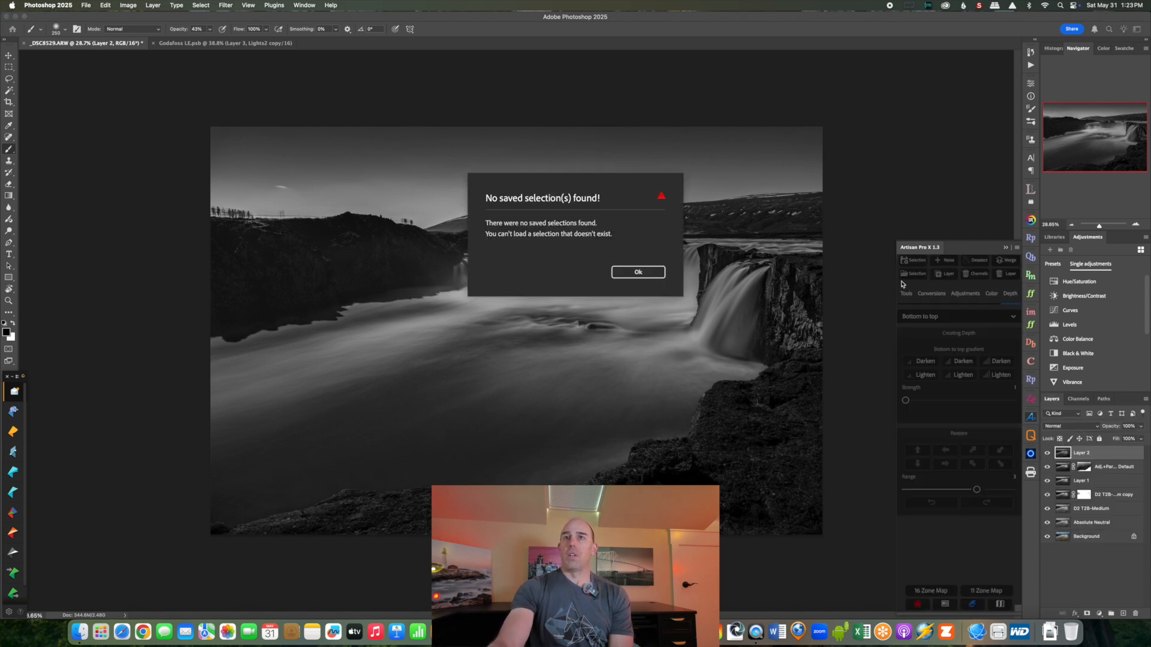
click(633, 270)
click(680, 105)
click(683, 114)
click(696, 118)
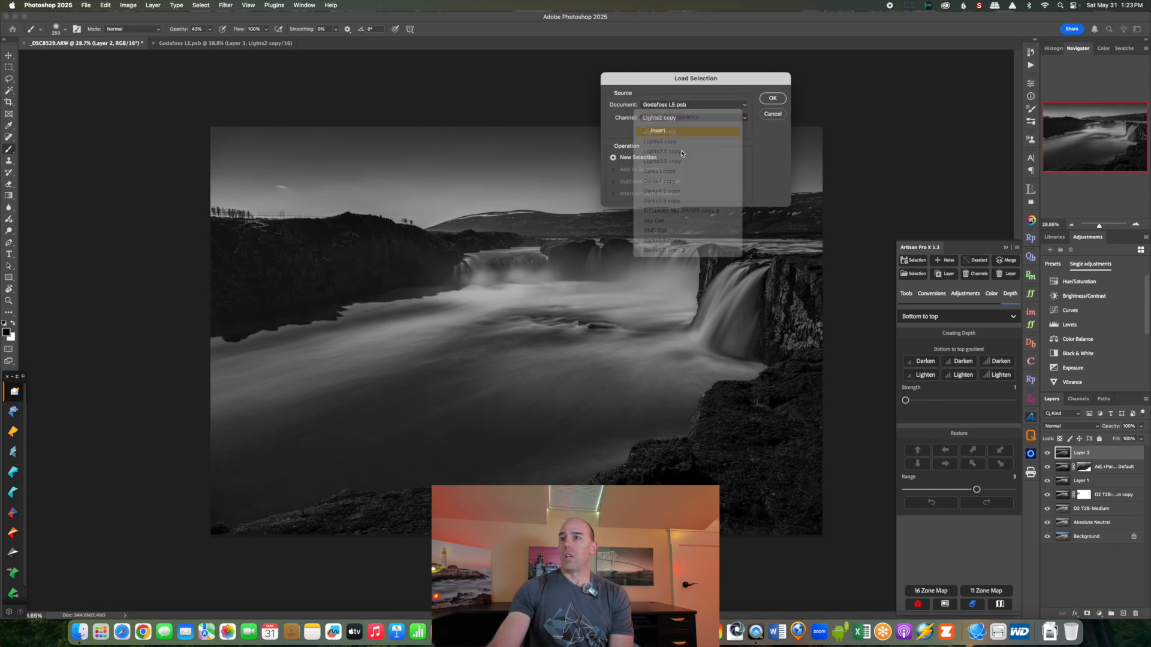
click(769, 98)
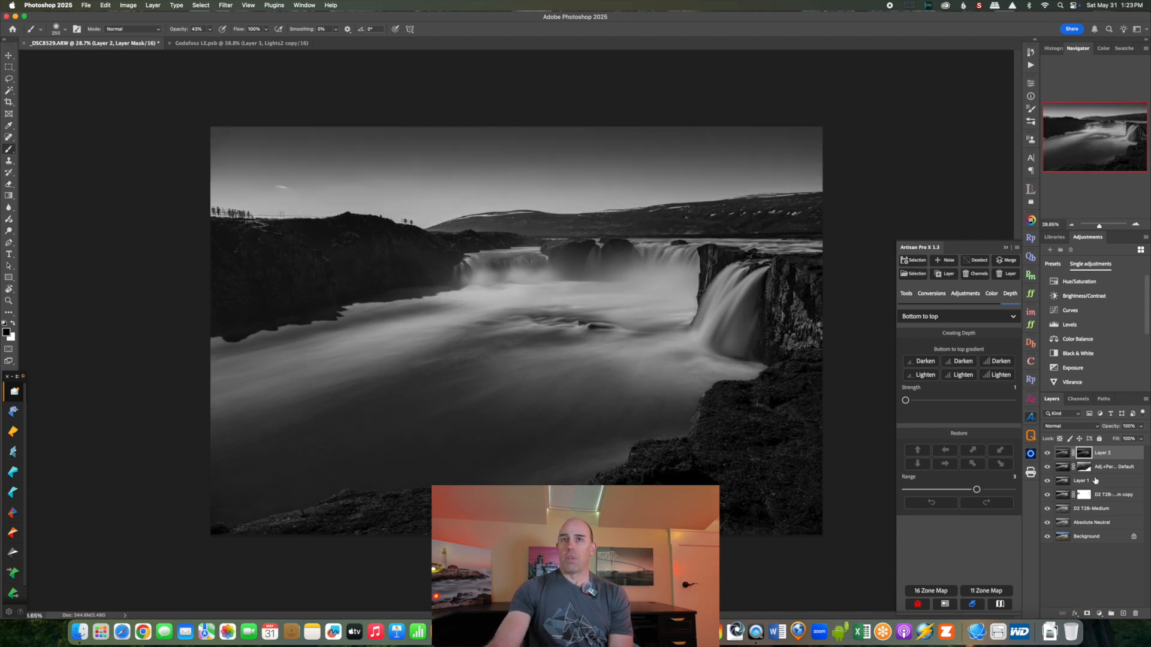
Step: Compare the image with and without the masked Layer 2
click(1048, 454)
click(1048, 454)
click(1050, 454)
click(1049, 455)
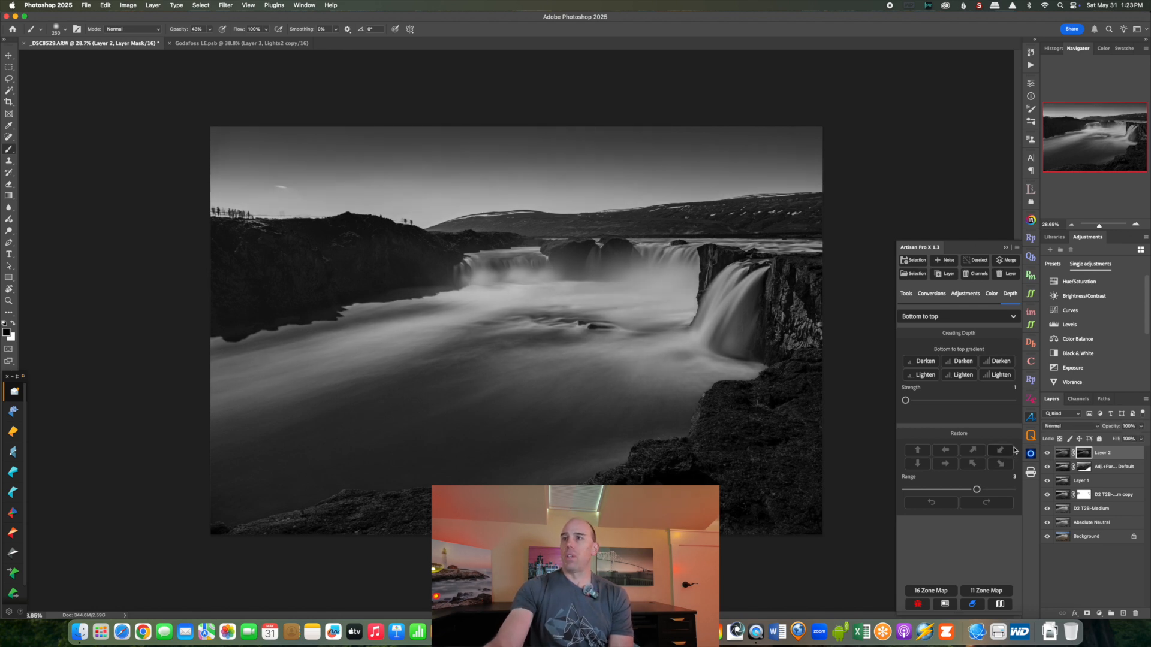
Step: Try painting white in Overlay mode with a 1000 px brush on Layer 2's mask over the bright river and falls, and revert the strokes
drag(1098, 225, 1100, 225)
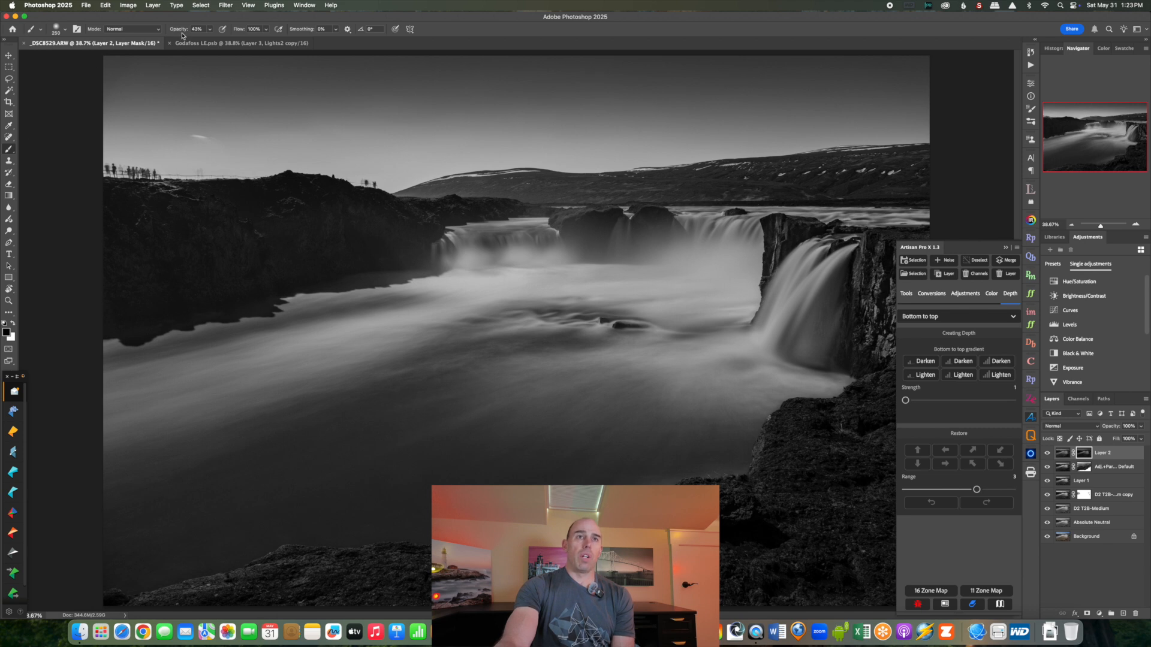
click(132, 29)
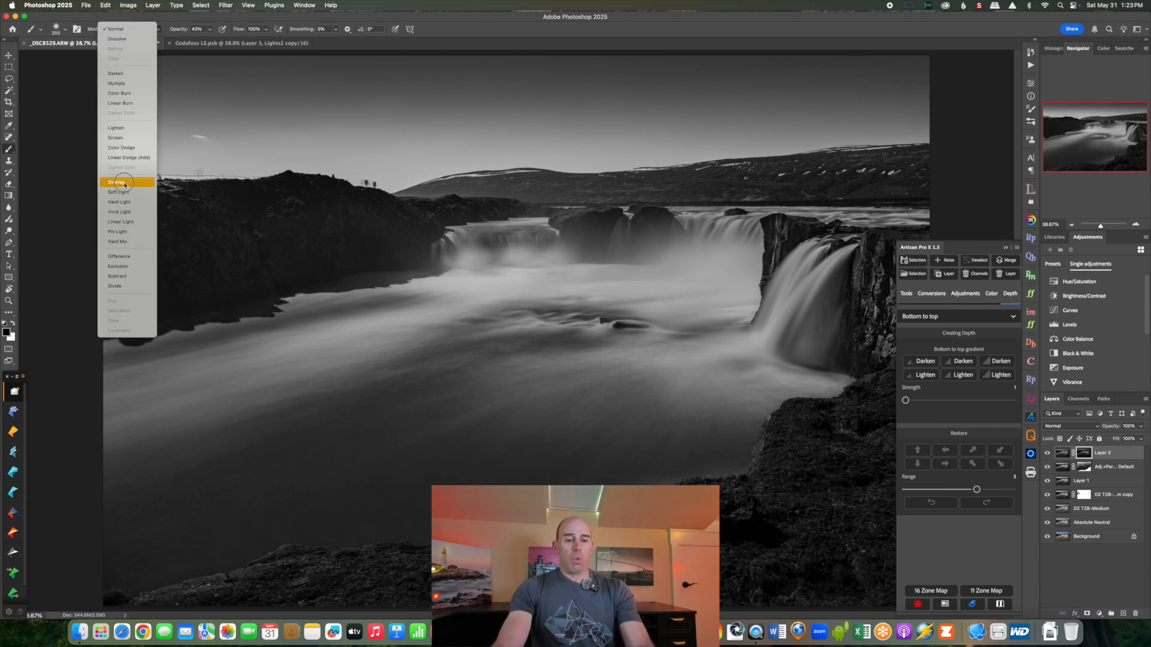
click(144, 181)
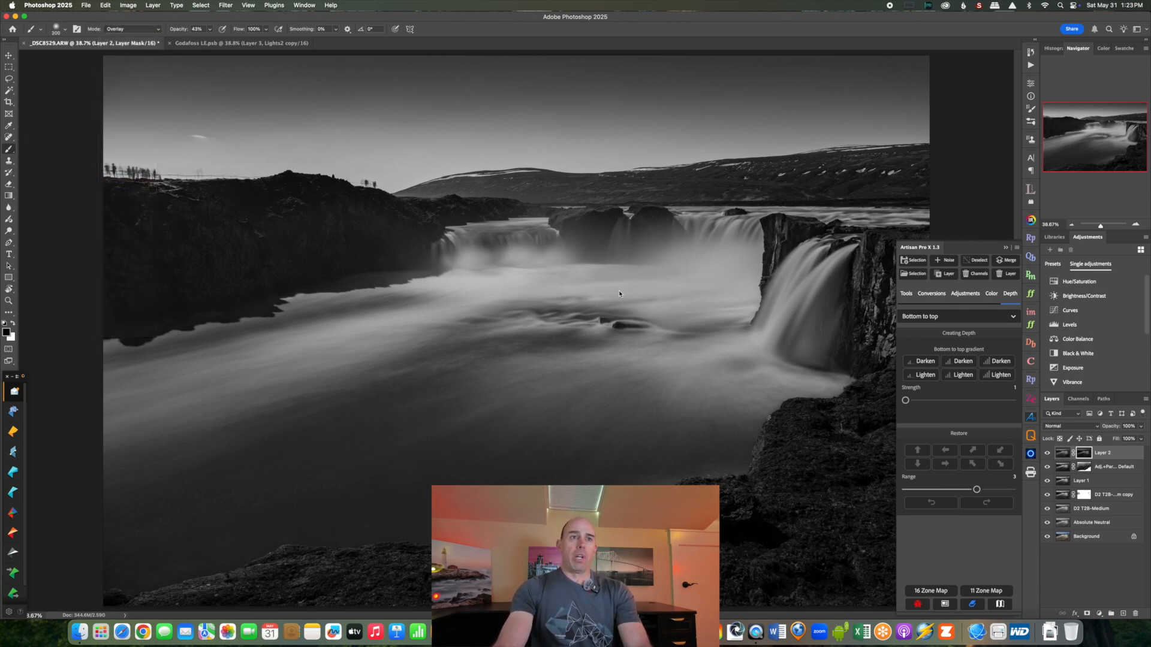
key(bracketright)
key(bracketright)
key(bracketright)
key(bracketright)
key(bracketright)
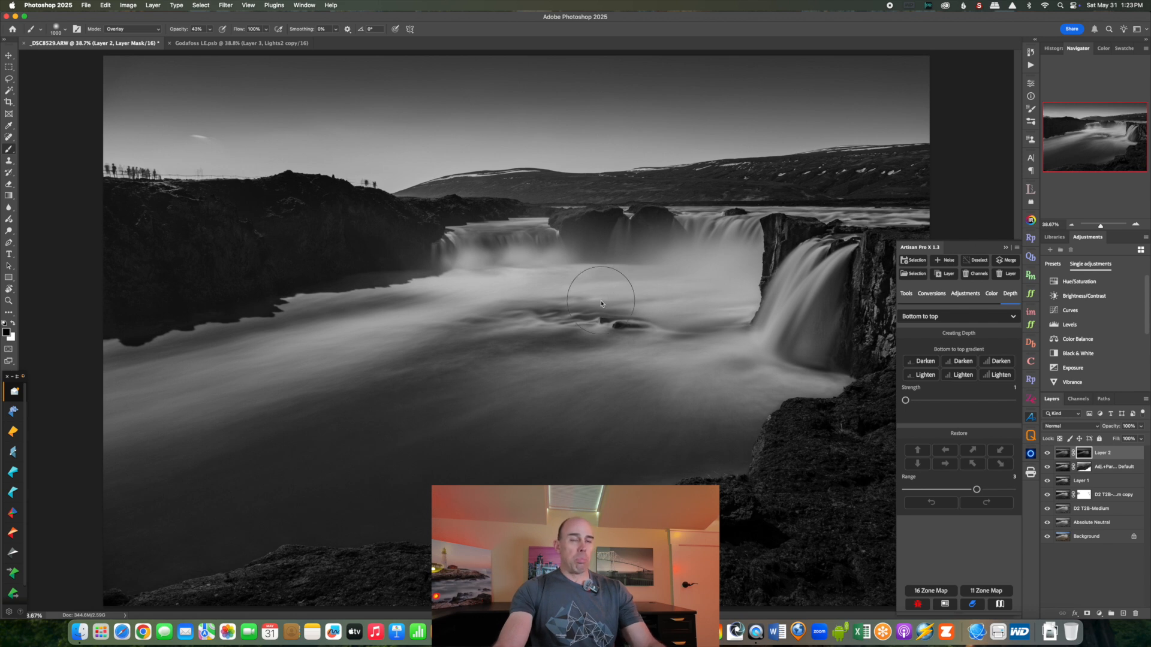
key(x)
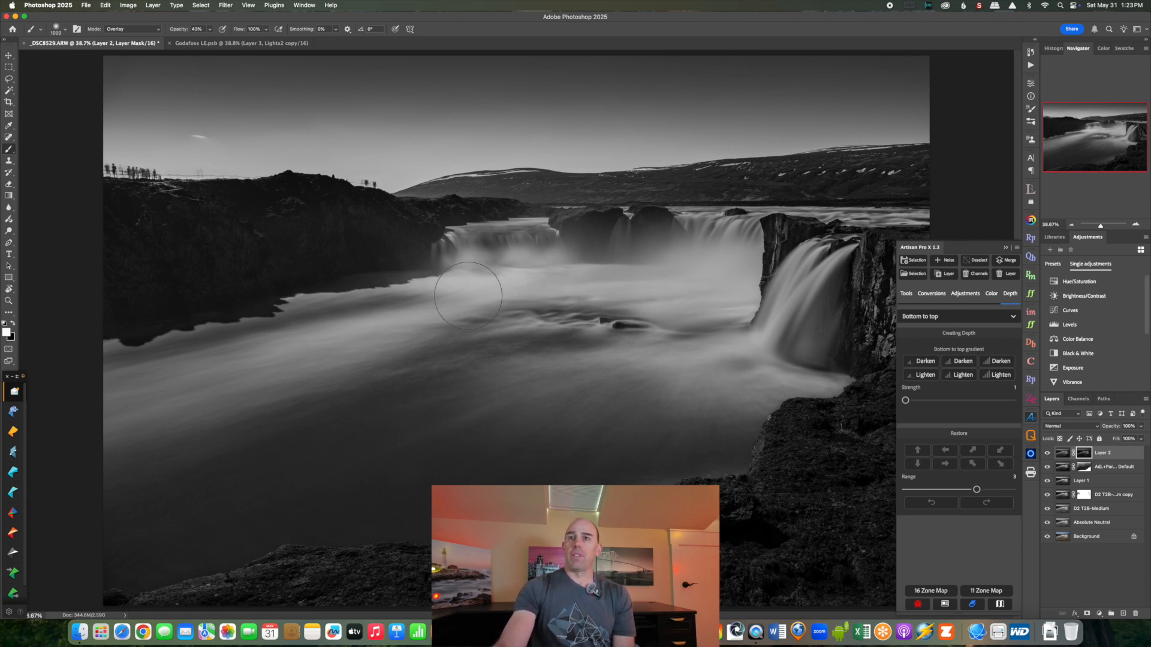
alt+click(1083, 454)
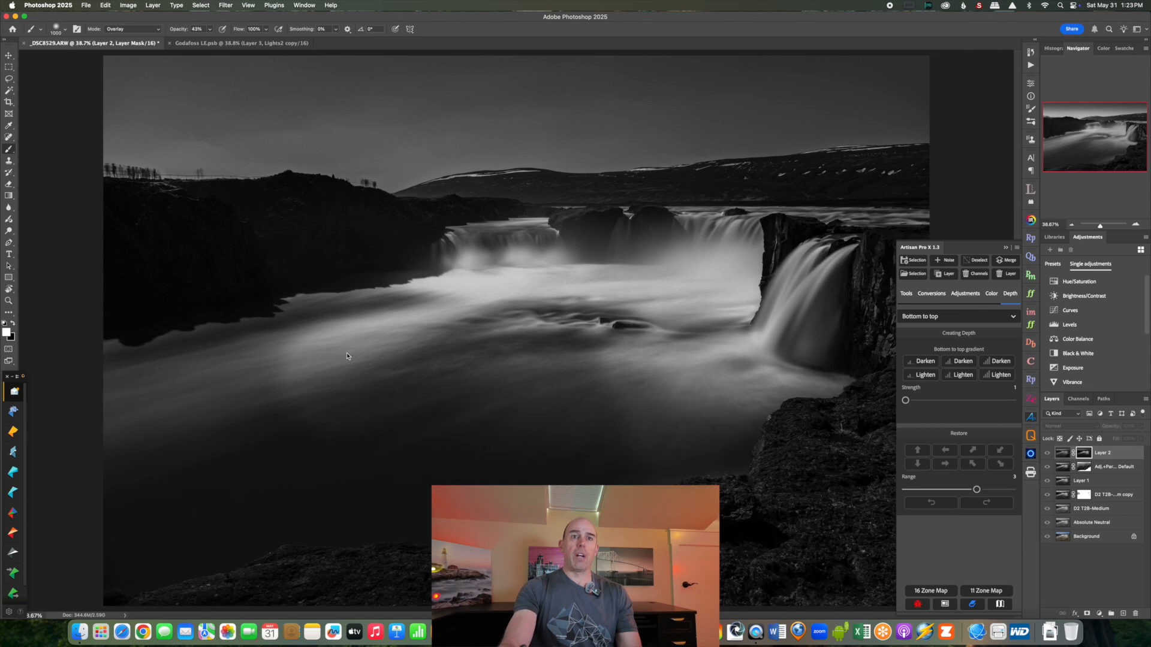
drag(313, 362, 83, 416)
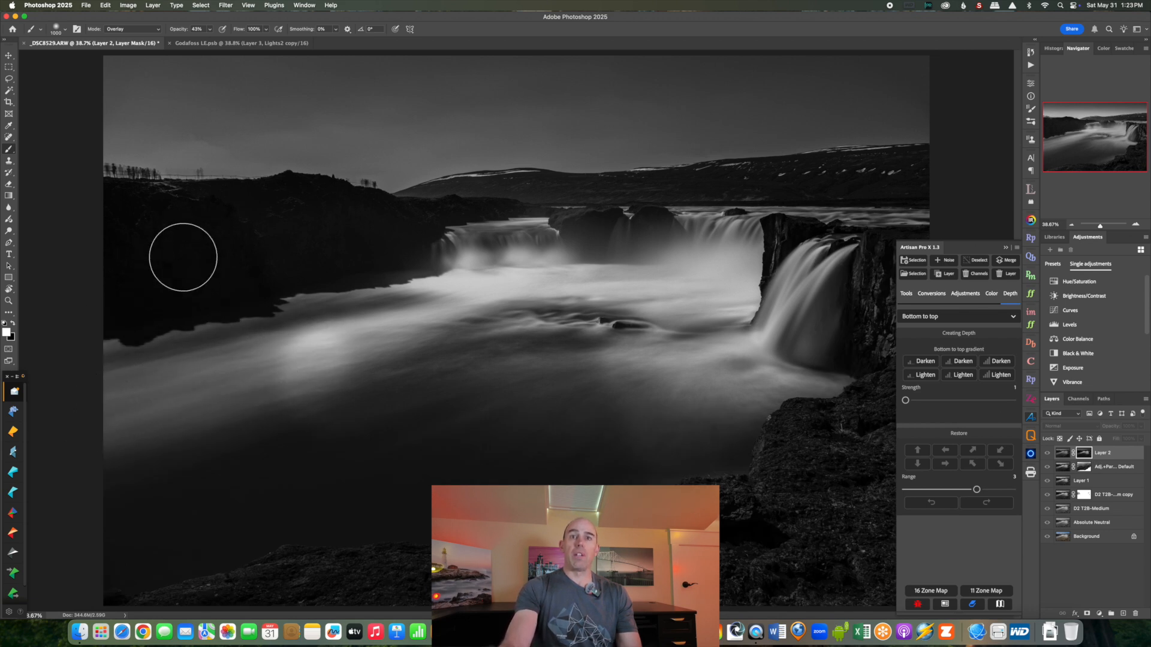
mouse_move(371, 287)
mouse_down()
mouse_move(468, 334)
mouse_move(166, 426)
mouse_move(803, 360)
mouse_move(839, 252)
mouse_move(441, 249)
mouse_move(577, 231)
mouse_up()
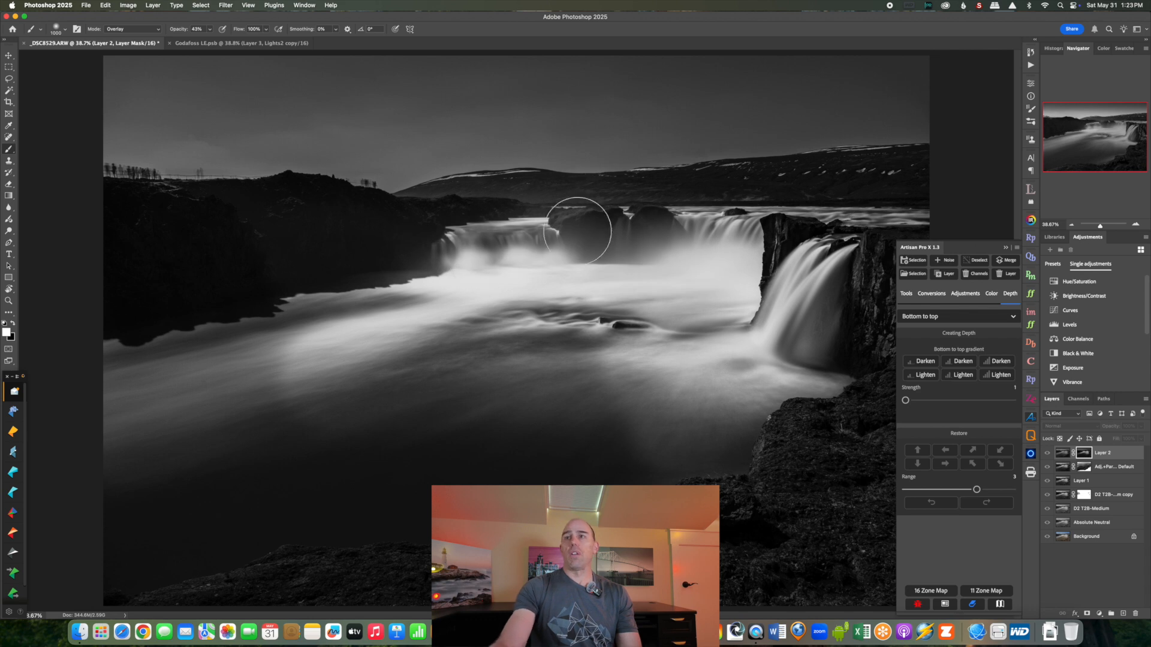
click(1031, 53)
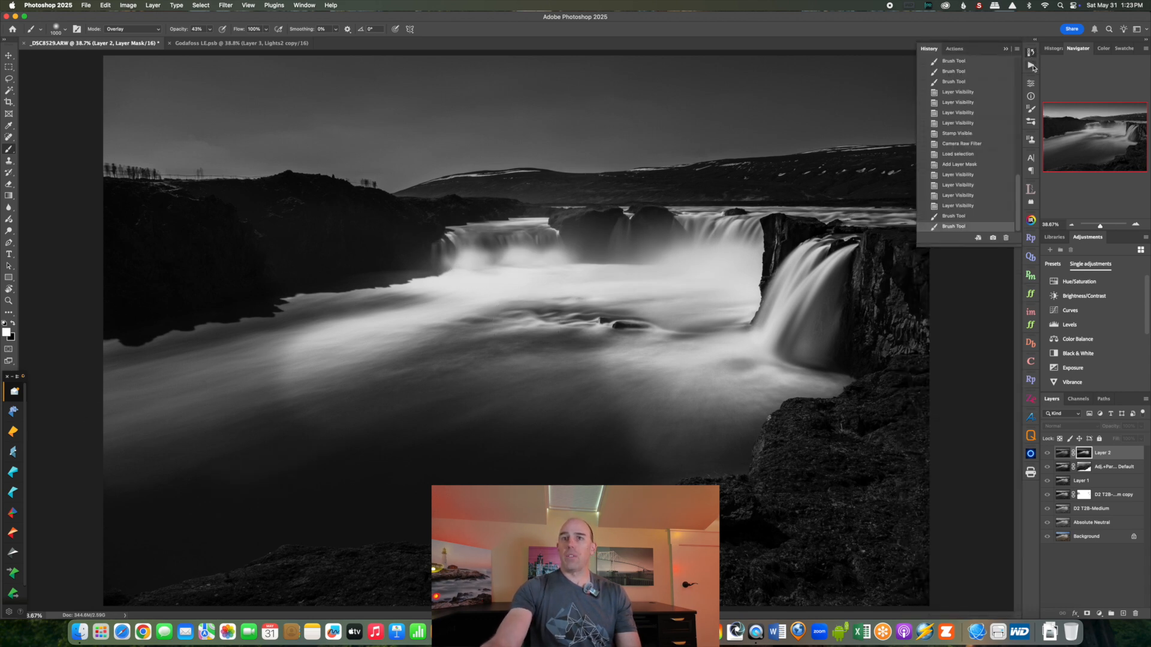
click(962, 207)
Step: Check the image with and without Layer 2, and stamp all visible layers into a new layer
click(1047, 453)
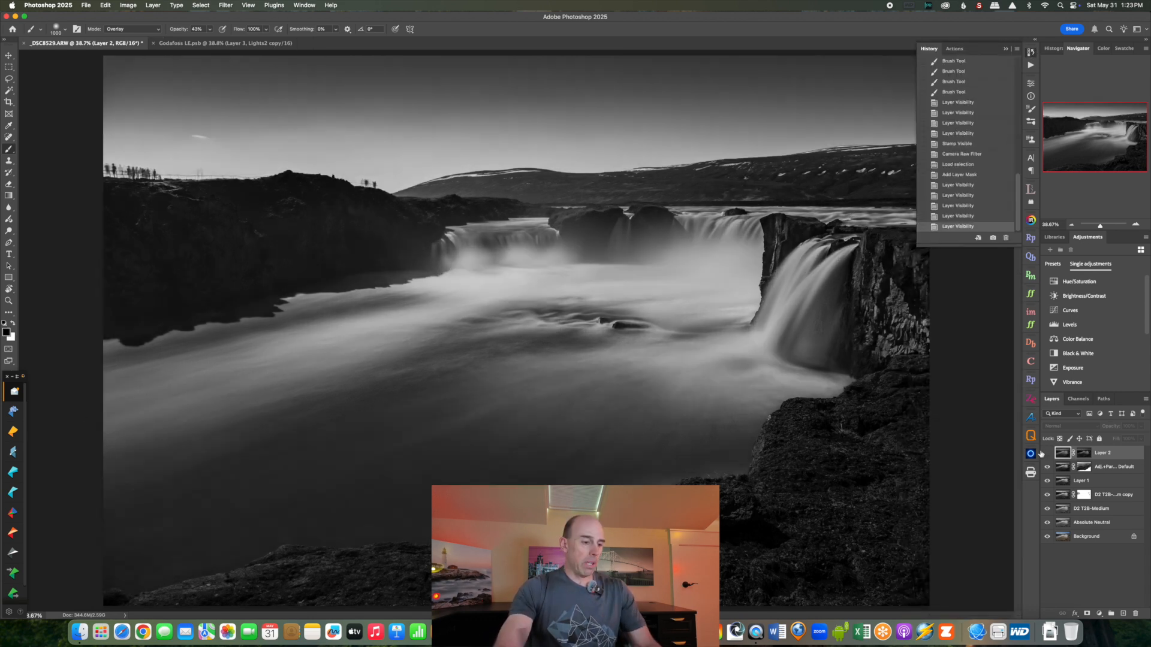
click(1047, 453)
key(super+alt+shift+e)
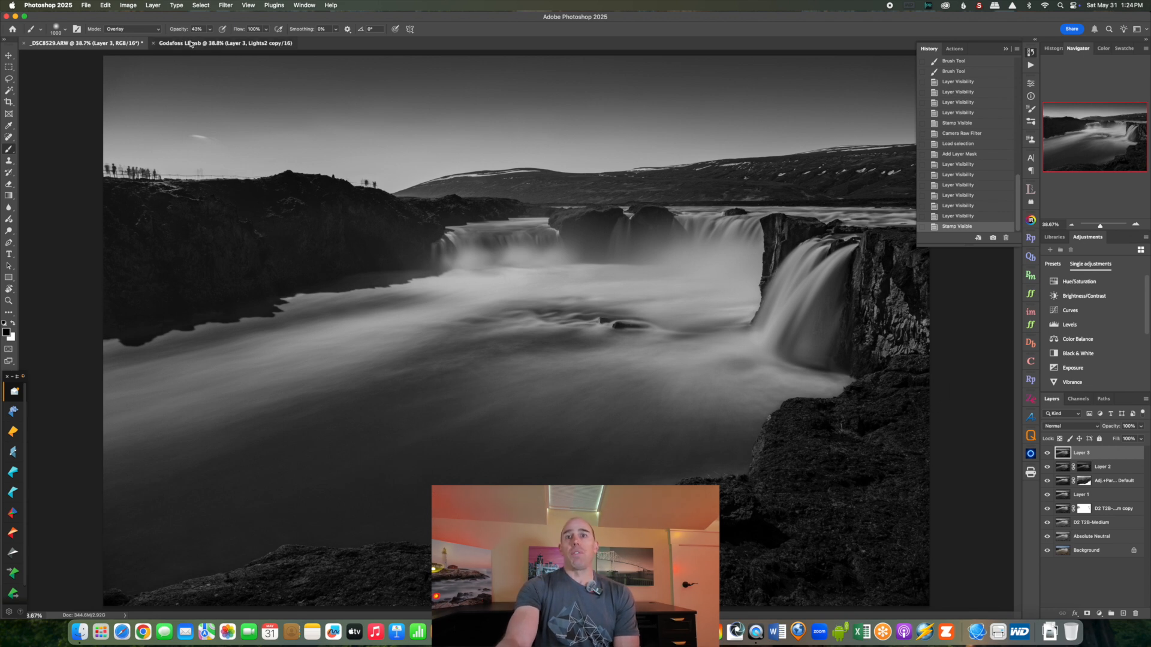
Step: Generate the full Lights luminosity masks from the stamped image with Artisan Pro X
click(225, 43)
click(132, 47)
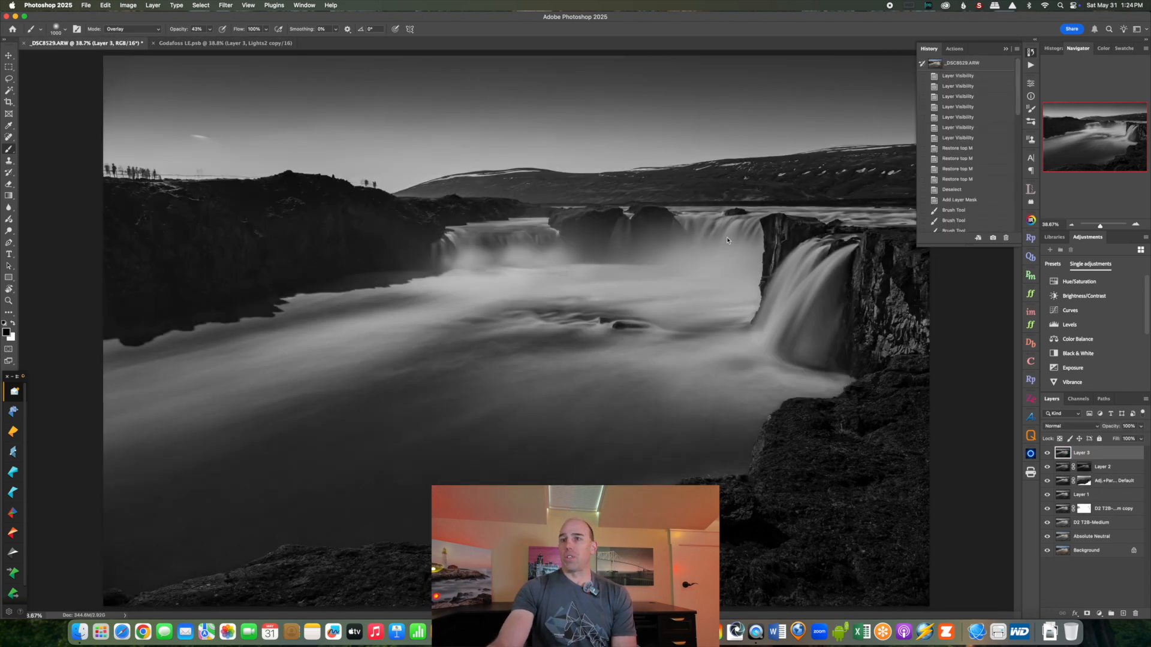
click(1031, 416)
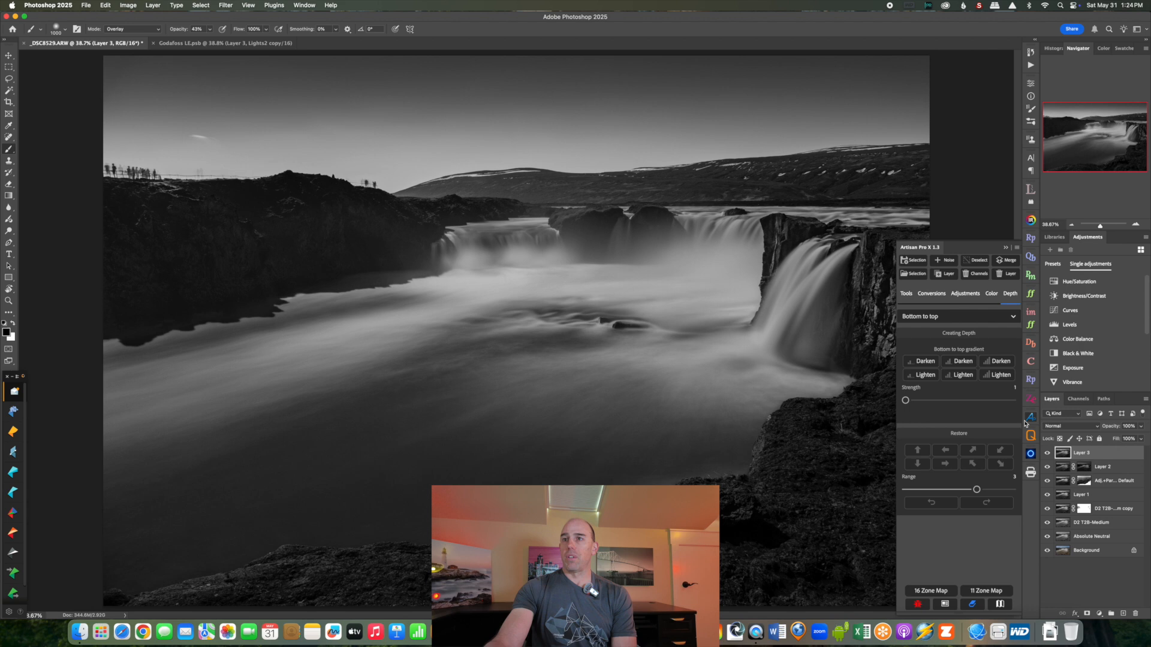
click(906, 294)
click(958, 316)
click(945, 367)
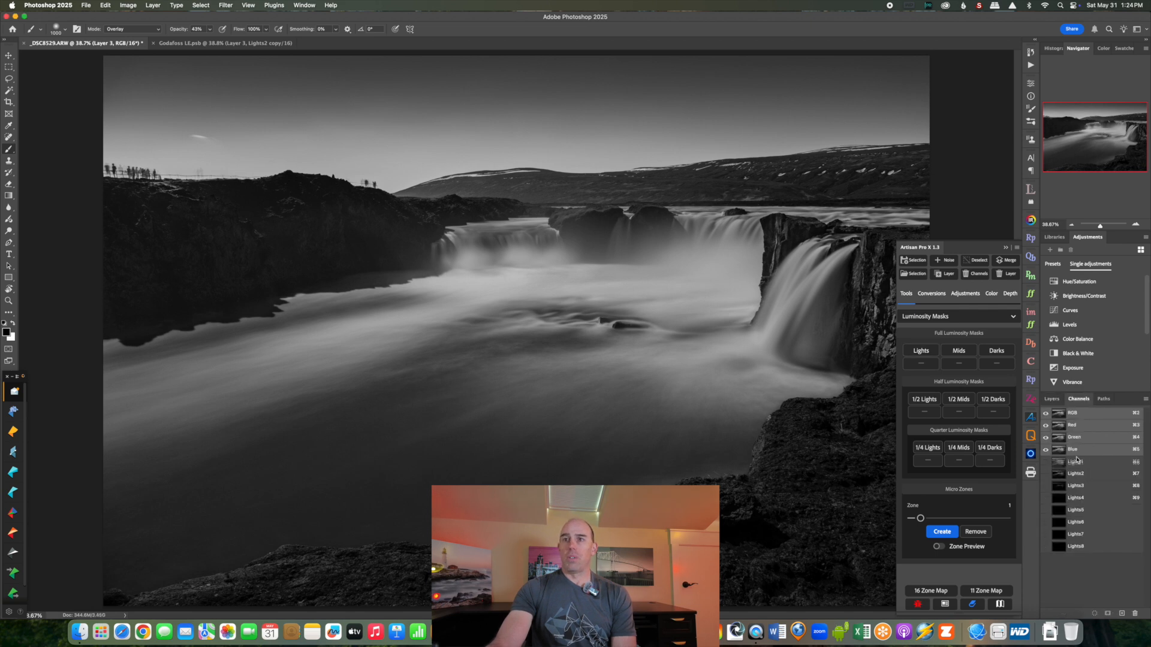
Step: Examine the Lights1 and Lights2 masks, duplicate the Lights2 channel, and remove the generated Lights set
click(1075, 463)
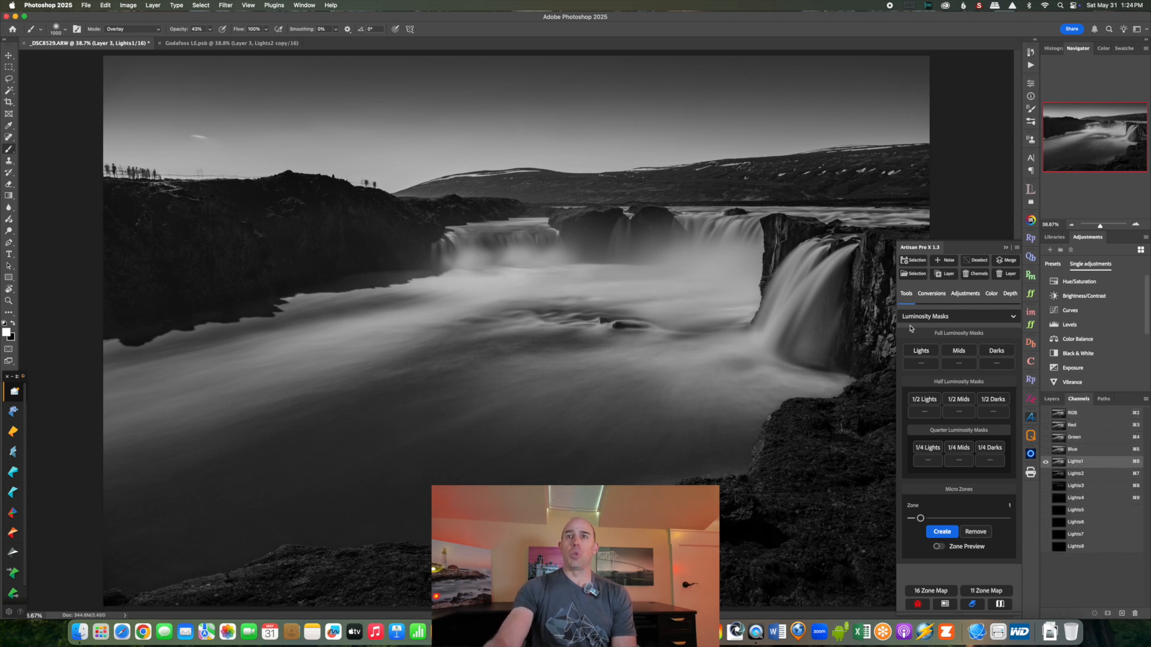
click(1060, 474)
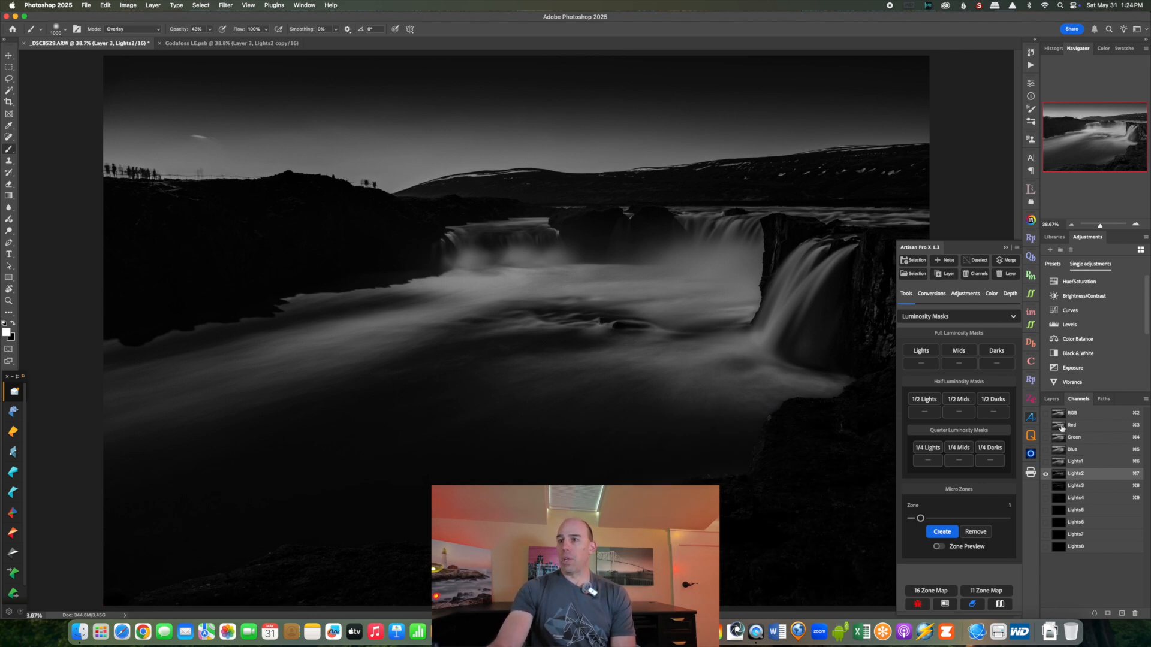
drag(1098, 476, 1122, 613)
click(925, 363)
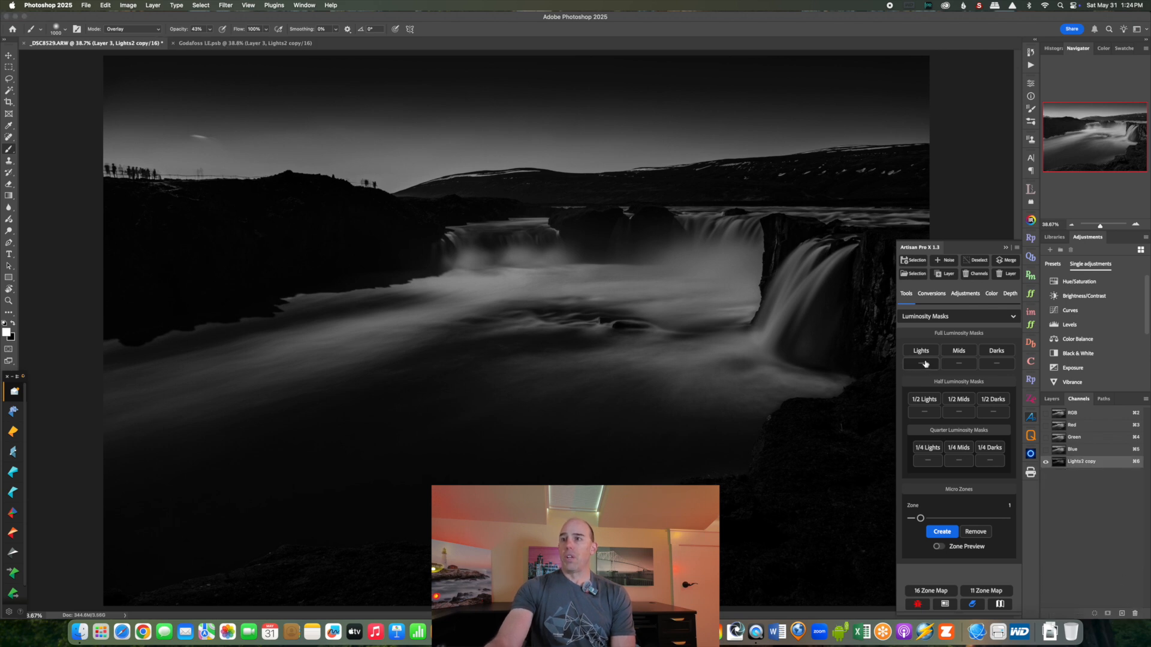
Step: Generate the half Lights luminosity masks and compare Lights1.5 with the Lights2 copy channel
click(1073, 413)
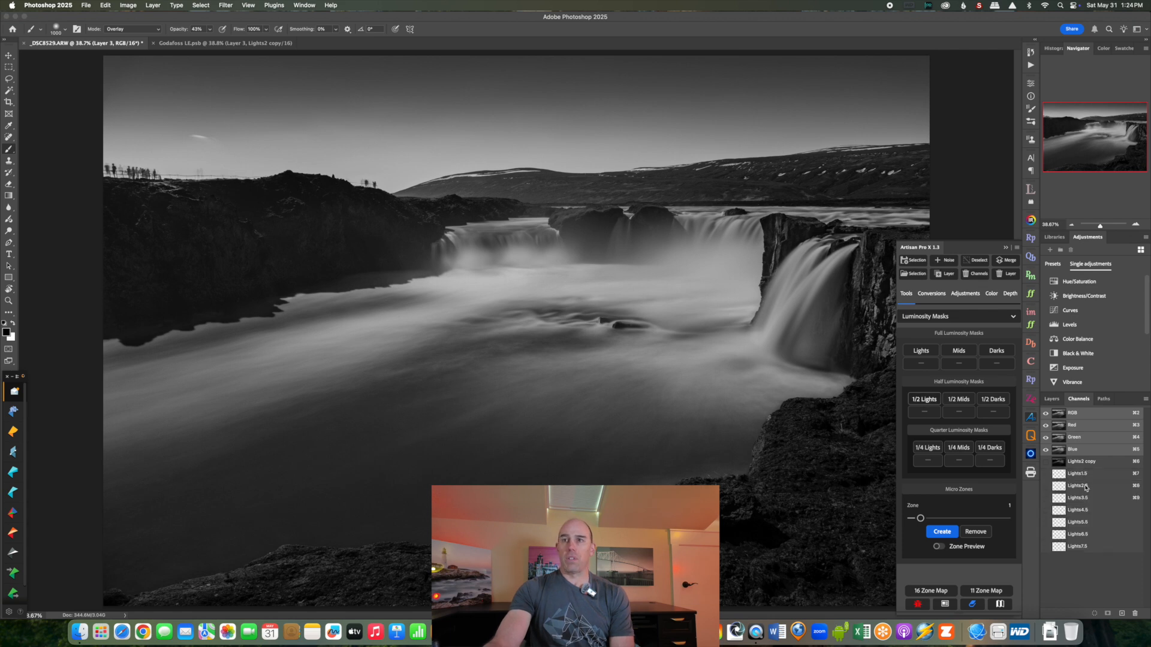
click(1078, 473)
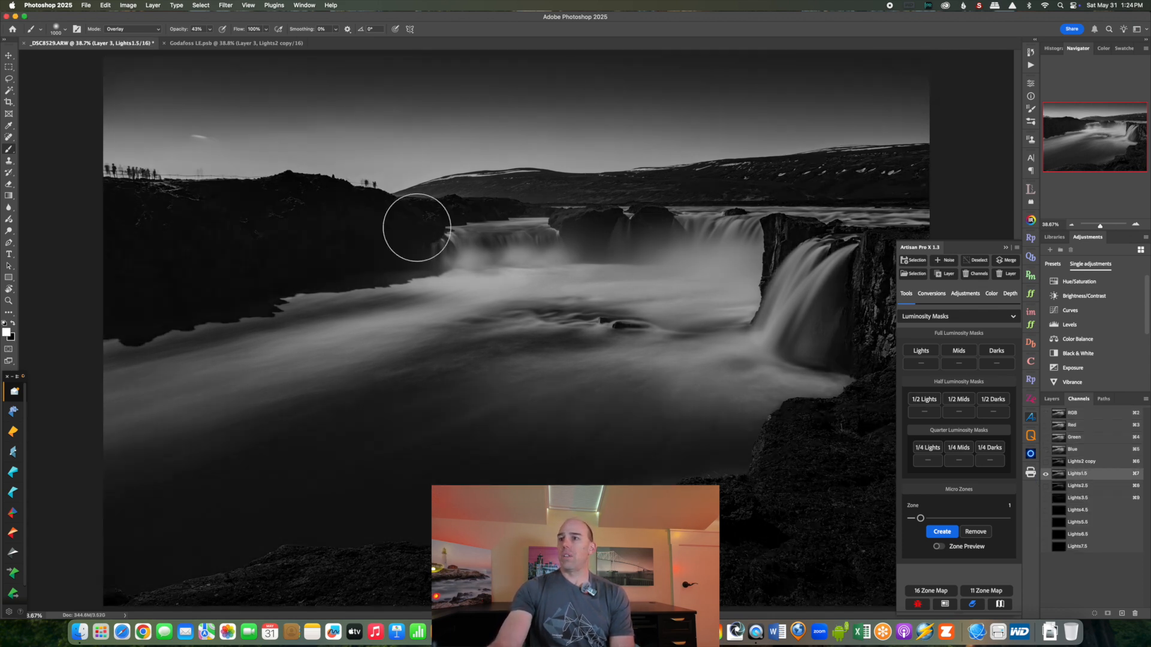
click(1076, 462)
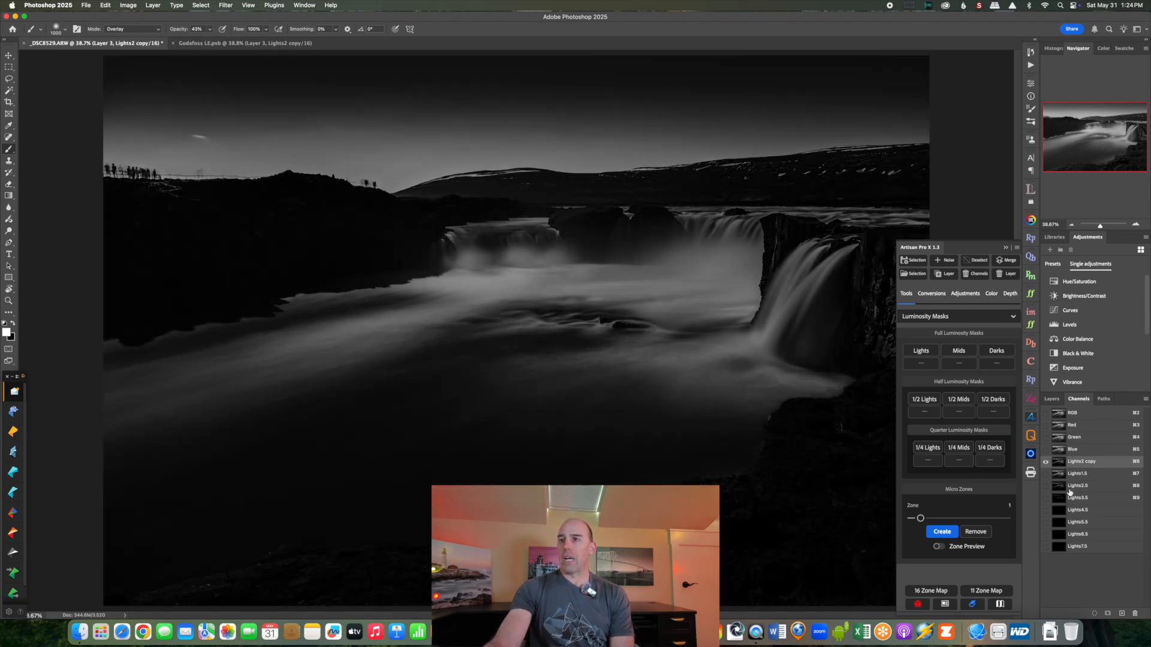
click(923, 402)
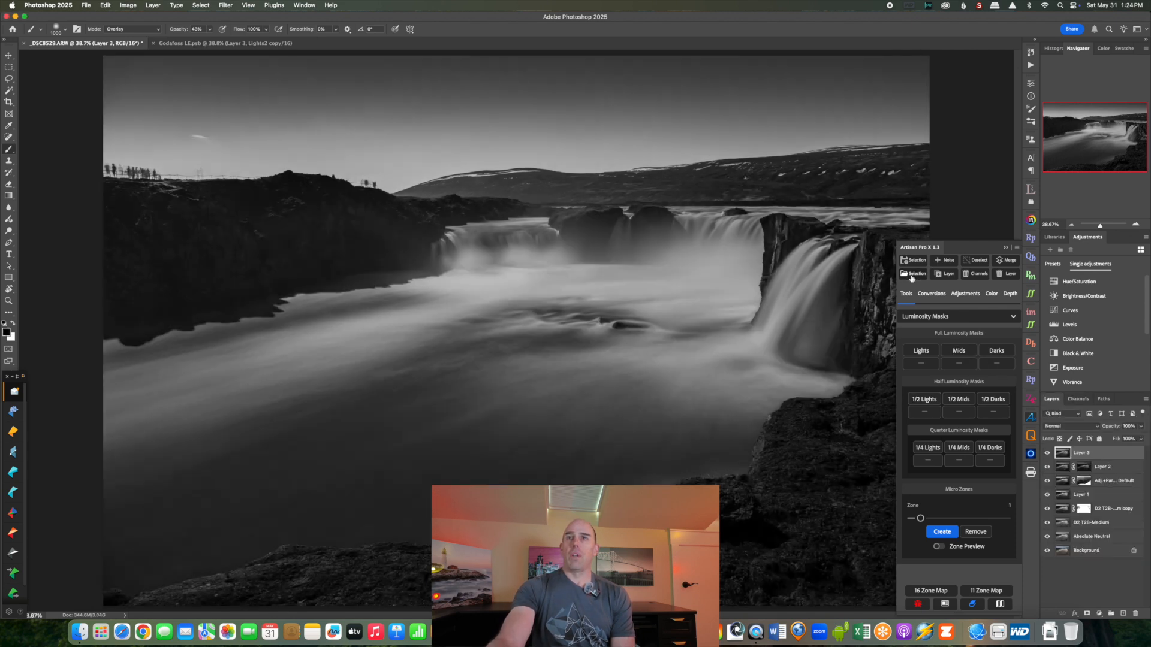
Step: Load the GND Opt channel from Godafoss LE.psb as a selection of the ground
click(911, 274)
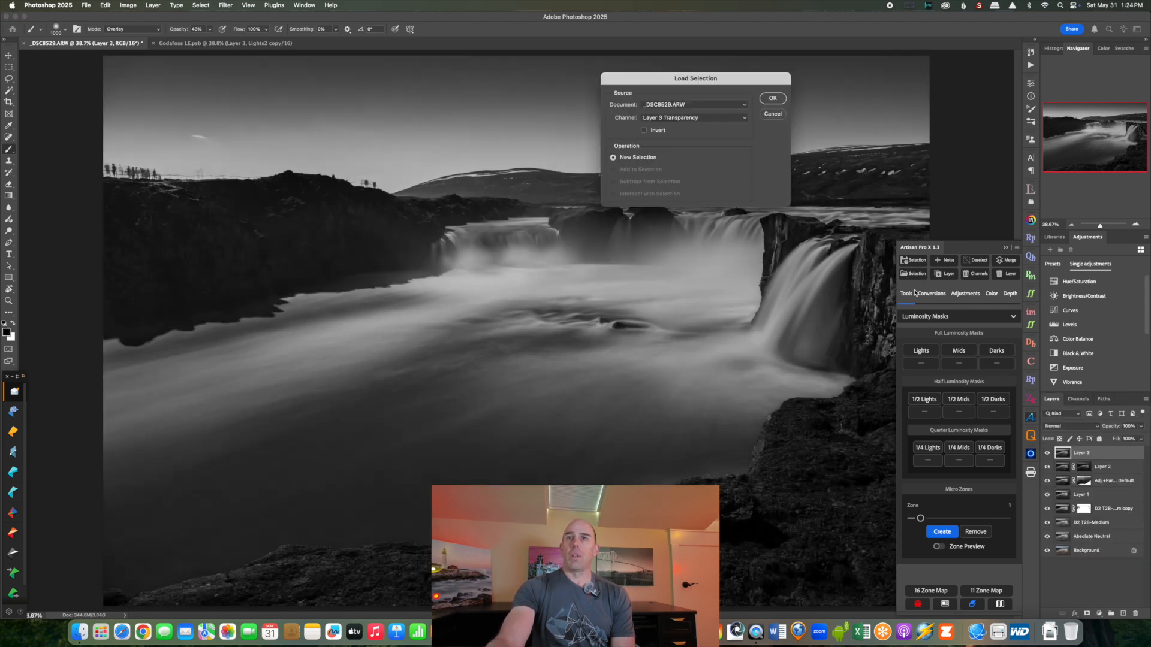
click(678, 106)
click(679, 116)
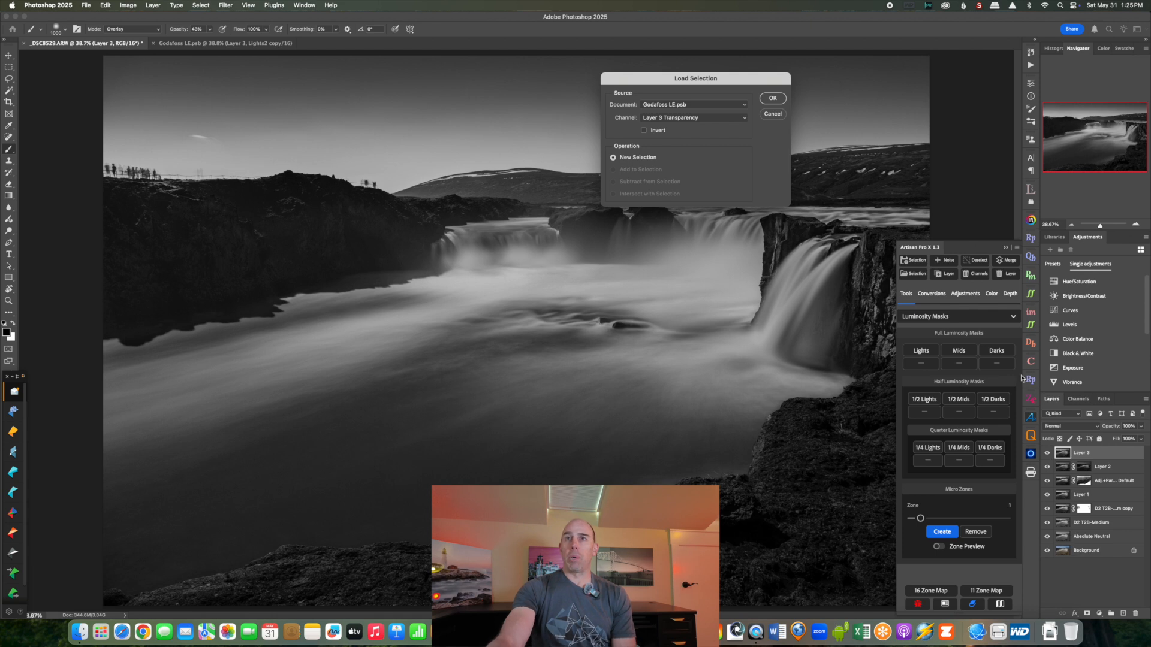
click(702, 118)
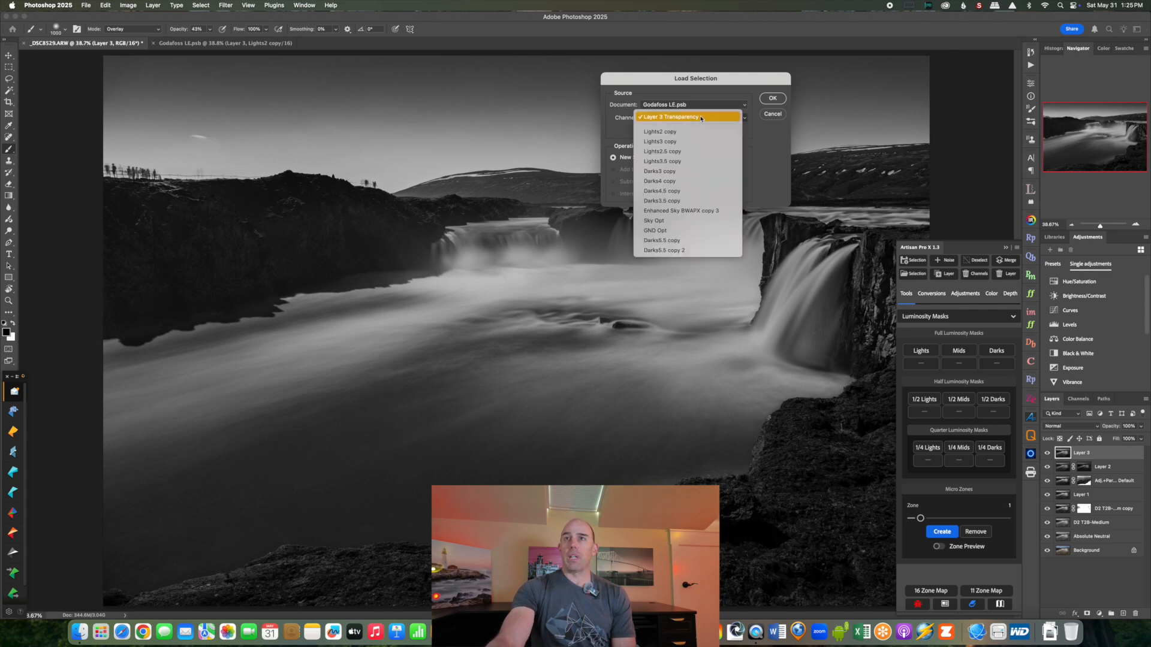
click(688, 222)
click(767, 102)
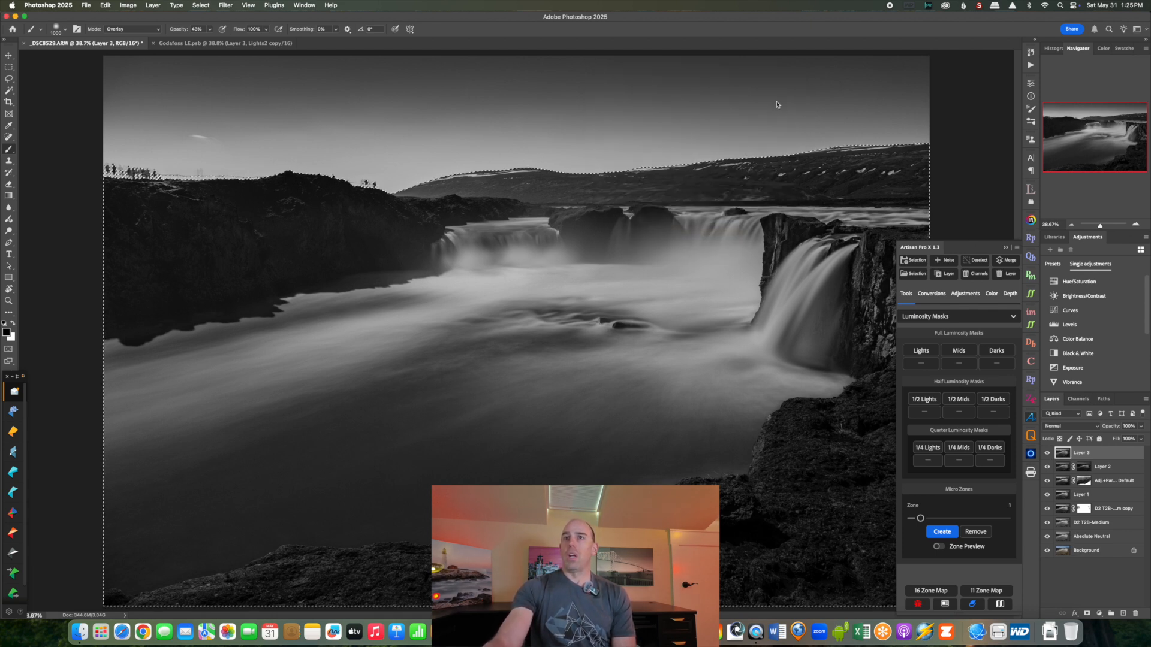
Step: Intersect the ground selection with the Lights2 copy channel of the current document
click(913, 273)
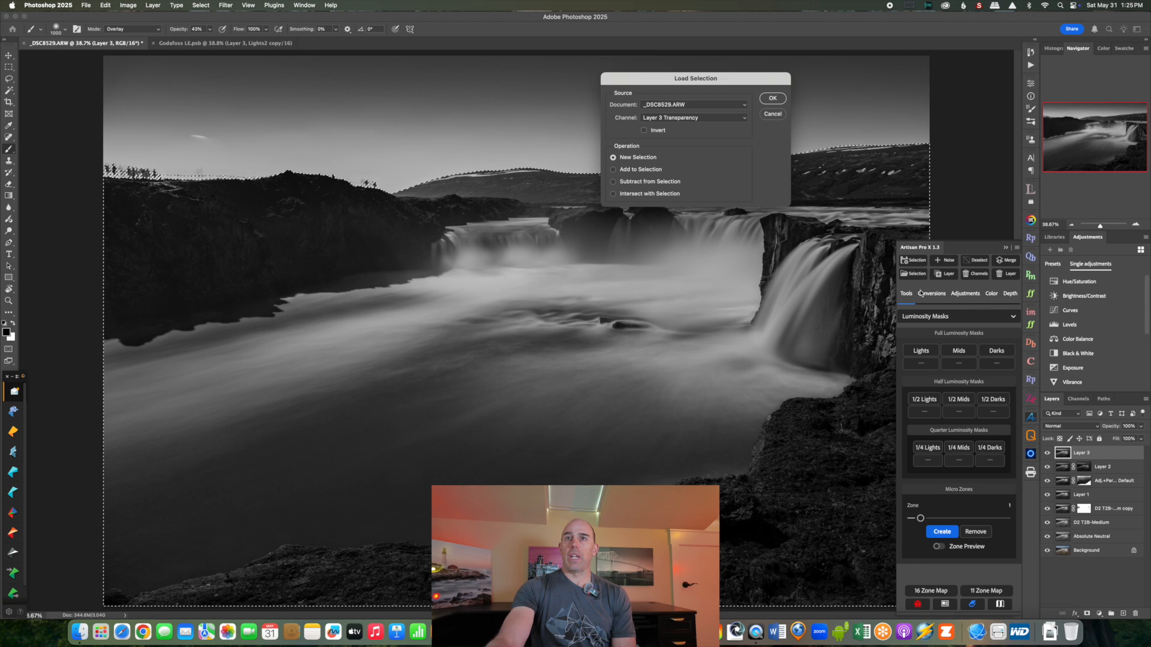
click(689, 117)
click(665, 131)
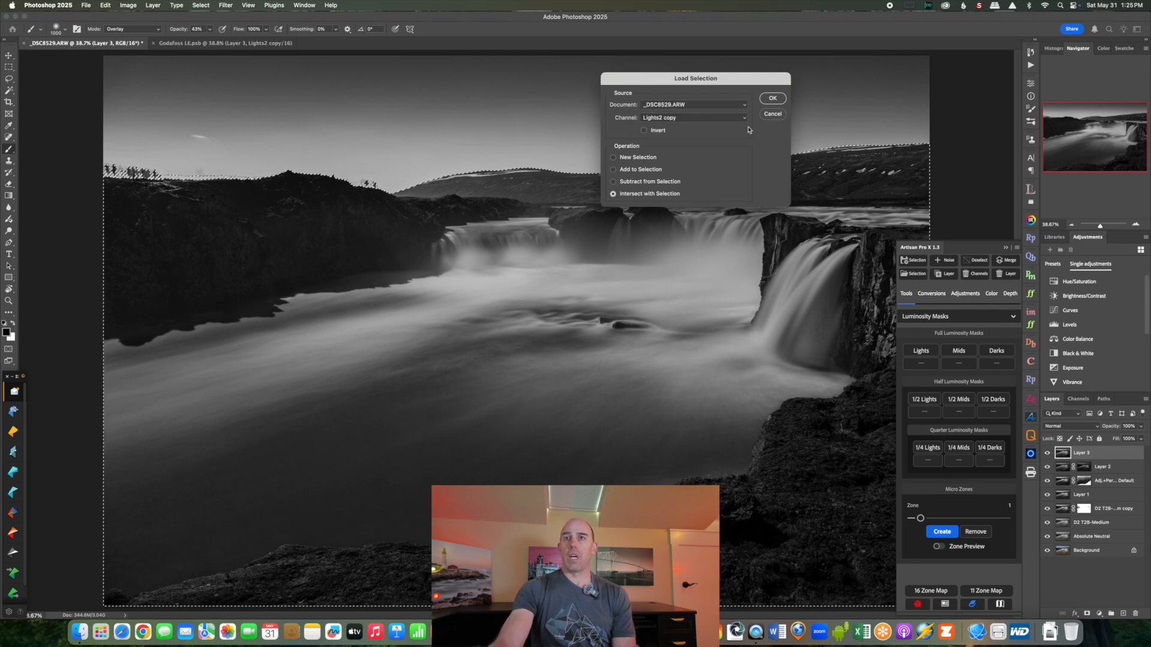
click(772, 98)
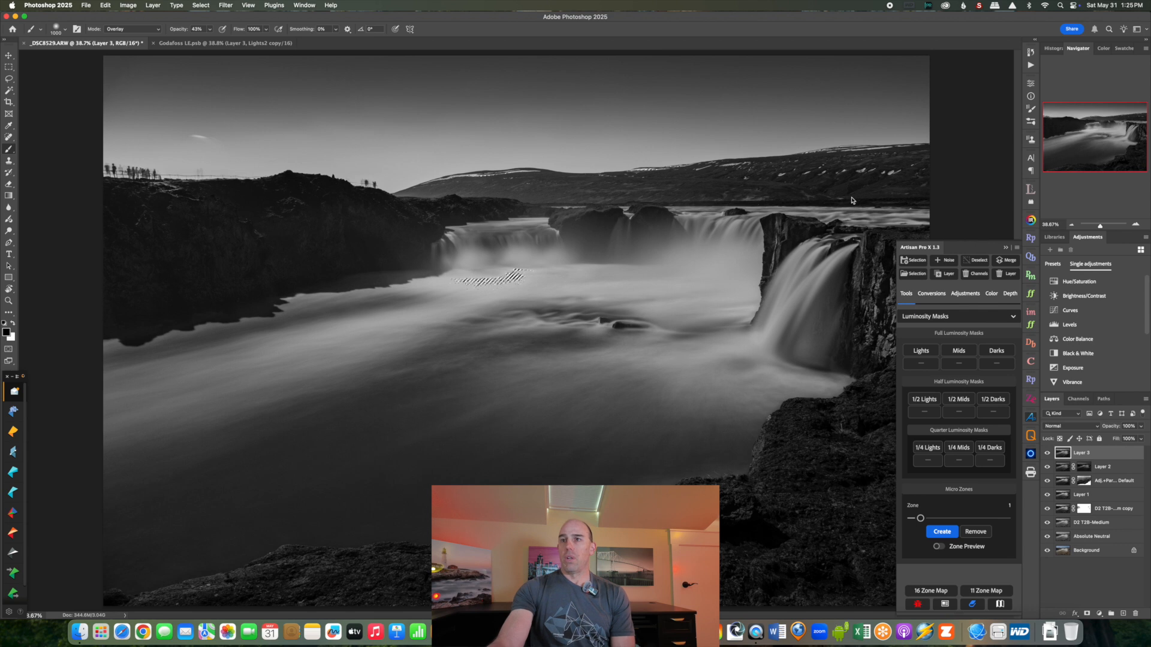
Step: Lighten the selected water highlights with the selective Pro Adjustment at strength 1, and raise its strength to 2
click(926, 311)
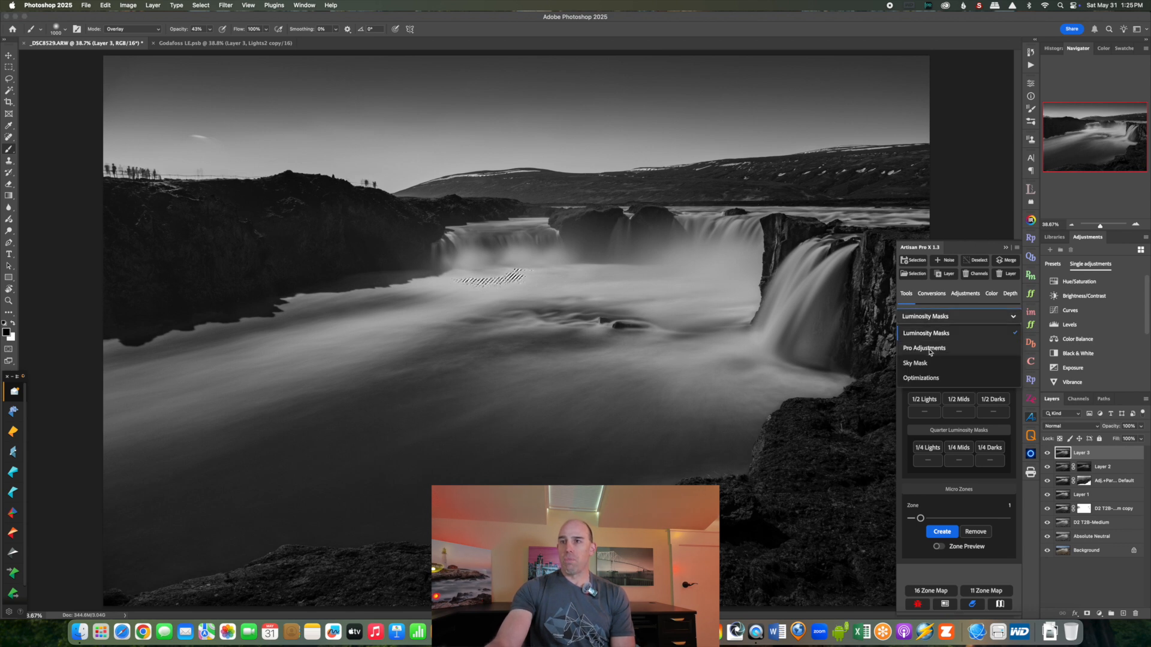
click(929, 348)
click(920, 468)
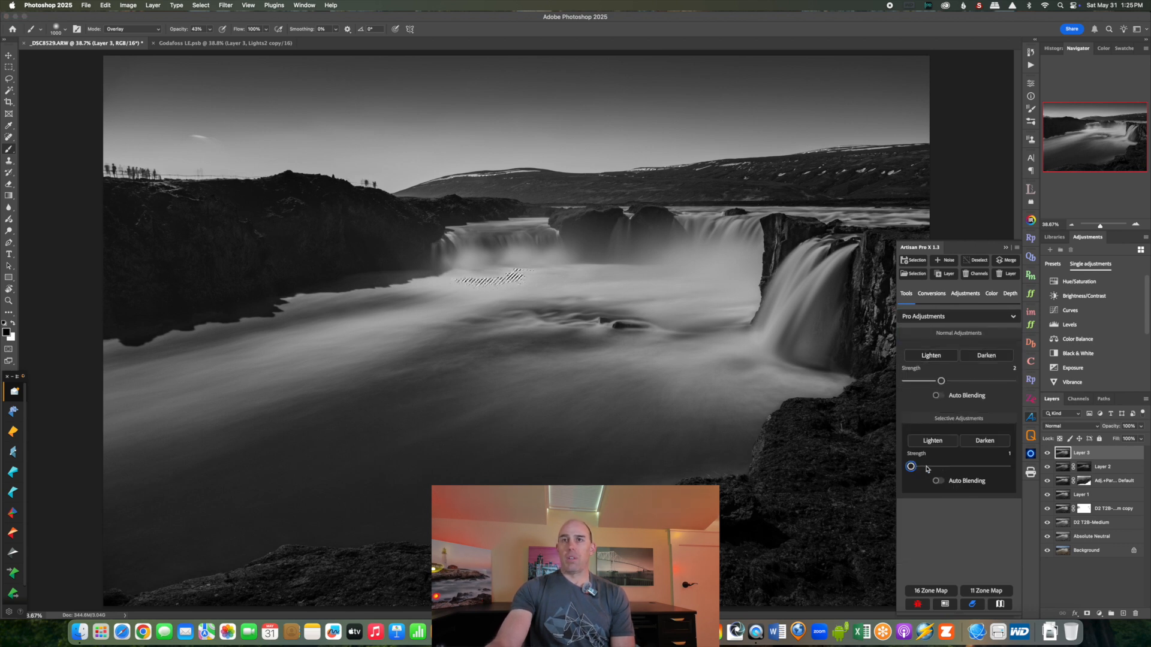
click(933, 442)
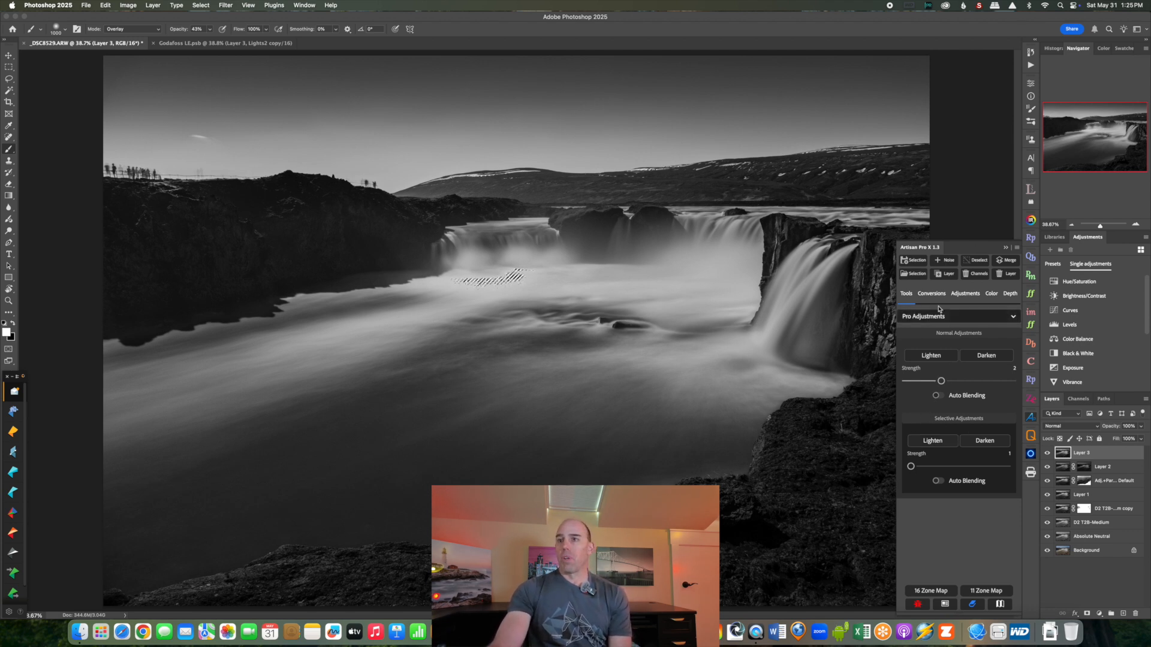
click(951, 465)
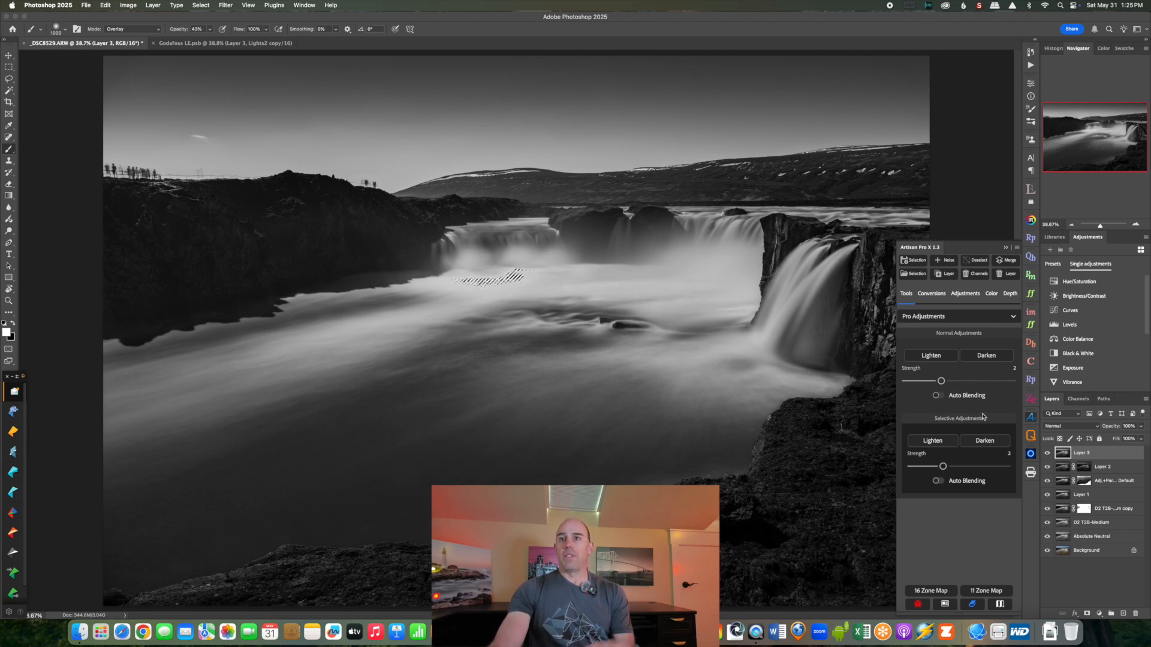
Step: Compare the image with and without Layer 3, and duplicate that layer
click(1047, 453)
click(1048, 454)
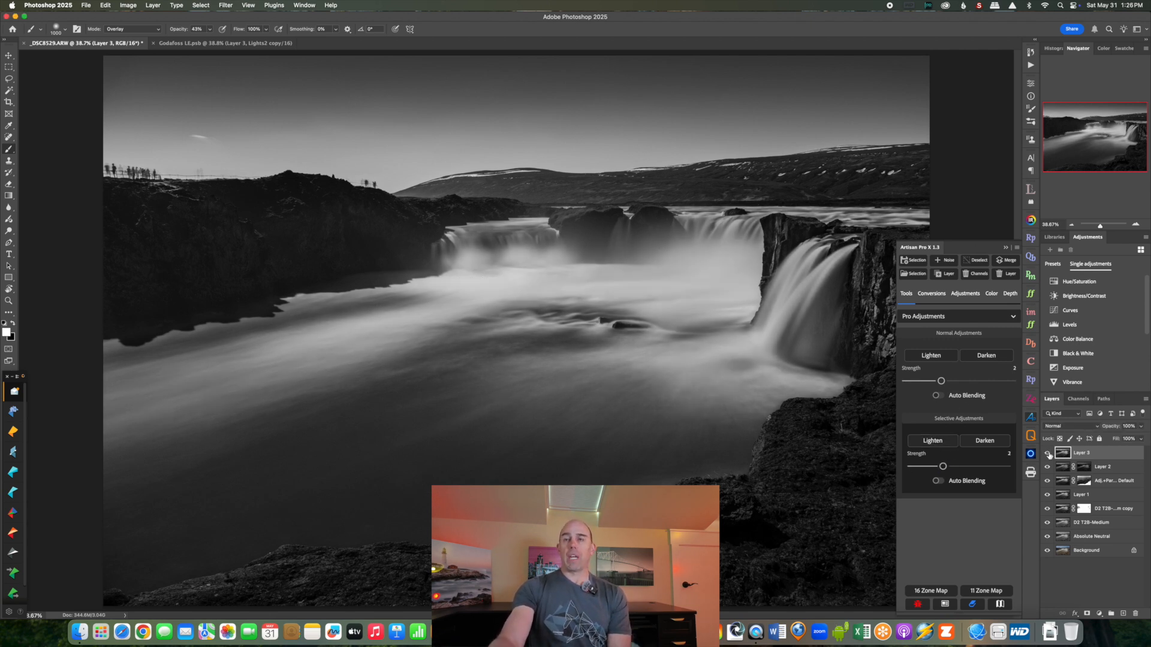
key(ctrl+j)
Step: Load the GND Opt selection from Godafoss LE.psb and subtract the water, foreground and near cliff so only the distant hills remain selected
key(m)
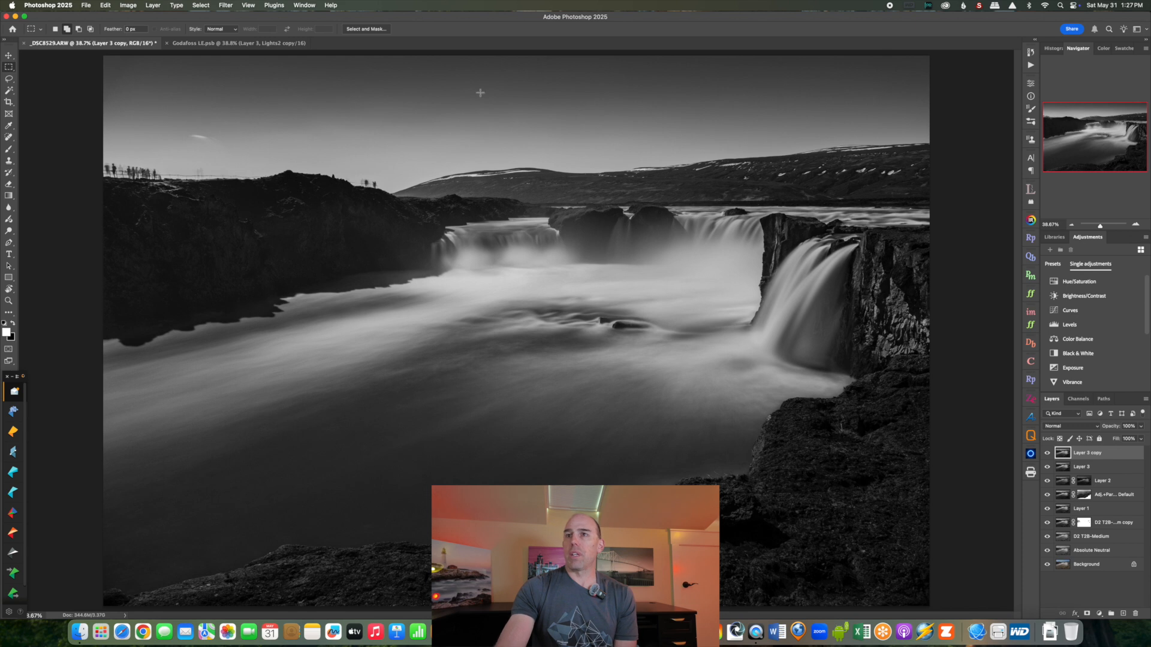
click(1031, 416)
click(913, 273)
click(711, 107)
click(708, 114)
click(712, 118)
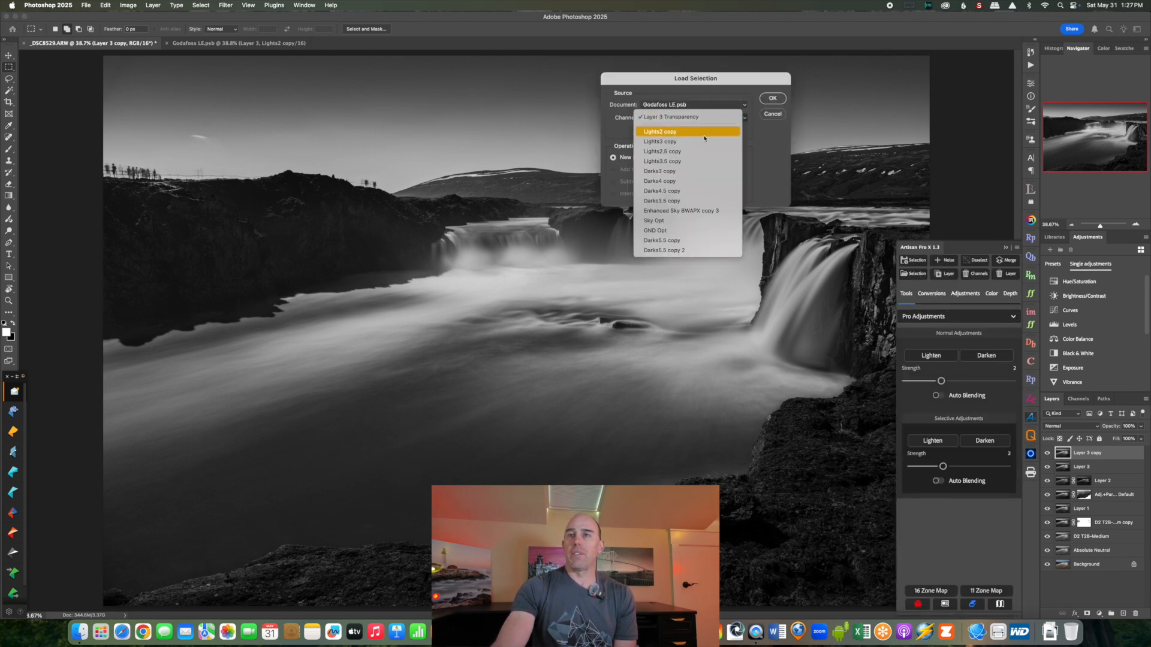
click(693, 230)
click(773, 99)
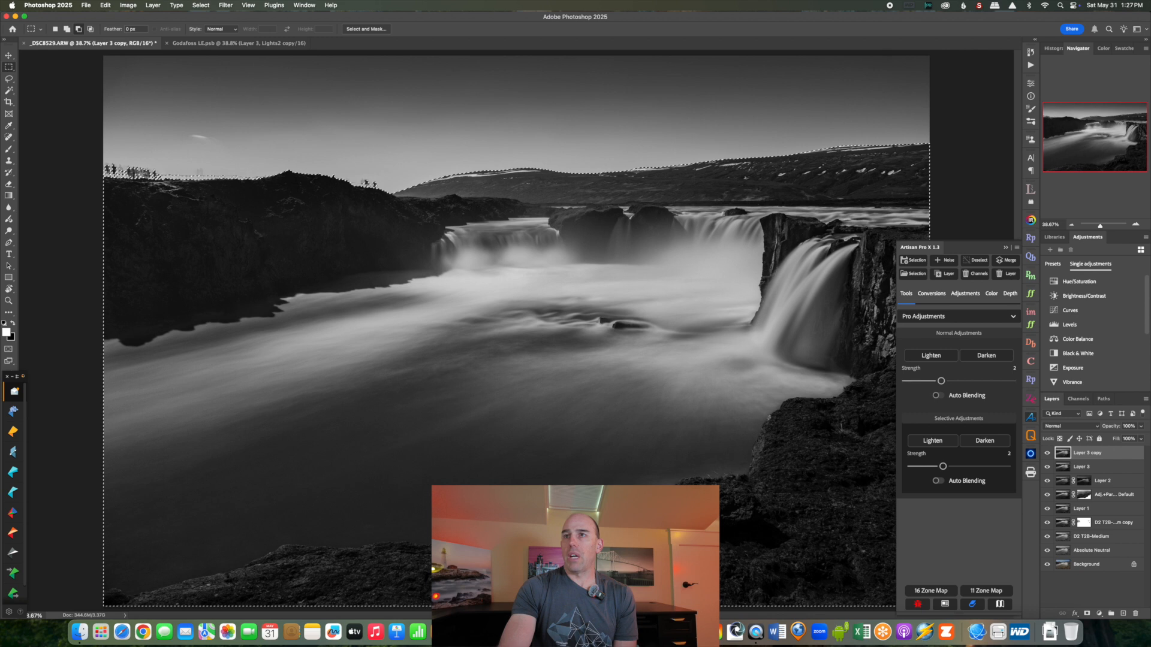
drag(935, 205, 84, 604)
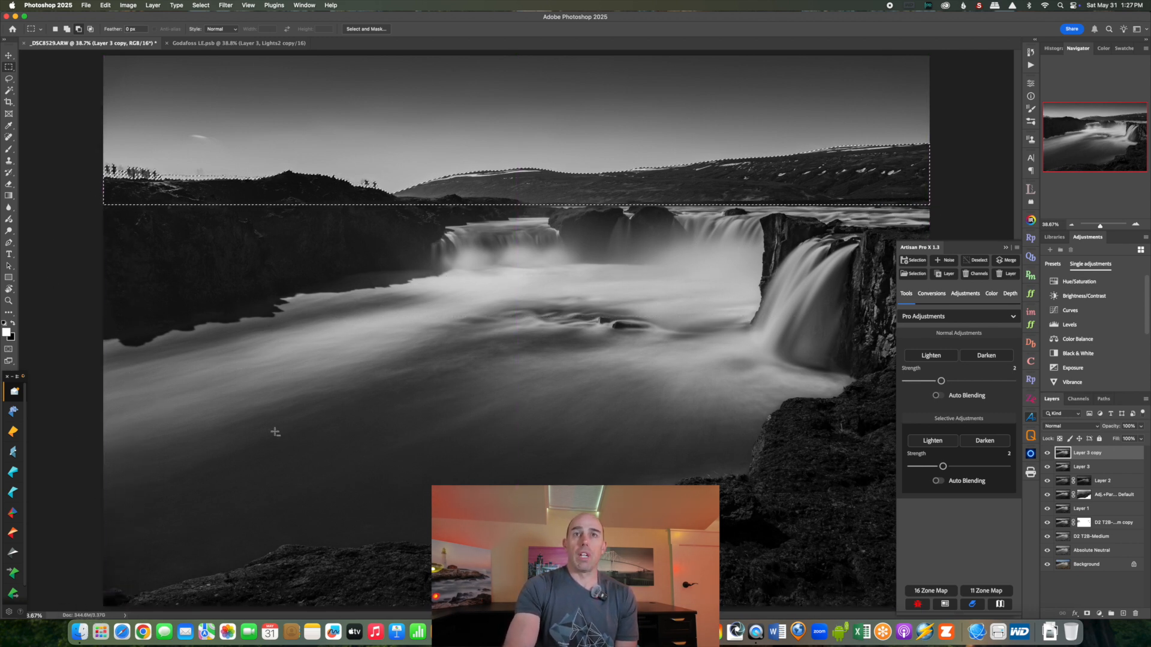
drag(104, 141, 390, 249)
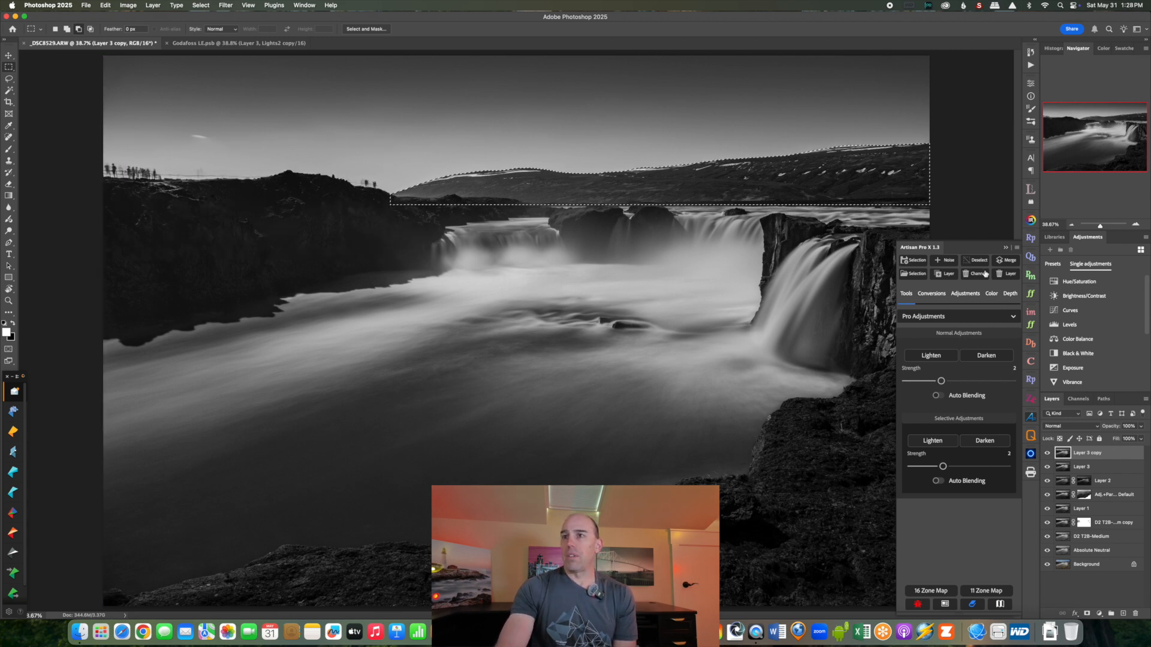
Step: Darken the selected hills with medium top-to-bottom depth gradients, once at strength 1 and twice at strength 2
click(1010, 294)
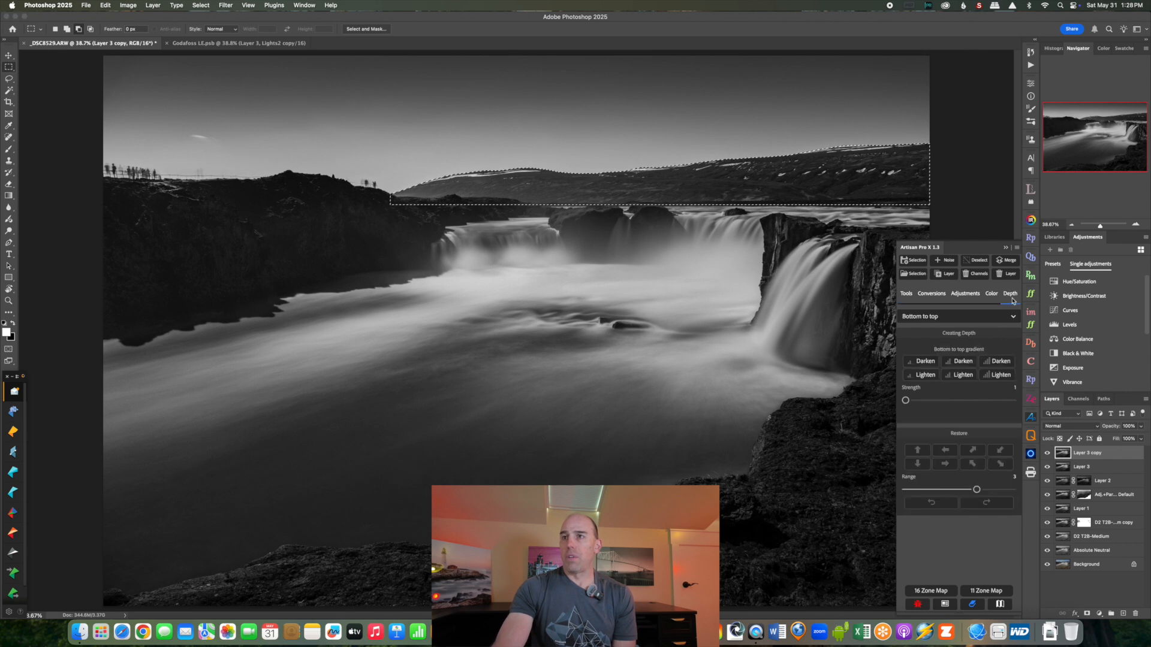
click(959, 317)
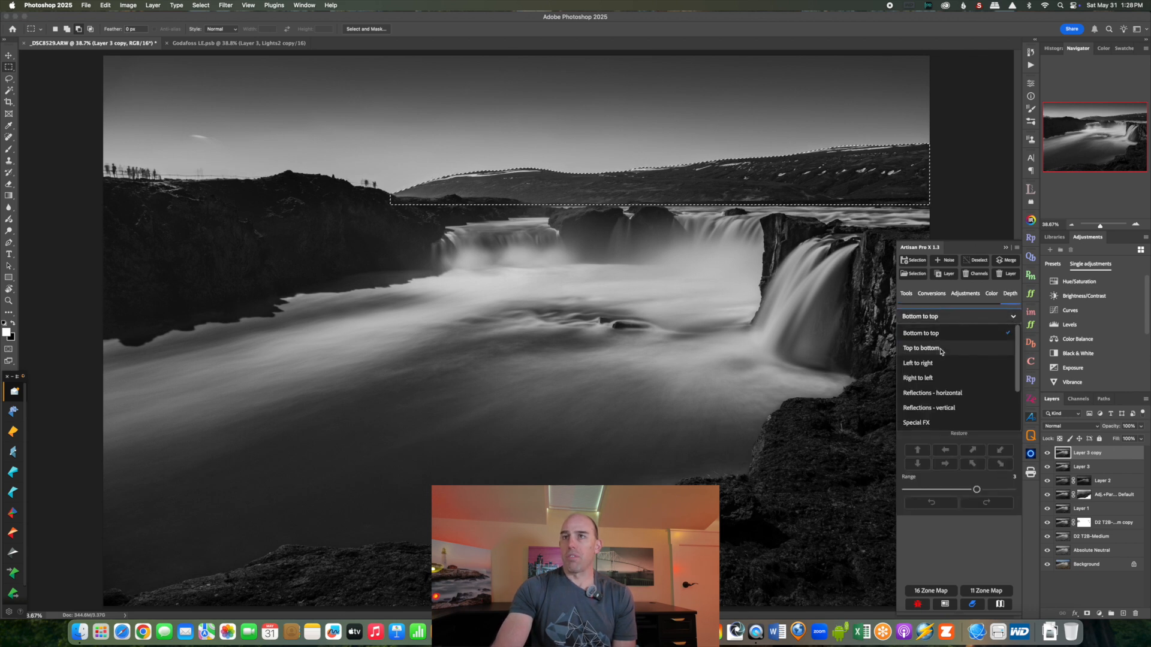
click(947, 343)
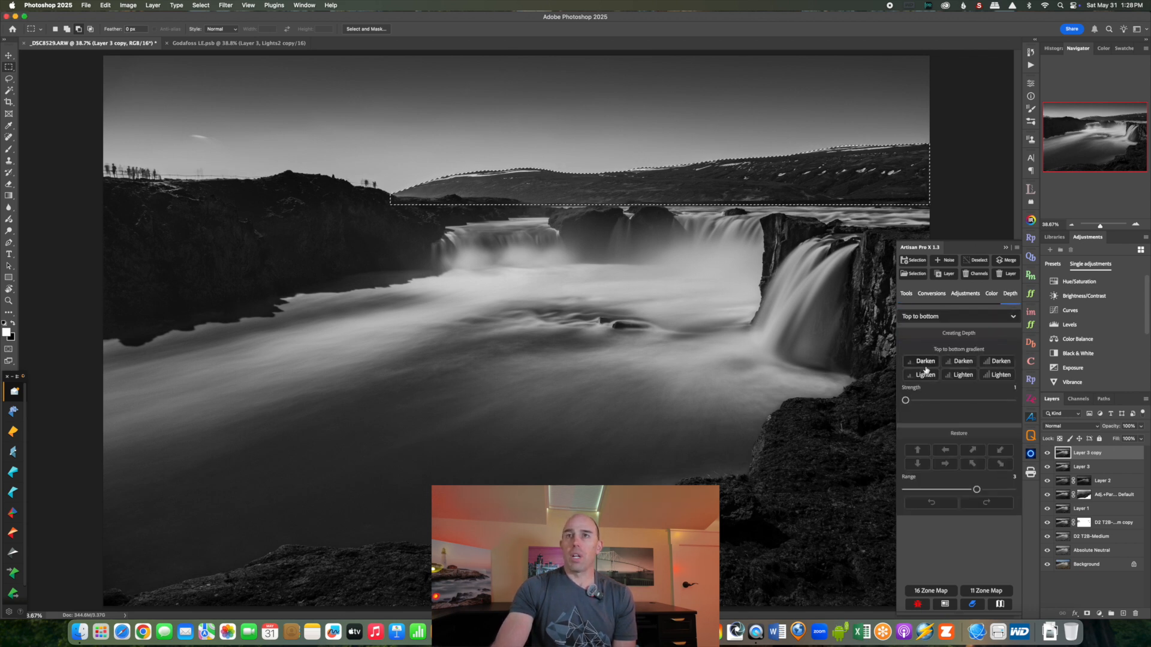
click(961, 361)
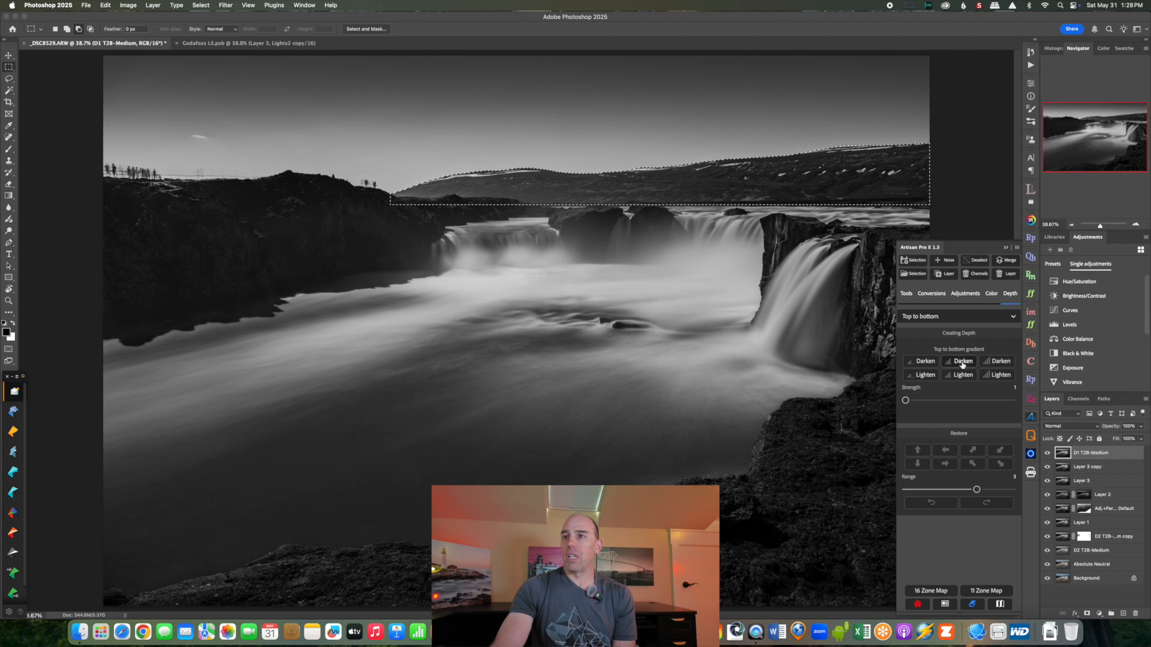
click(945, 397)
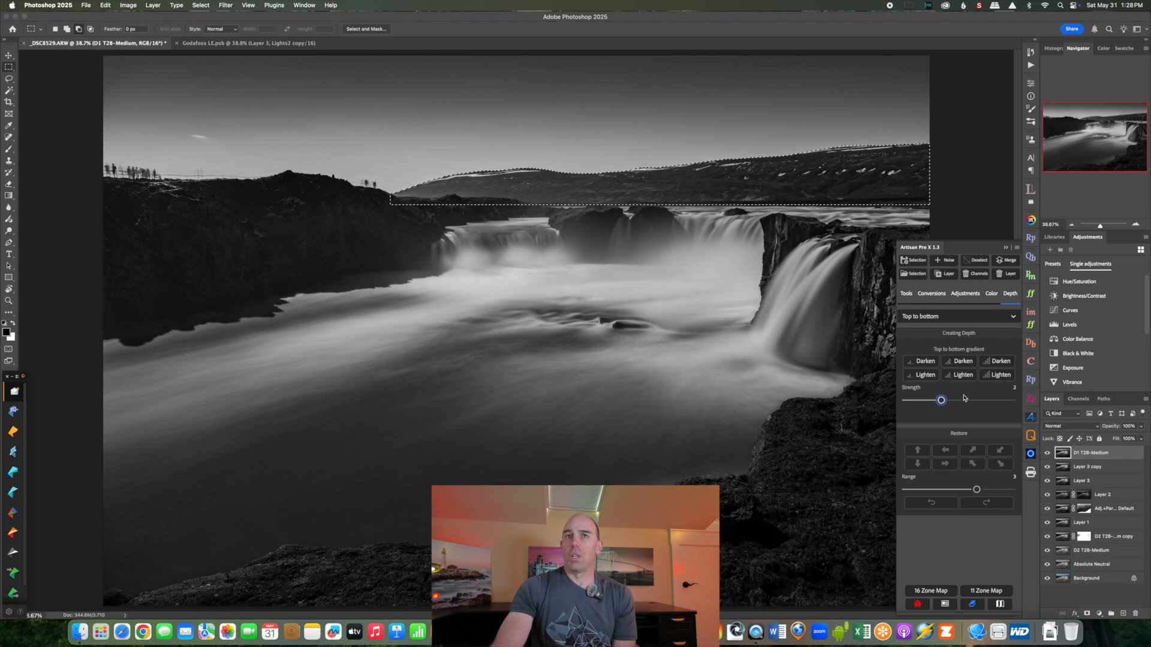
click(963, 362)
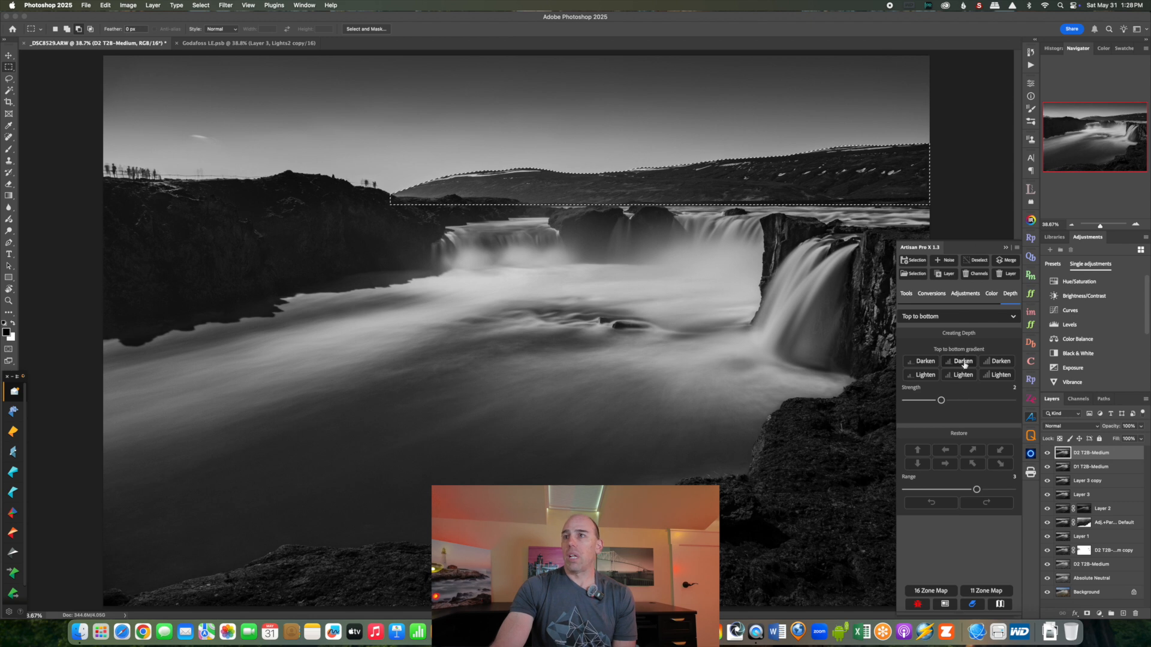
click(964, 375)
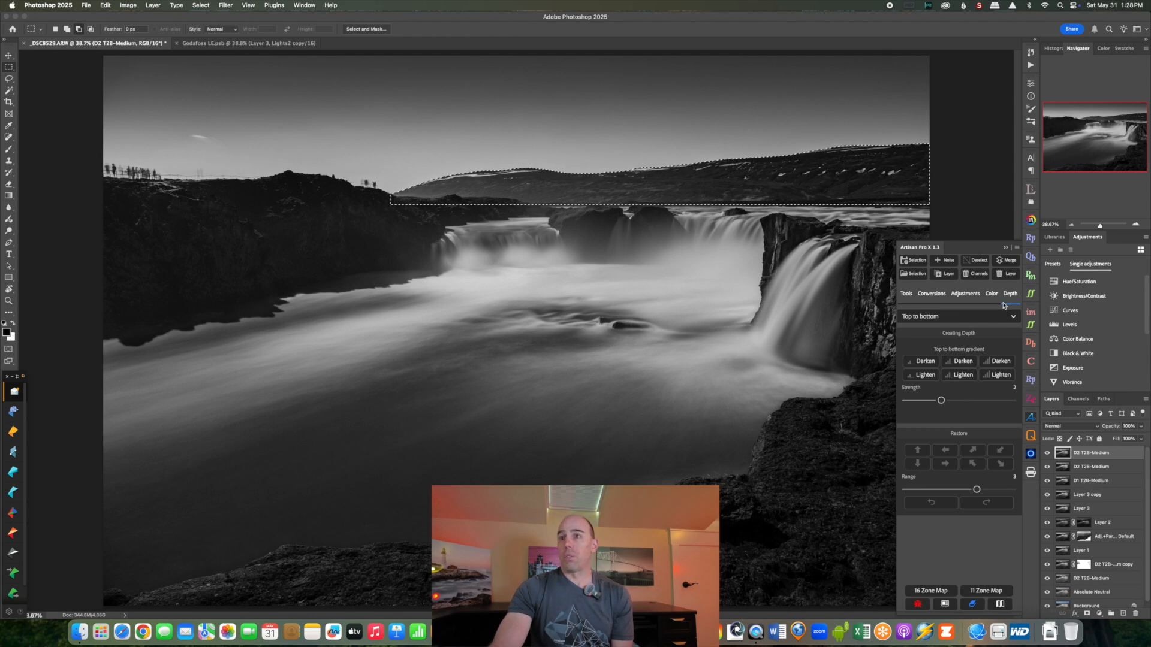
Step: Darken the hills with a large left-to-right depth gradient at strength 3, and merge the gradient layers without a selection
click(982, 317)
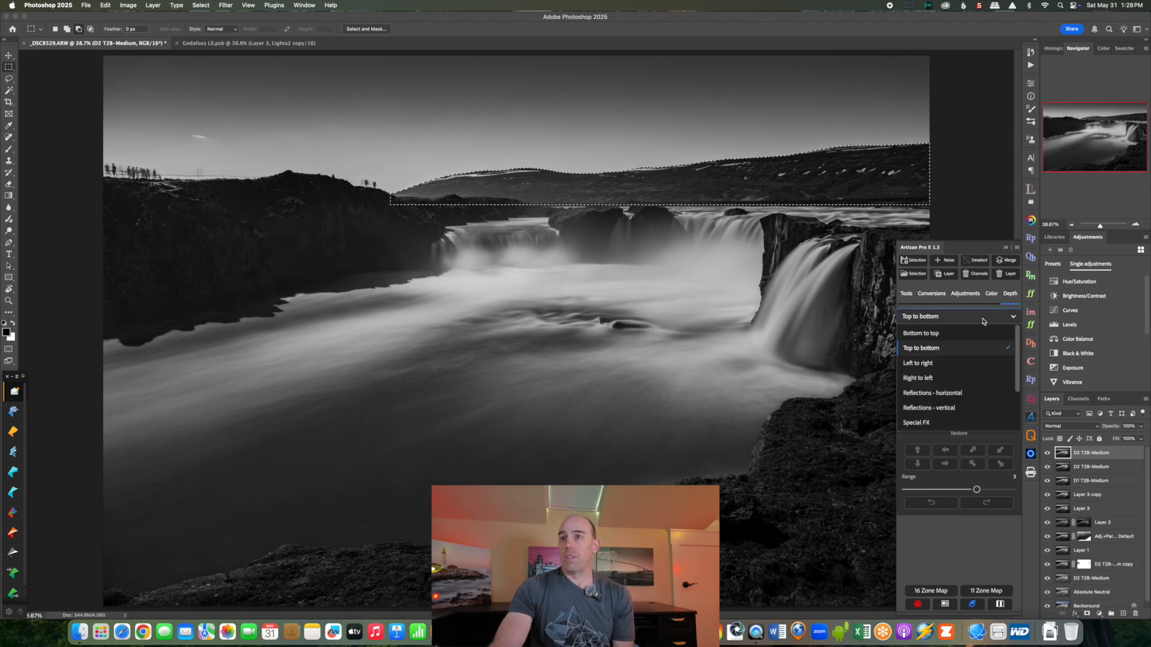
click(944, 364)
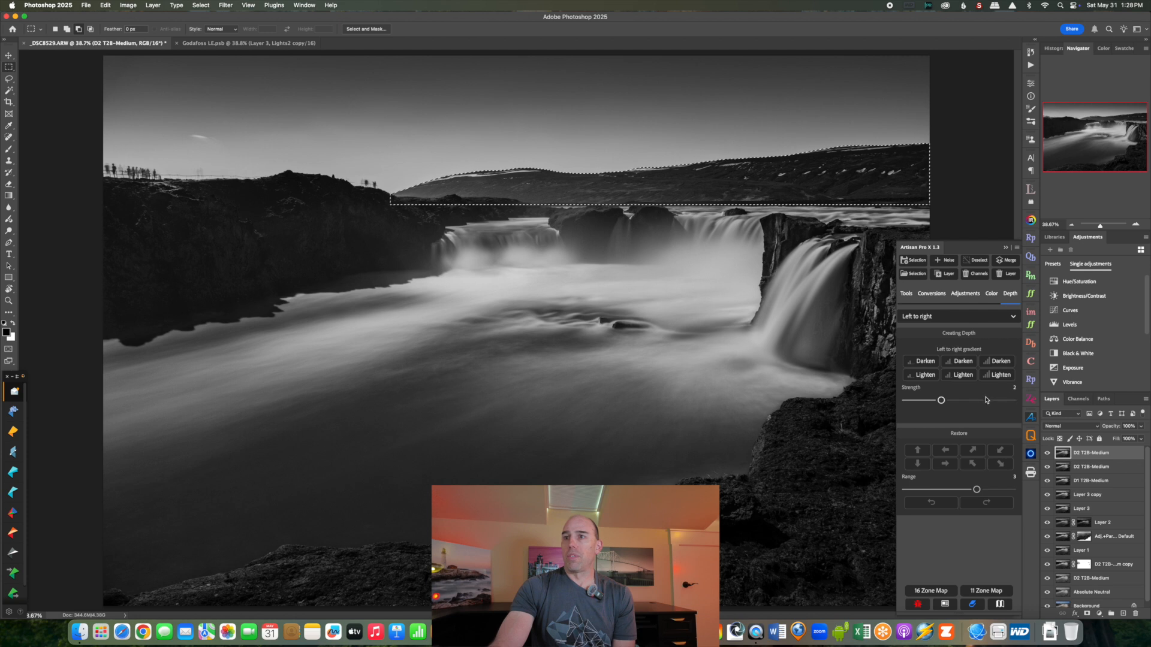
click(976, 399)
click(1001, 372)
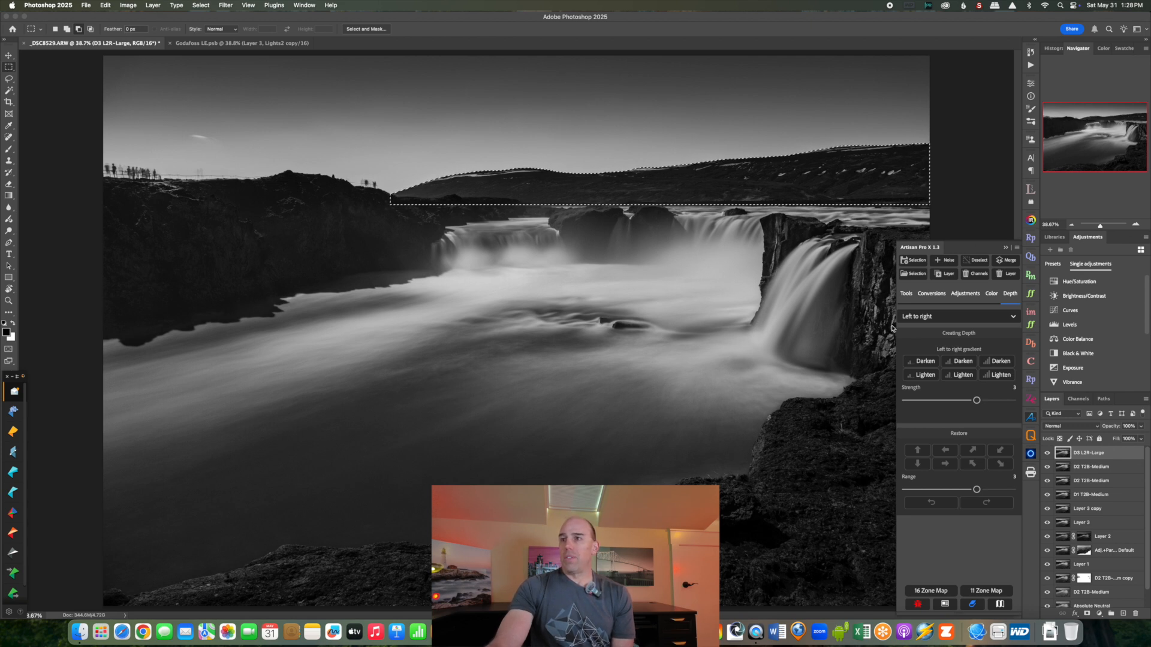
click(987, 275)
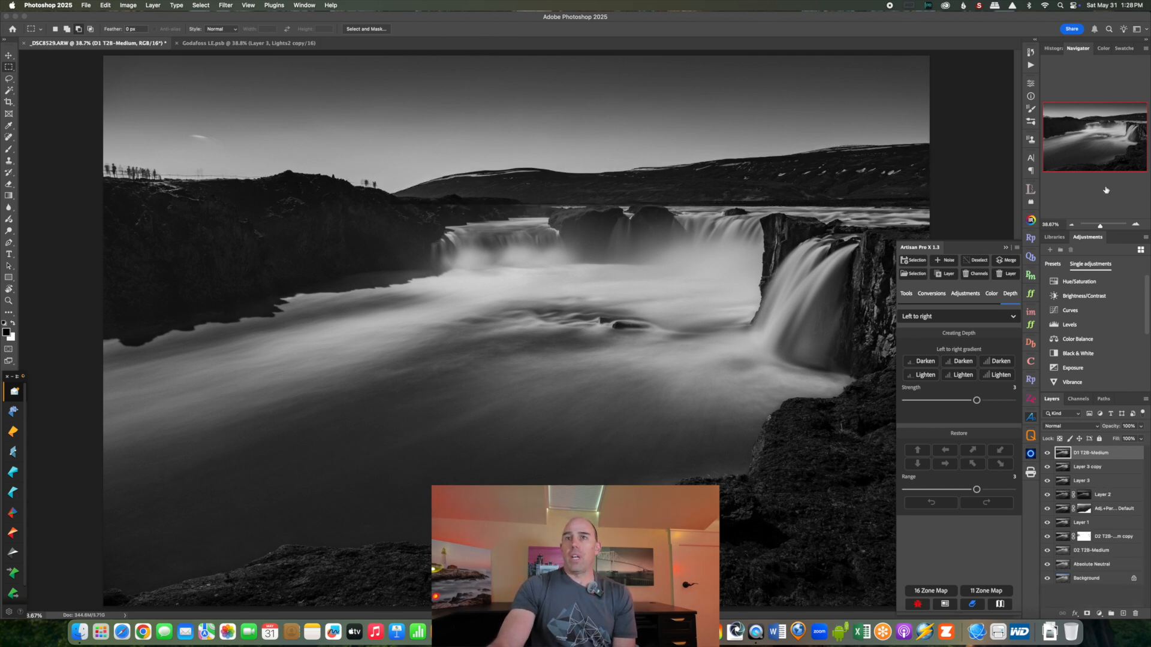
Step: Compare the distant hills with and without the merged D1 T2B-Medium layer at closer view
drag(1100, 225, 1108, 225)
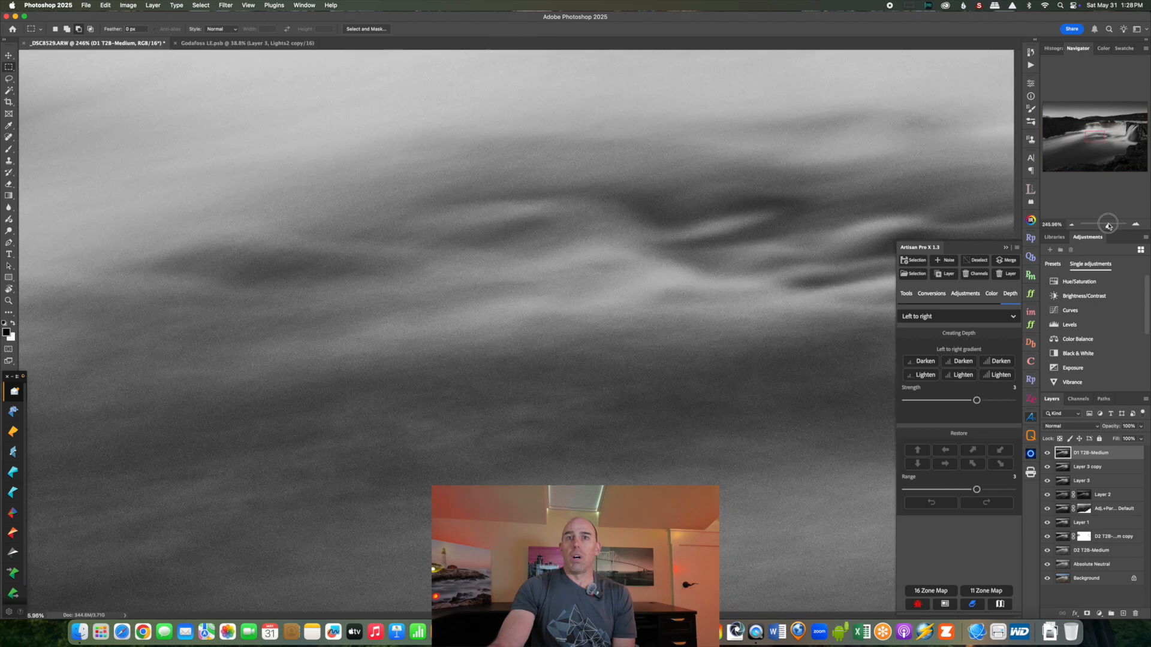
drag(1090, 131, 1083, 124)
drag(1106, 225, 1101, 225)
click(1047, 452)
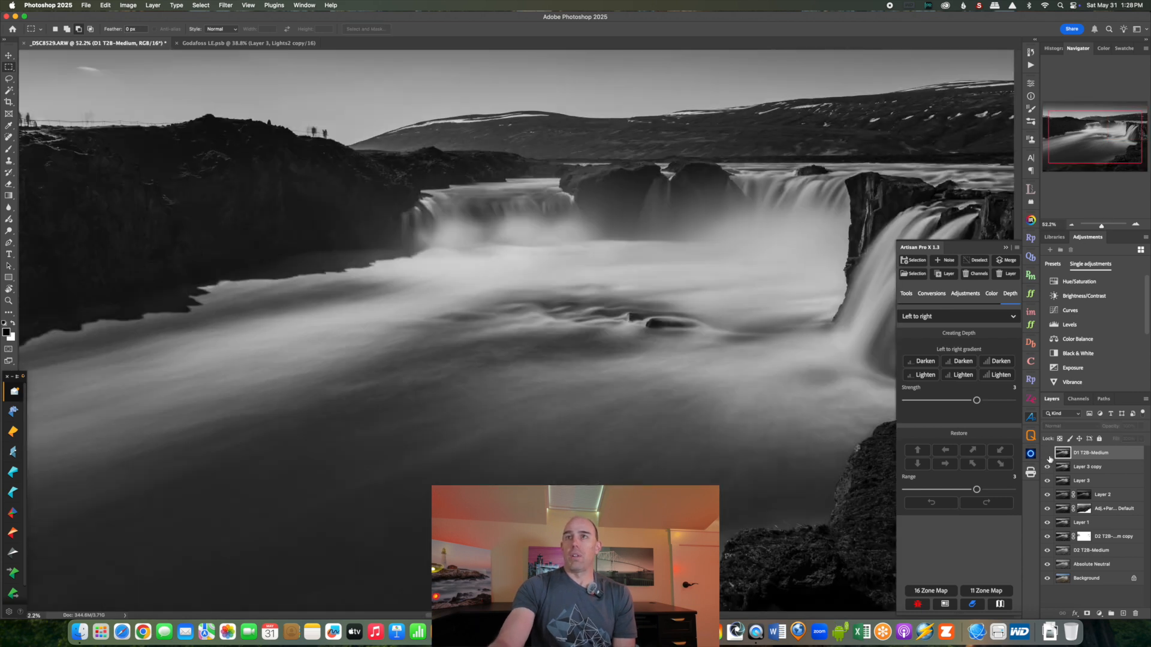
click(1047, 453)
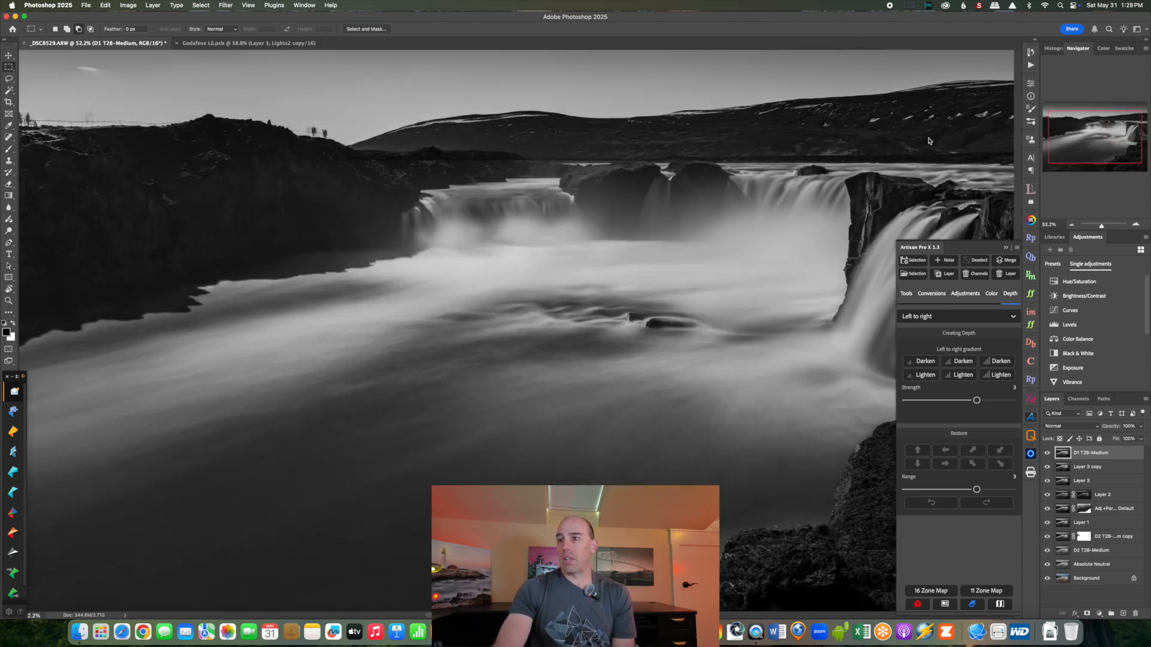
Step: Add a layer mask to D1 T2B-Medium and paint it black in Normal mode at 100% opacity where the hill darkening spills over the water
click(1087, 613)
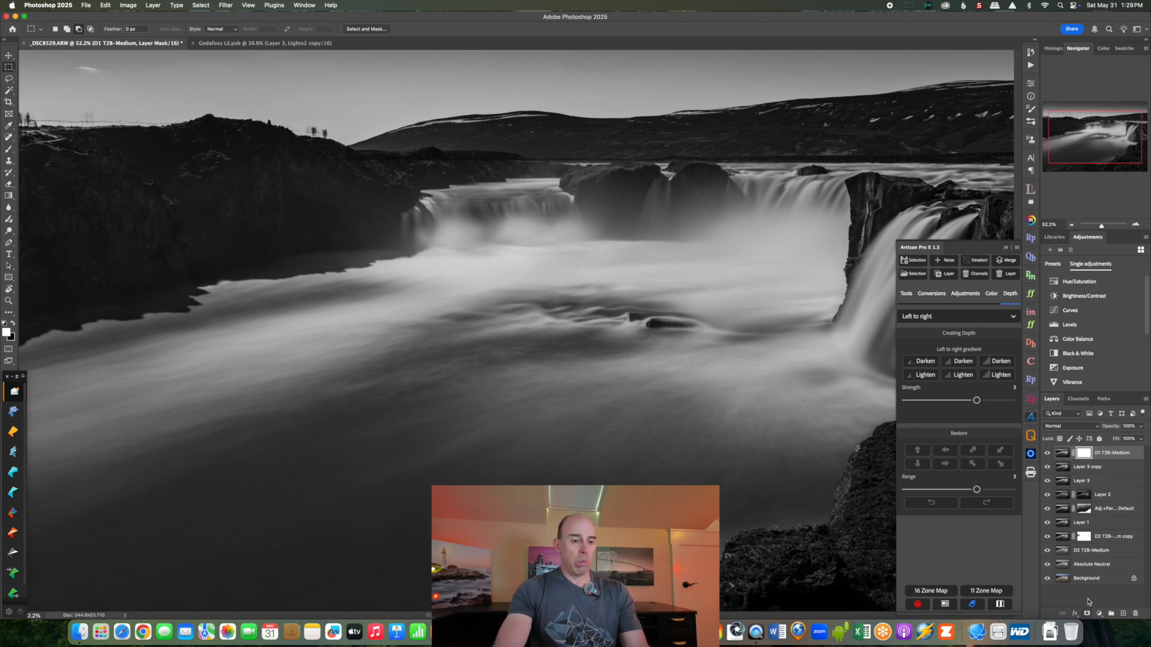
key(b)
key(bracketleft)
key(bracketleft)
key(bracketleft)
key(bracketleft)
key(bracketleft)
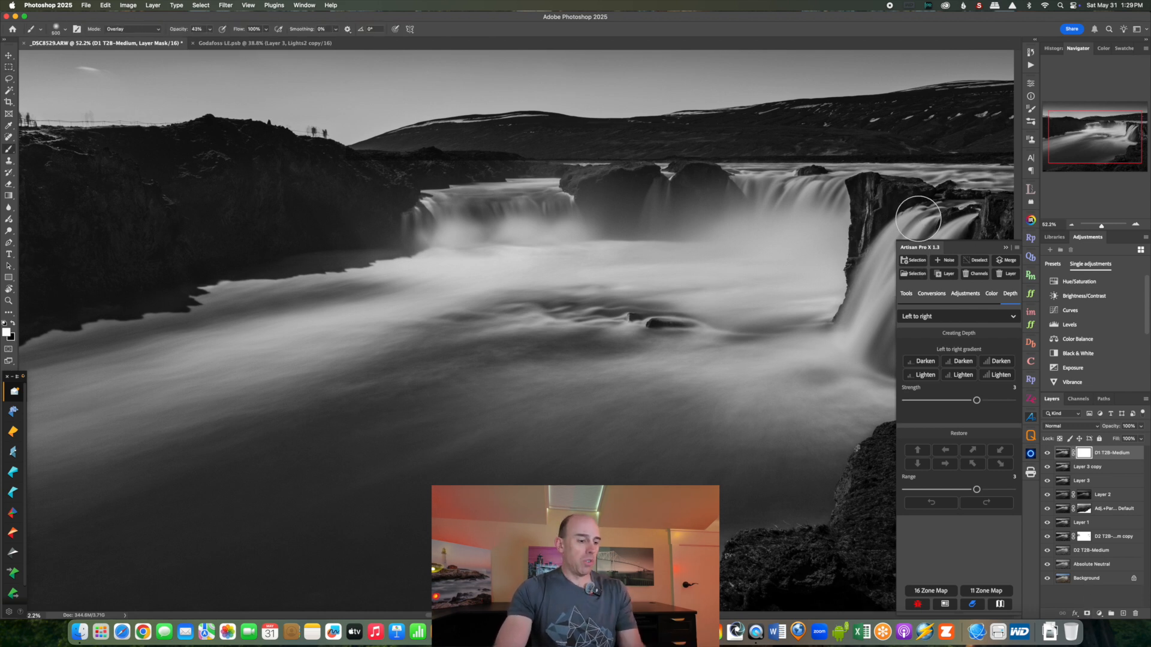
drag(924, 231, 927, 169)
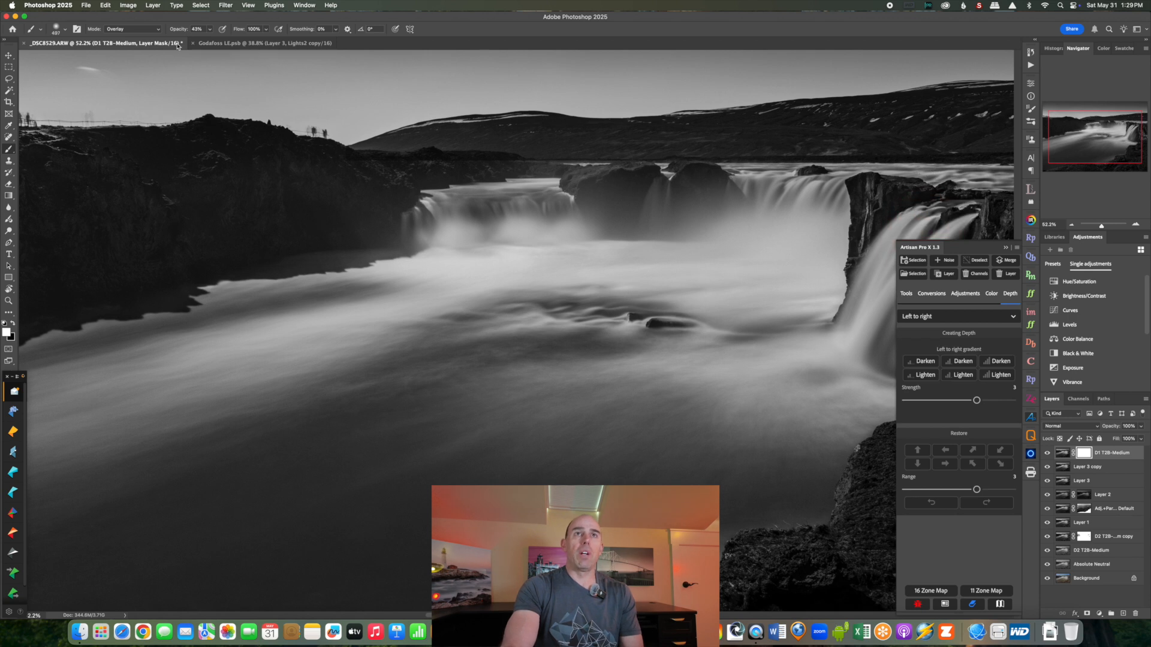
drag(174, 29, 202, 30)
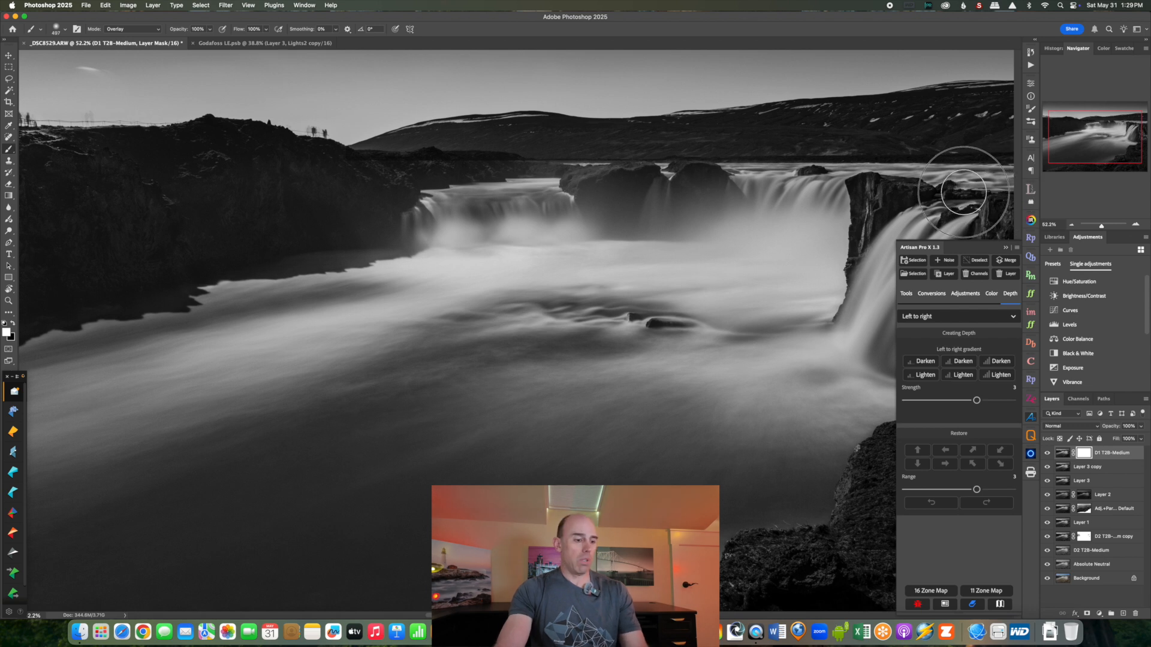
key(x)
key(shift+alt+n)
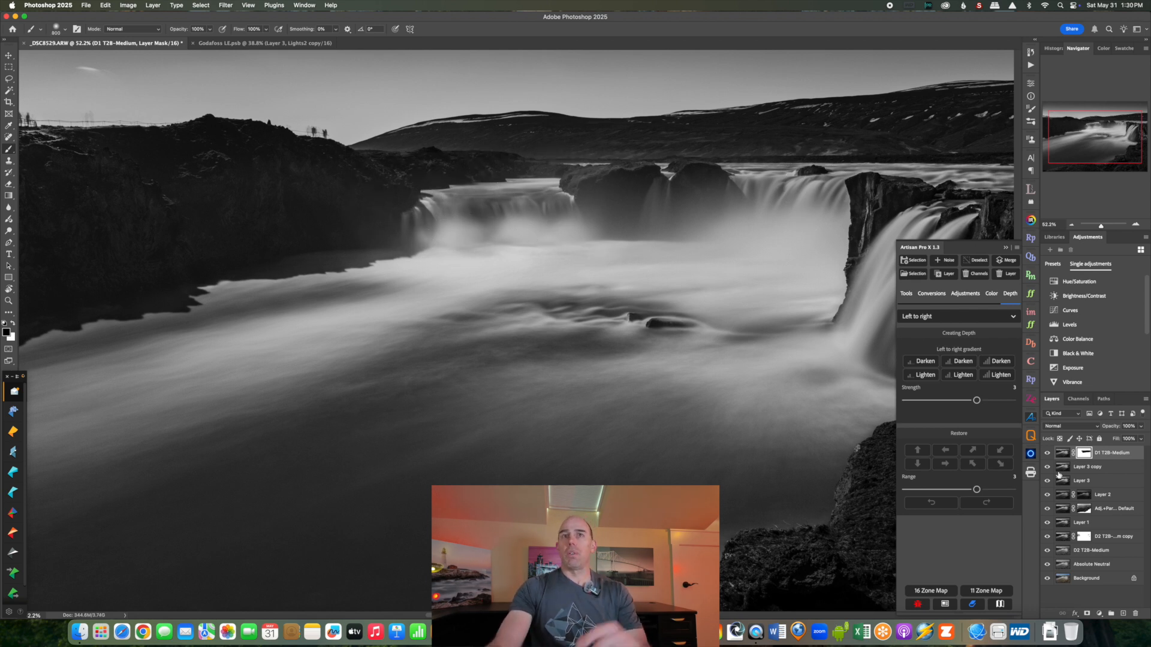
Step: Compare the image with and without the masked D1 T2B-Medium layer, and inspect the boundary between hills and water up close
click(1047, 454)
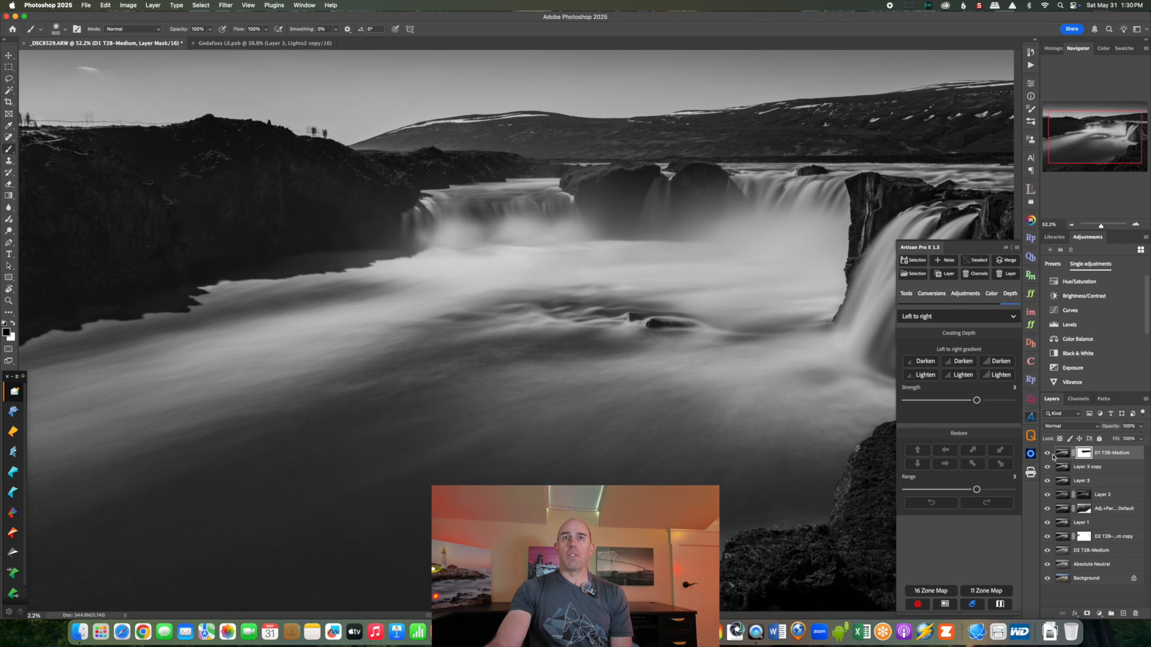
click(1048, 454)
click(1047, 453)
click(1048, 453)
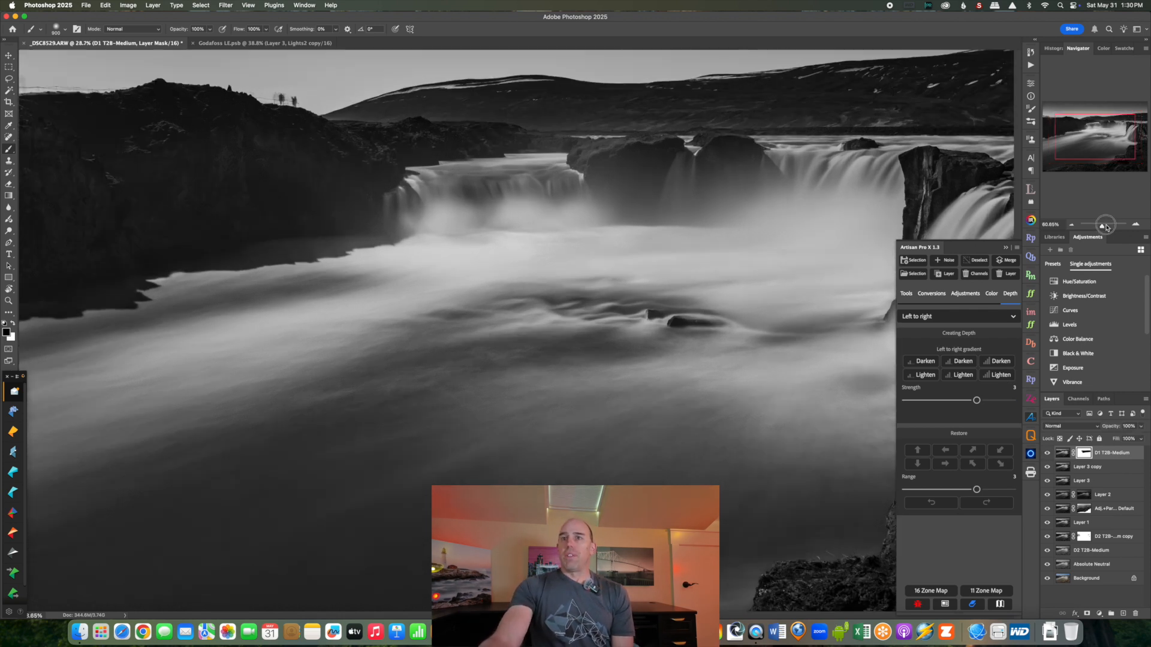
drag(1102, 226, 1107, 226)
drag(1094, 135, 1135, 120)
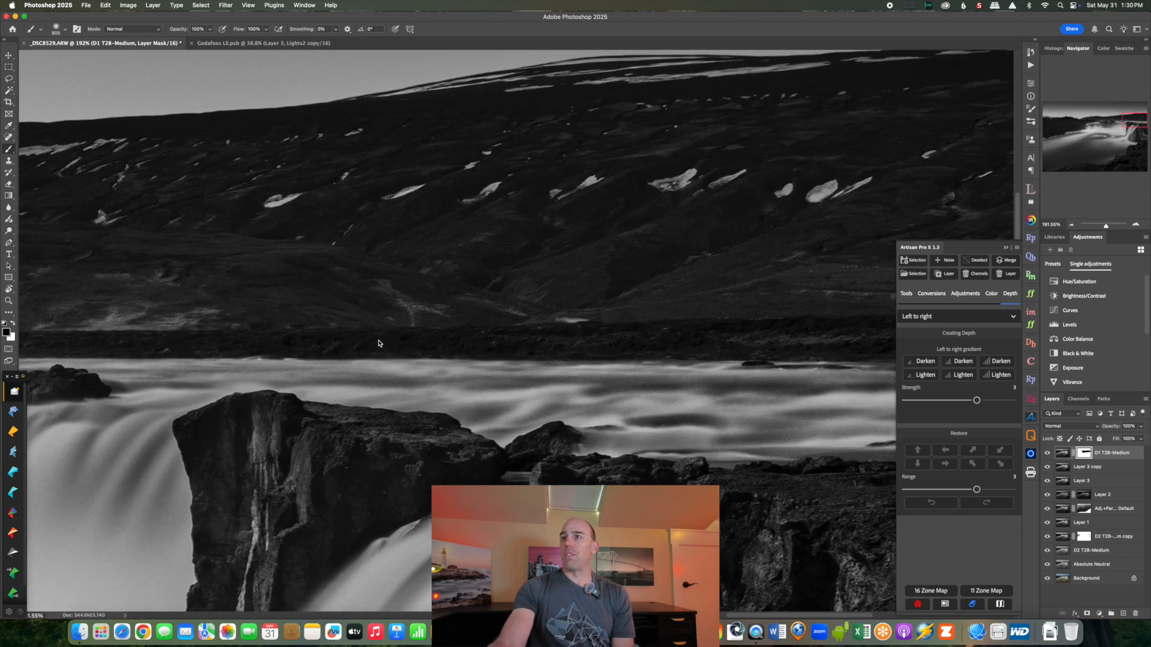
drag(1106, 226, 1099, 227)
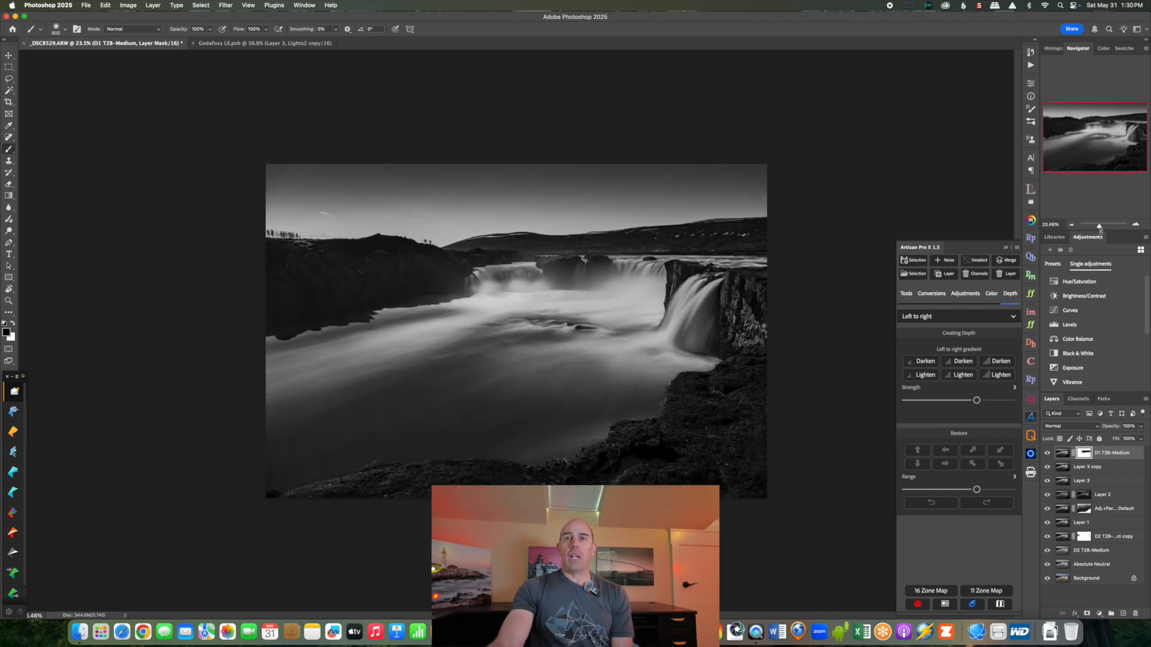
Step: View Layer 3 of Godafoss LE.psb as a reference at reduced size, and return to _DSC8529.ARW
click(1065, 455)
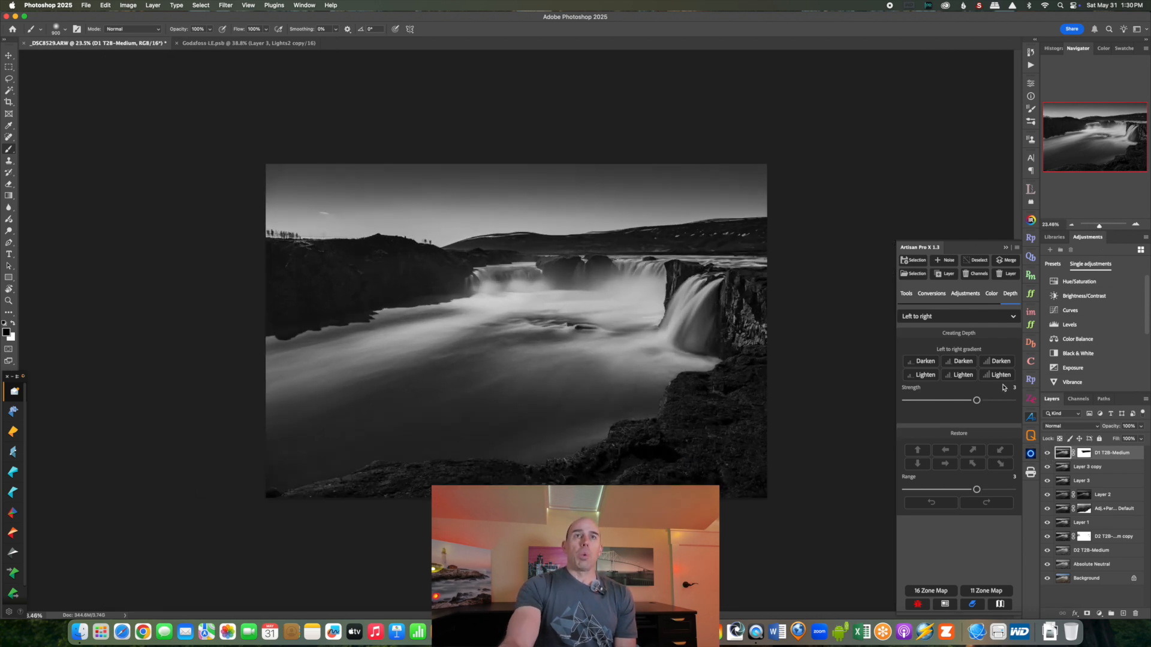
click(220, 43)
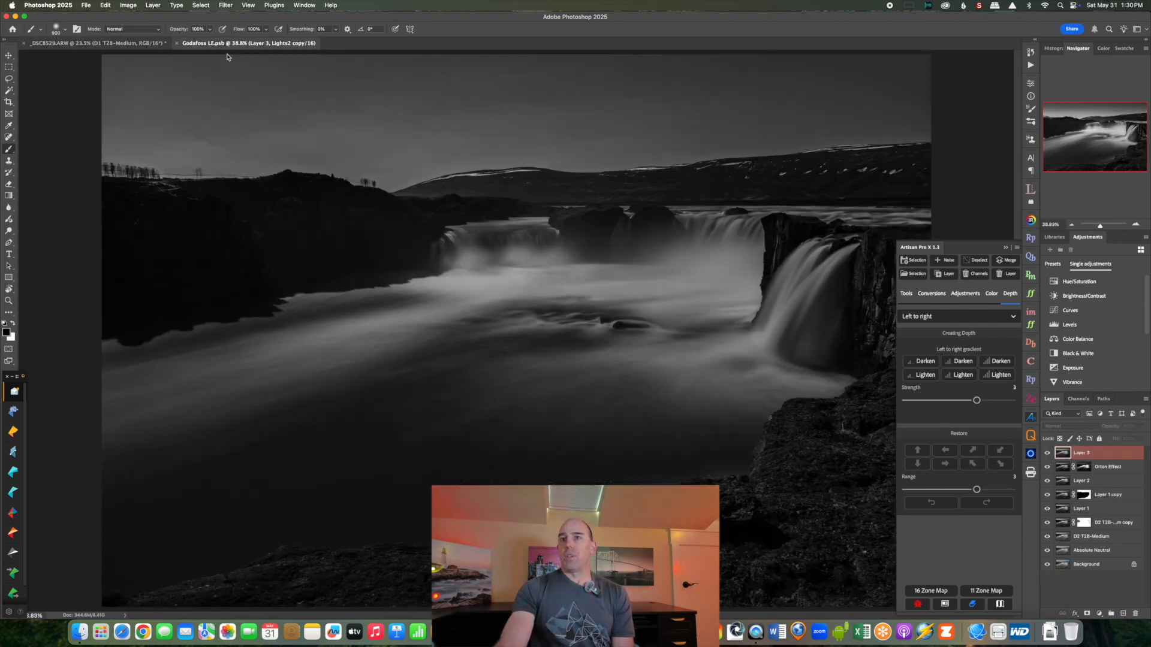
click(1063, 455)
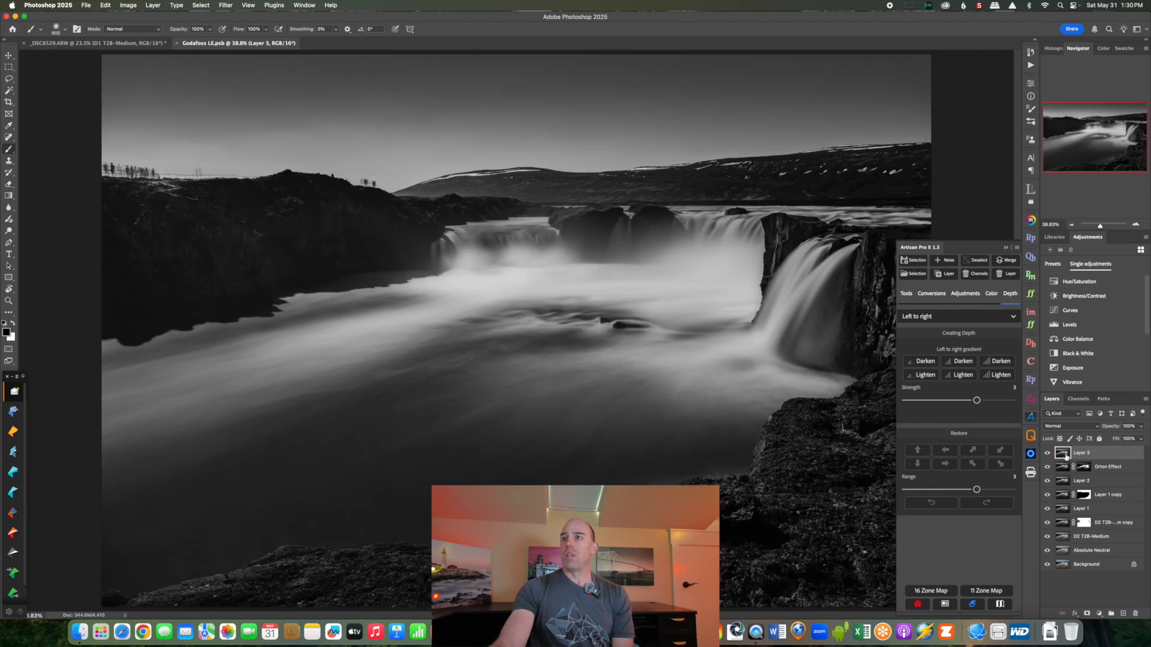
drag(1101, 230, 1098, 229)
click(93, 43)
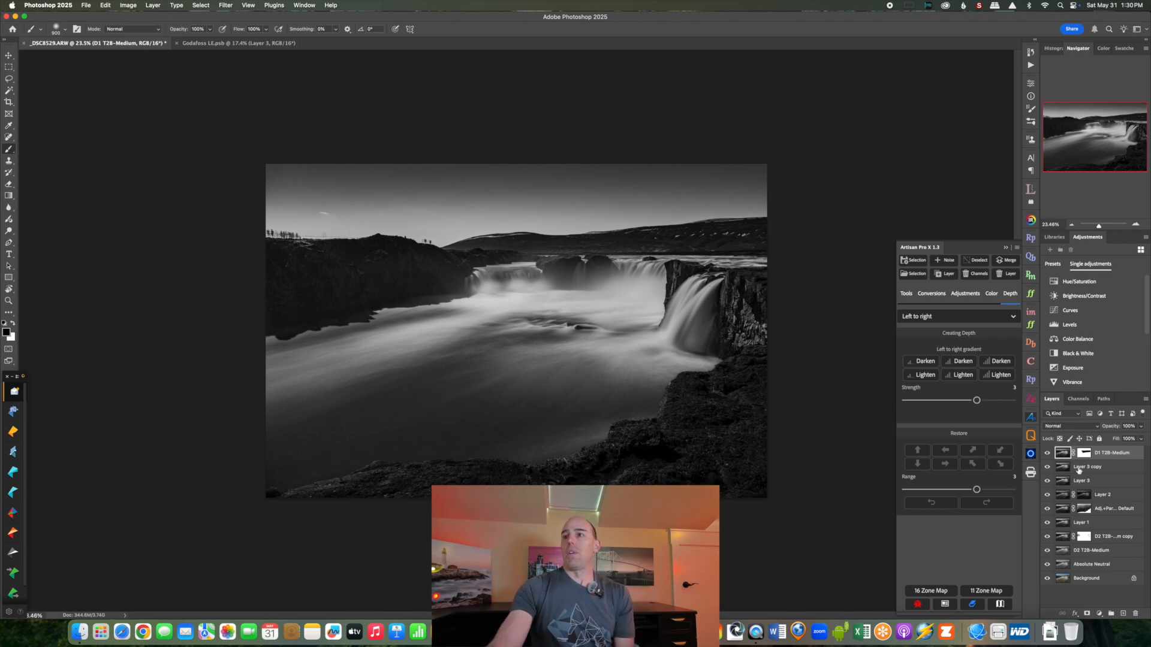
Step: Stamp all visible layers into a new top layer and remove the small bright cloud above the left cliff with the Spot Healing Brush
key(super+alt+shift+e)
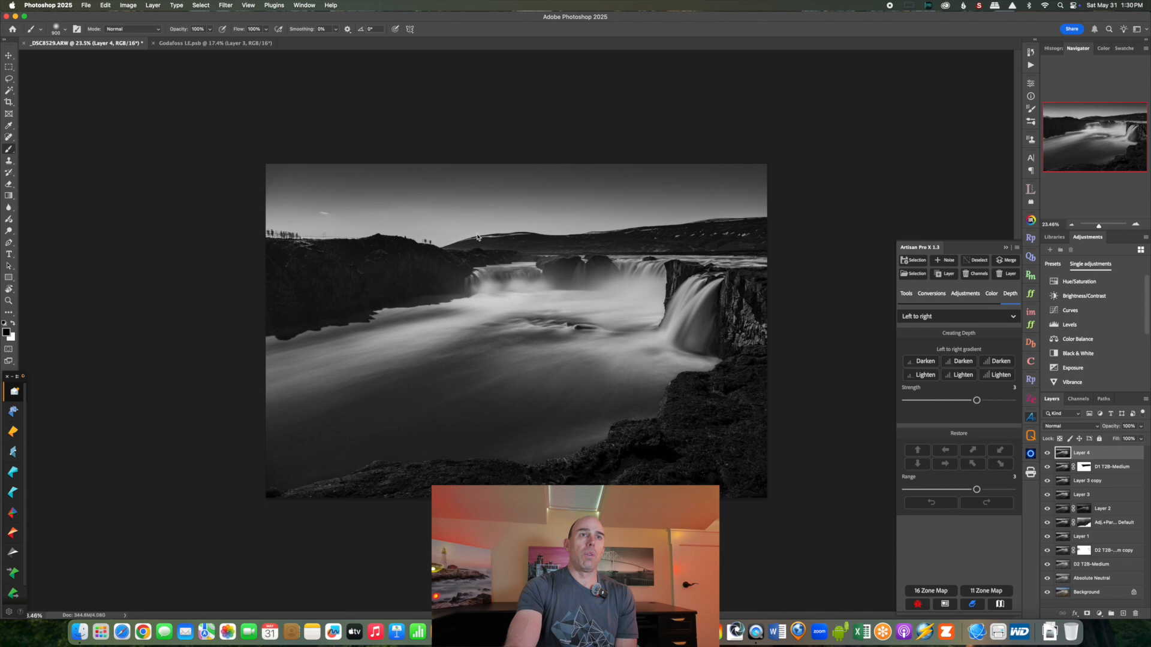
right_click(5, 137)
click(48, 138)
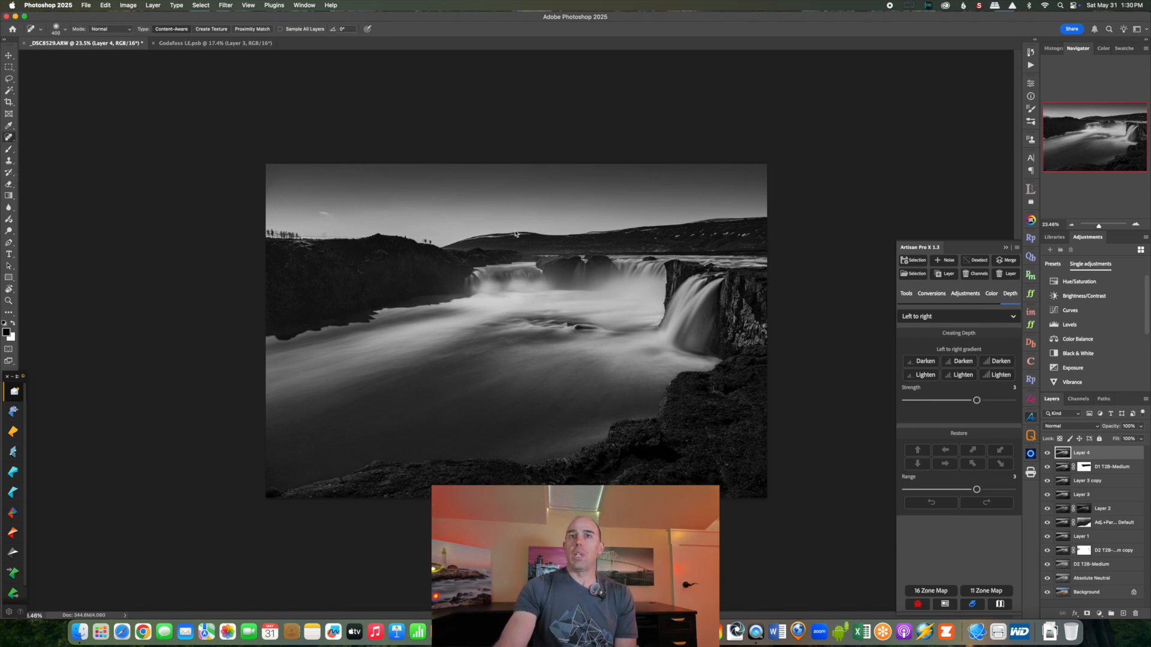
drag(1099, 225, 1104, 225)
drag(1073, 129, 1060, 117)
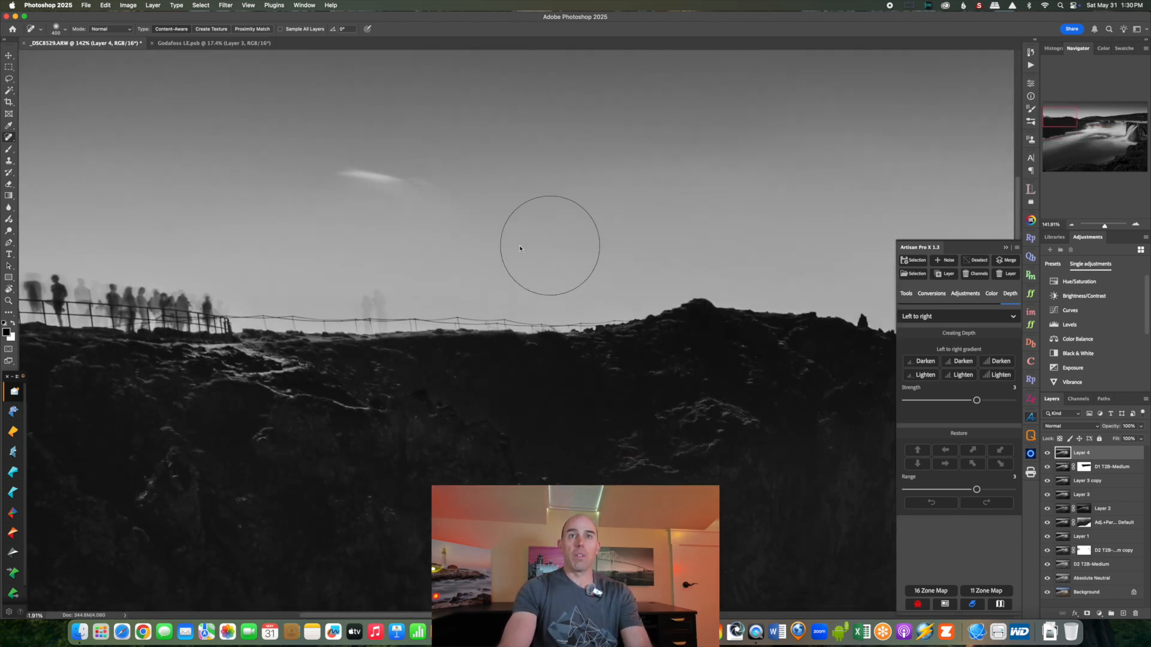
key(bracketleft)
key(bracketleft)
key(bracketleft)
key(bracketleft)
key(bracketleft)
drag(357, 174, 423, 182)
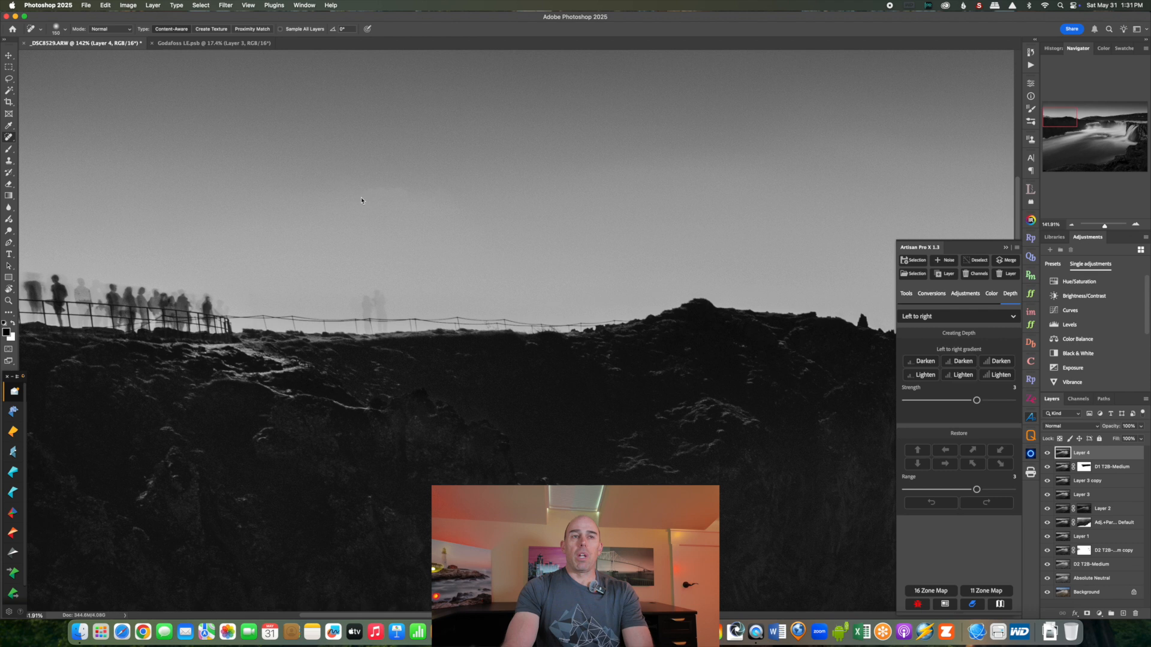
drag(361, 200, 432, 192)
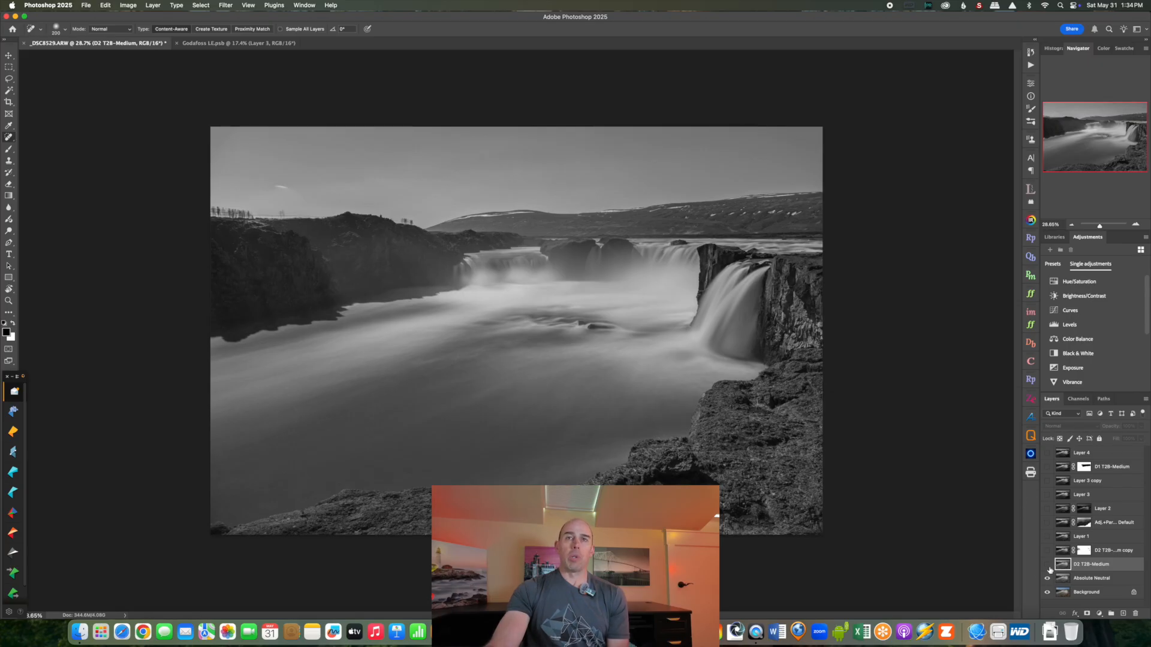
Step: Compare the finished image with the Absolute Neutral conversion by hiding and showing all the layers above it
click(1047, 564)
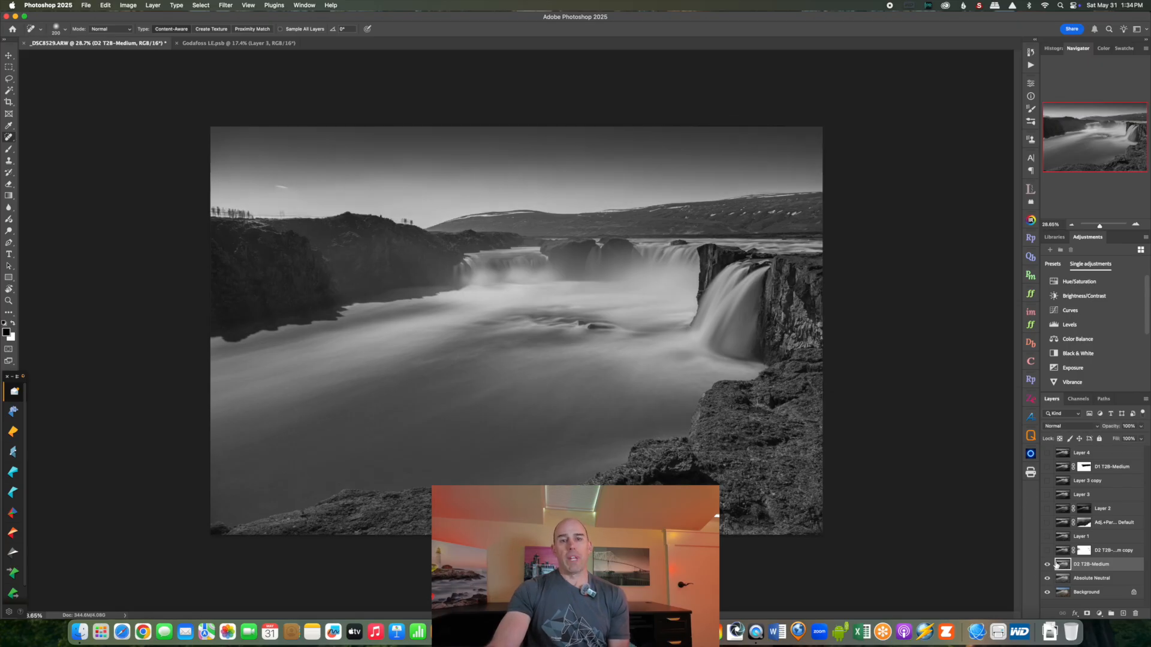
drag(1046, 550, 1046, 452)
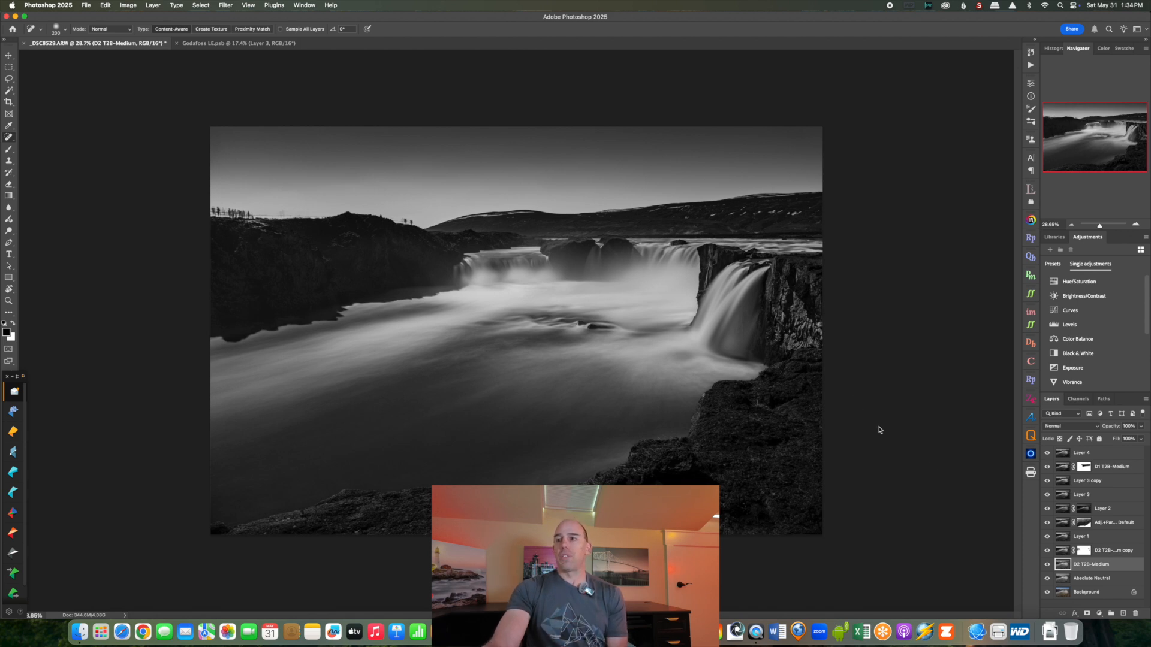
drag(1046, 452, 1047, 563)
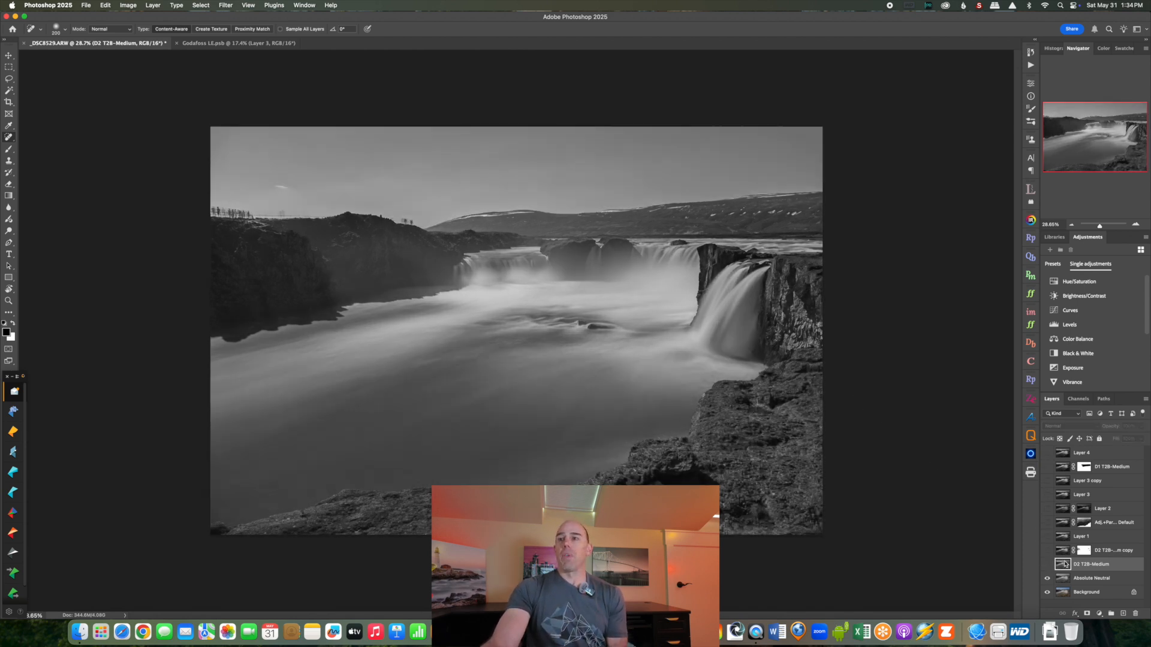
click(1046, 452)
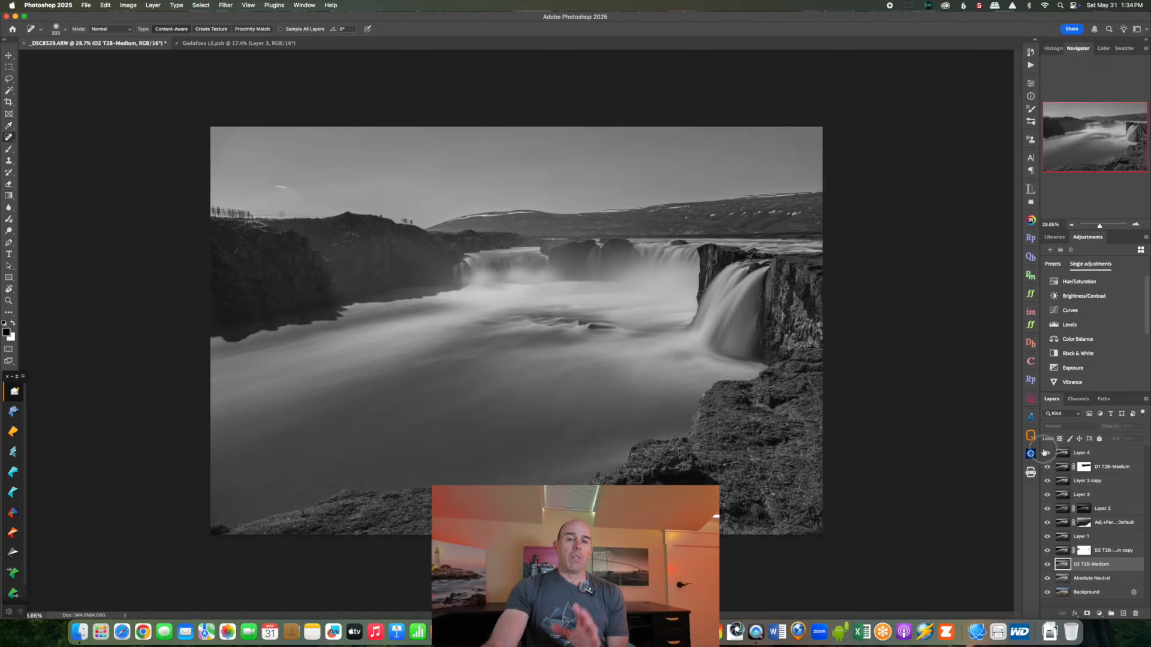